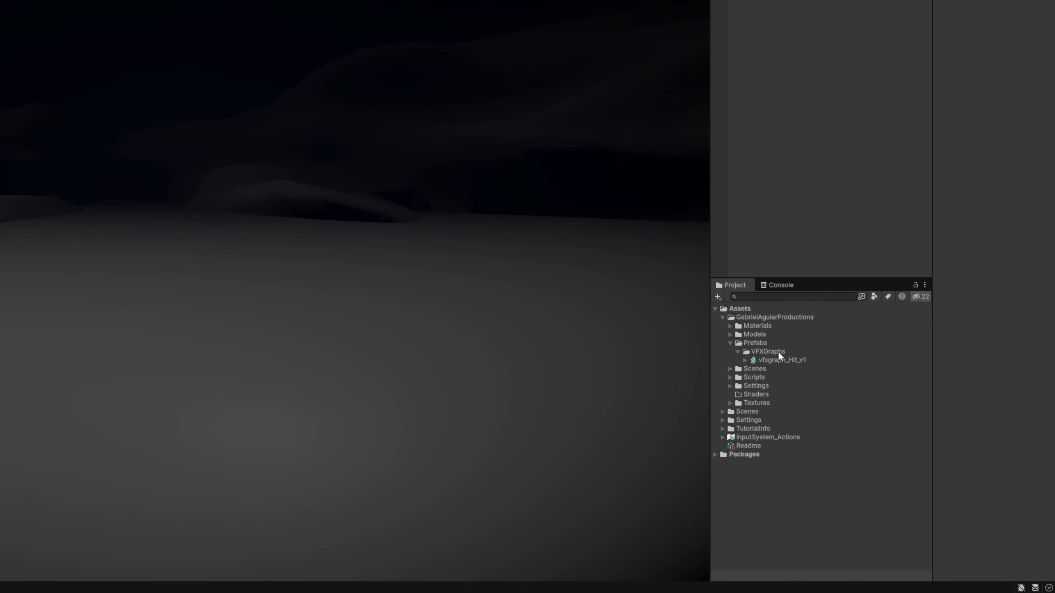
Step: Create a VFX graph from the Minimal System template in the VFXGraphs folder, named vfxgraph_Hit_v2
right_click(837, 399)
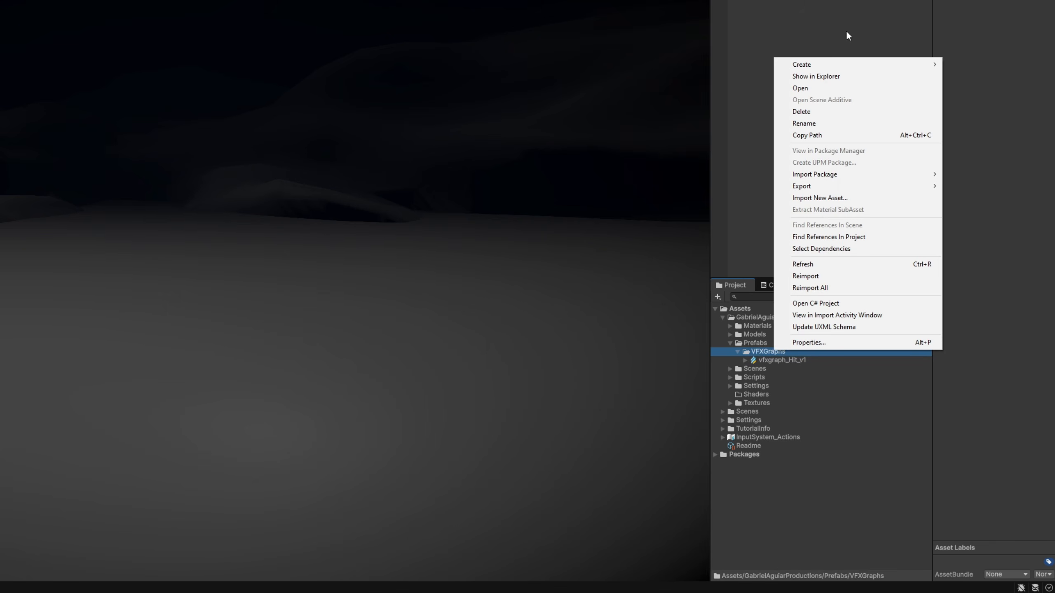
mouse_move(828, 65)
mouse_move(977, 296)
left_click(847, 292)
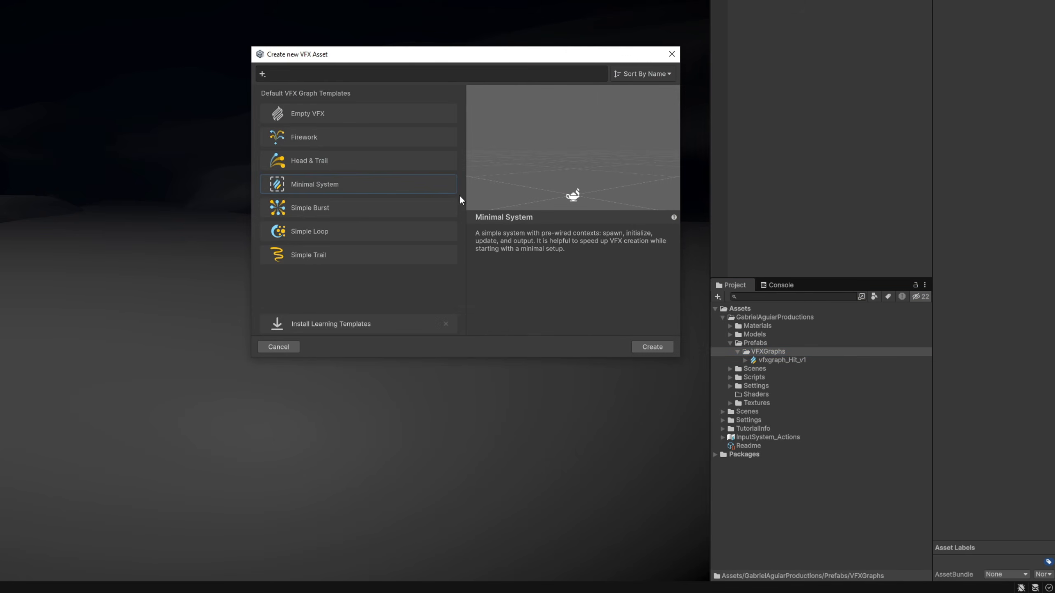
double_click(337, 186)
type("vfxgraph_Hit_v2")
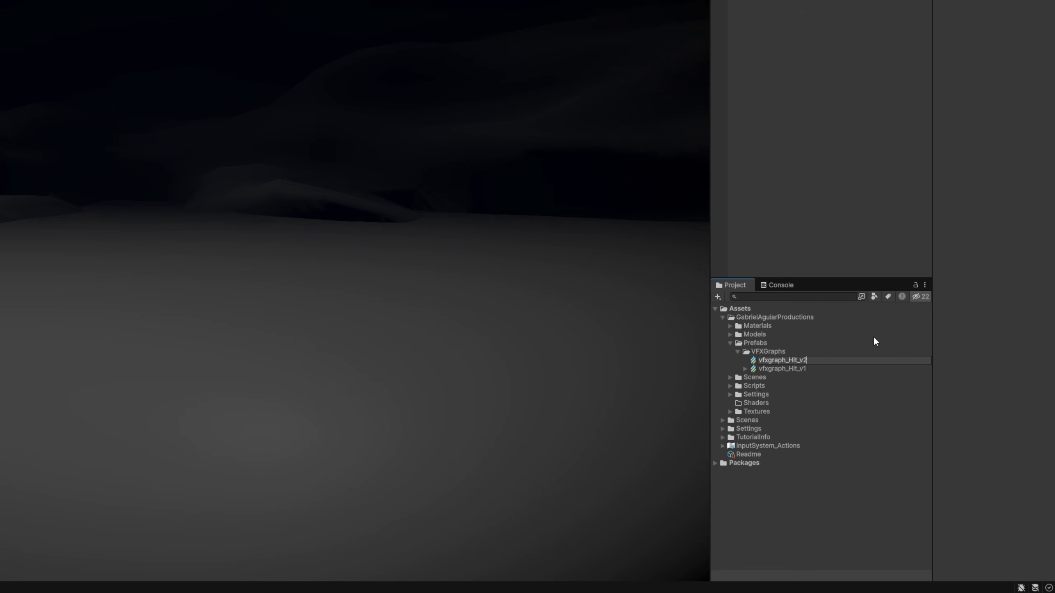
key("Return")
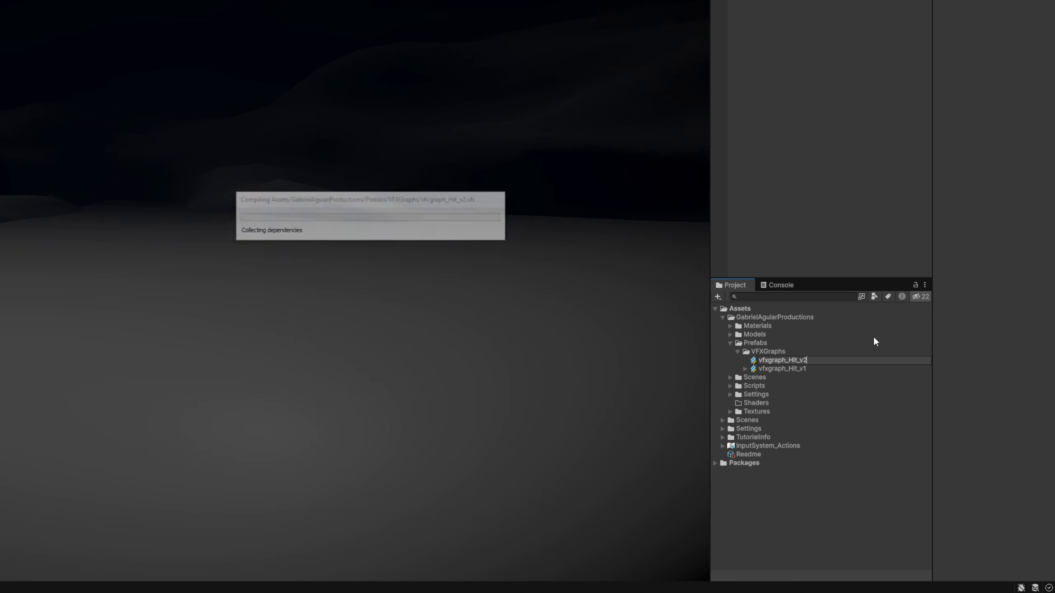
Step: Open vfxgraph_Hit_v2 in the graph editor and title the system's group Triangles
double_click(507, 40)
type("T")
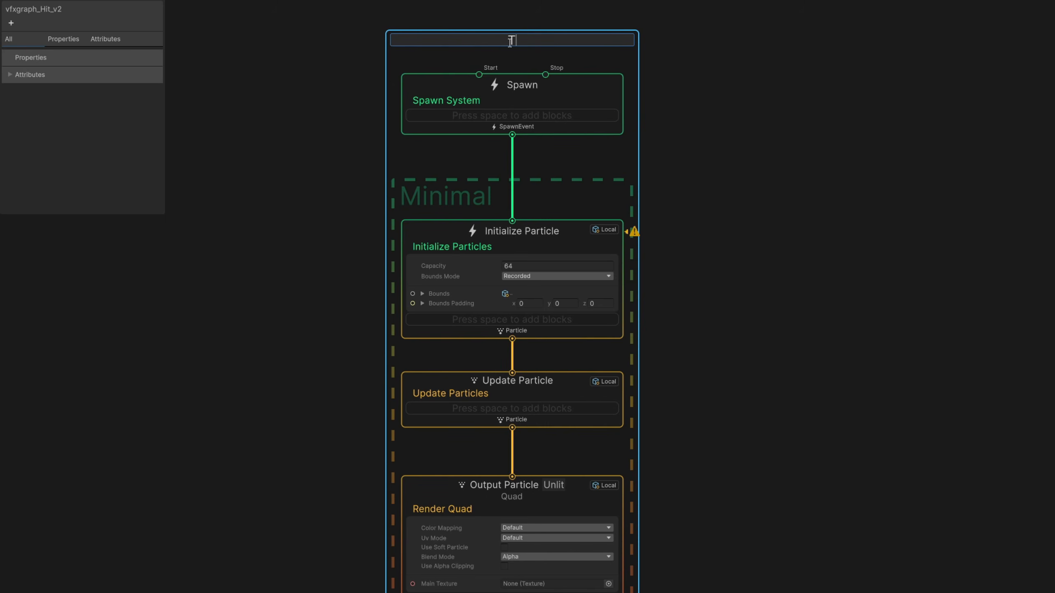
type("riangles")
key("Return")
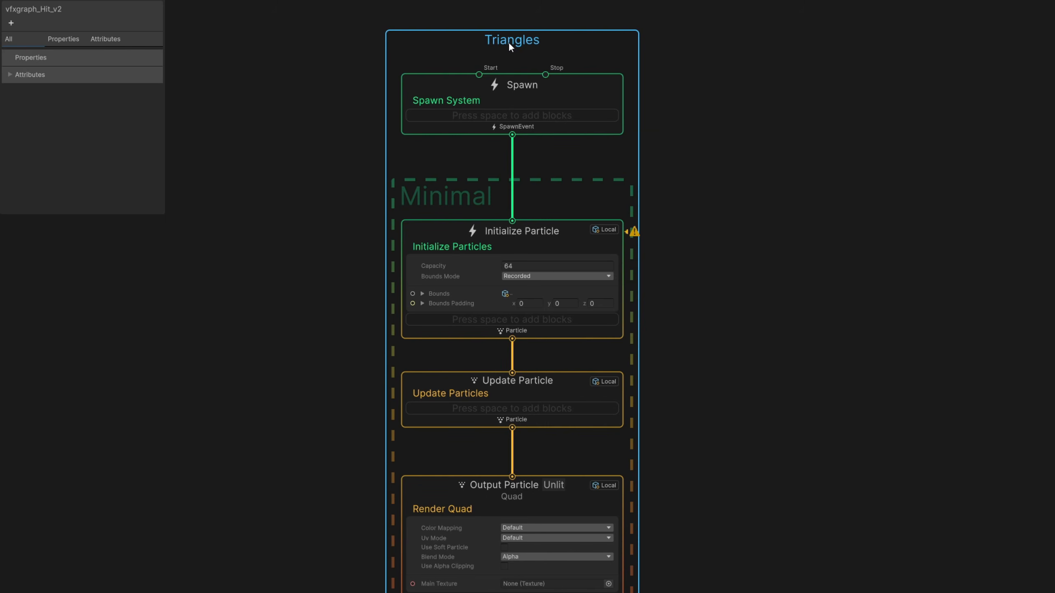
Step: Set the Initialize Particle context's Bounds Mode to Manual and look into its Bounds settings
left_click(509, 248)
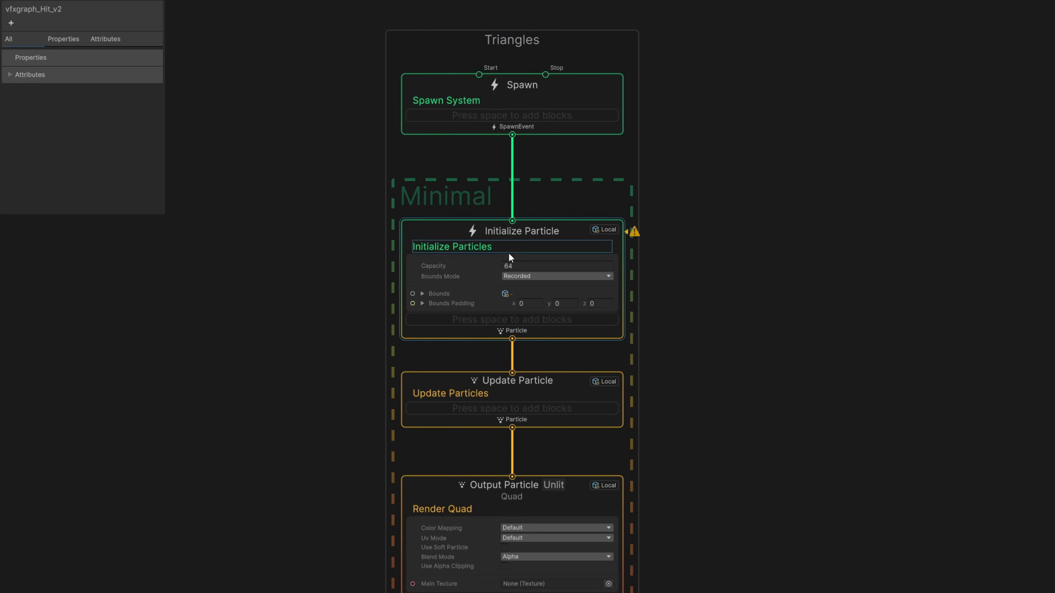
scroll(510, 277, "up", 2)
left_click(520, 277)
left_click(526, 303)
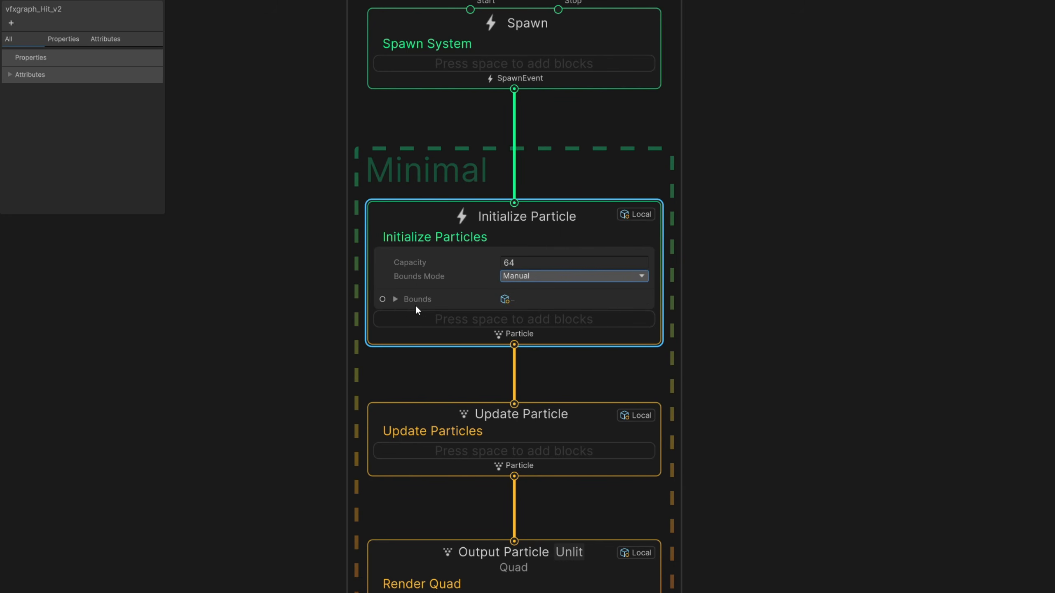
left_click(395, 299)
left_click(526, 327)
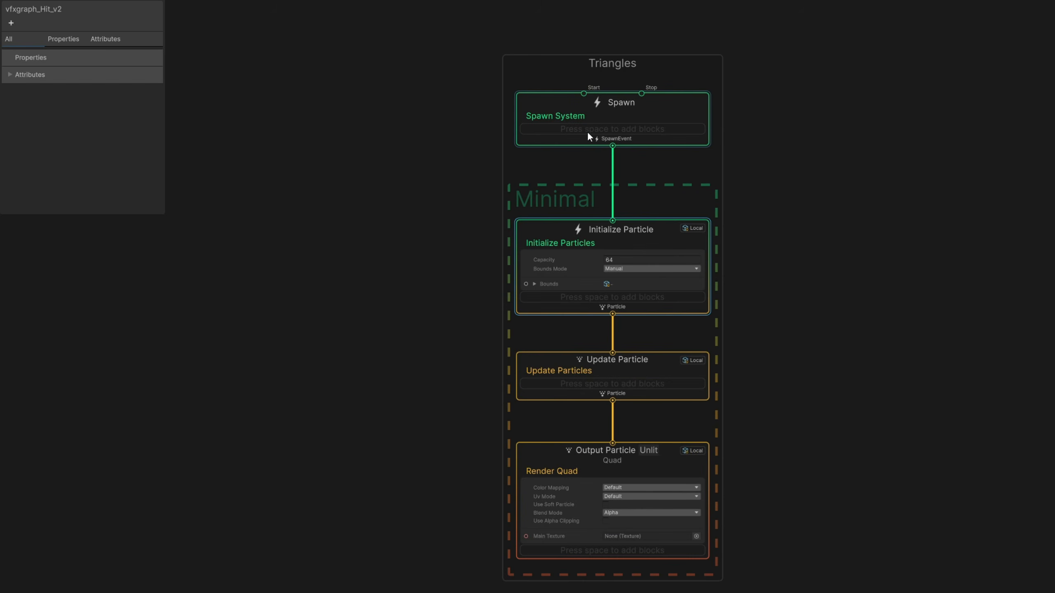
Step: Add a Single Burst block to the Spawn context with a count of 1
left_click(582, 128)
key("space")
type("bur")
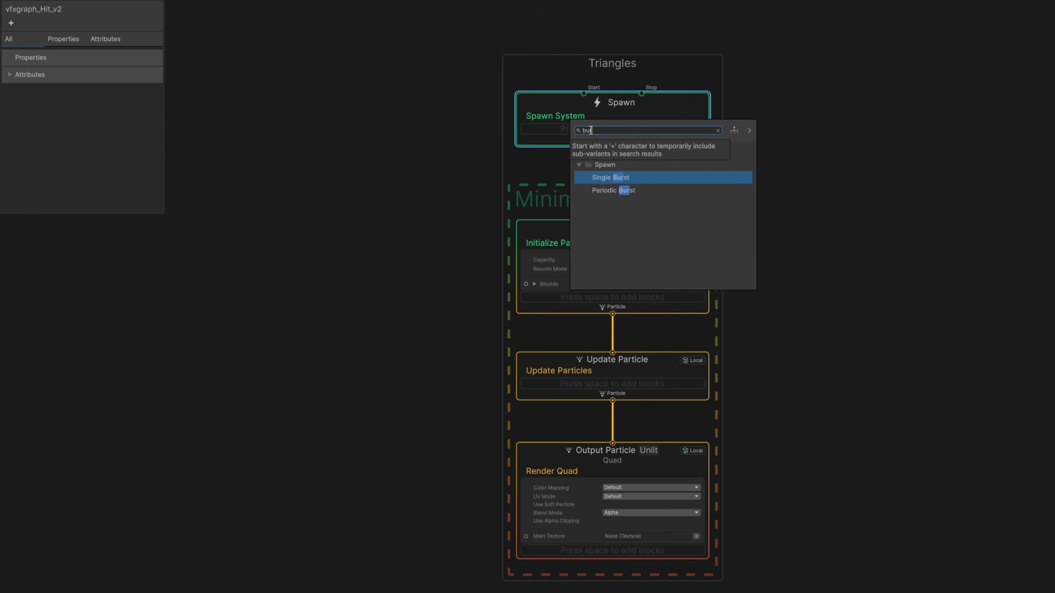
left_click(602, 175)
left_click(628, 172)
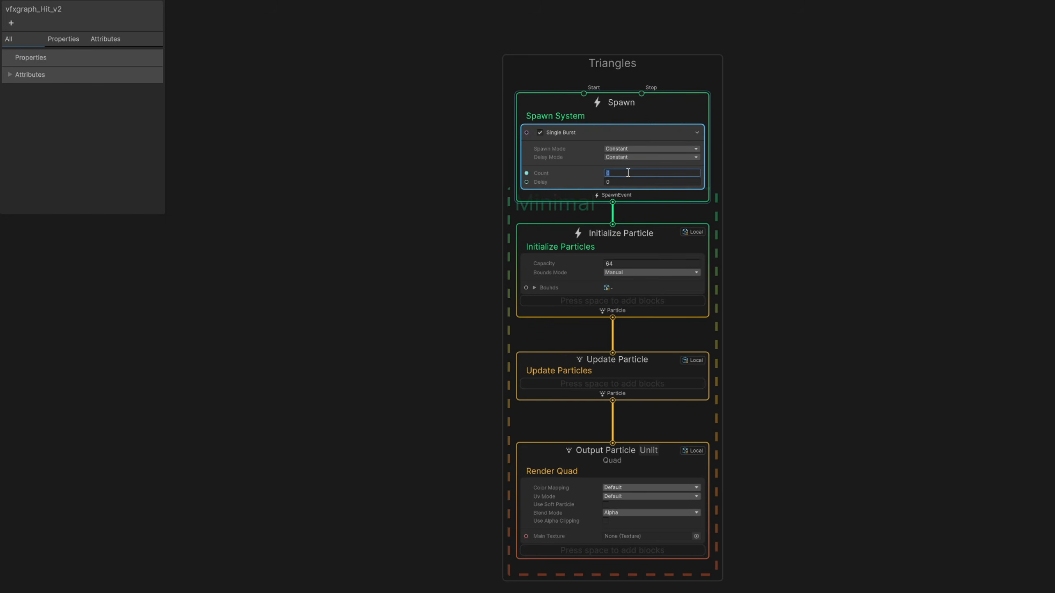
type("1")
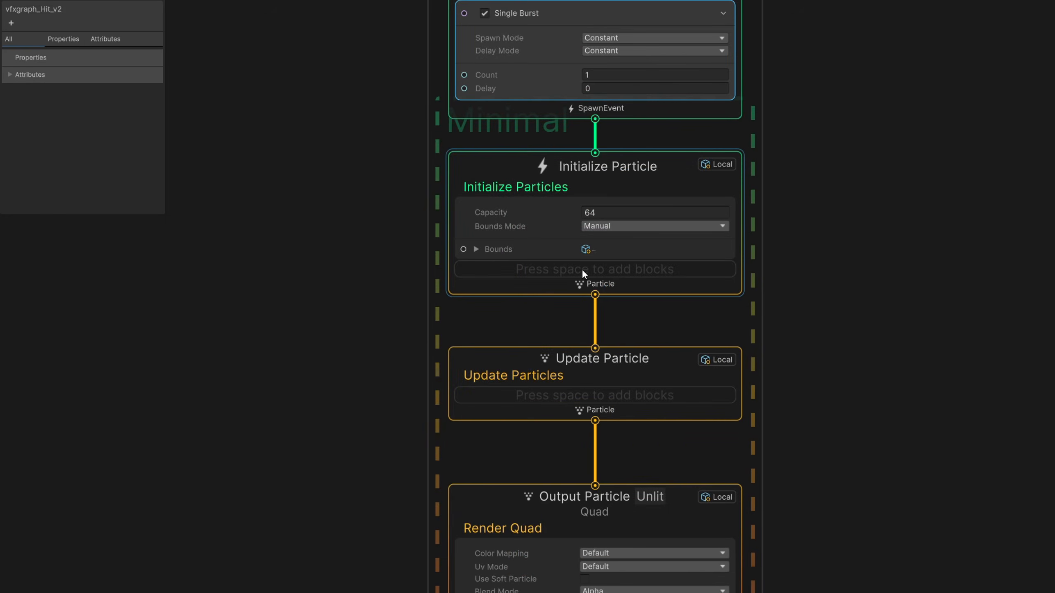
Step: Add a Set Lifetime block to Initialize Particle with Uniform random between 0.2 and 0.35
key("space")
type("lifetime")
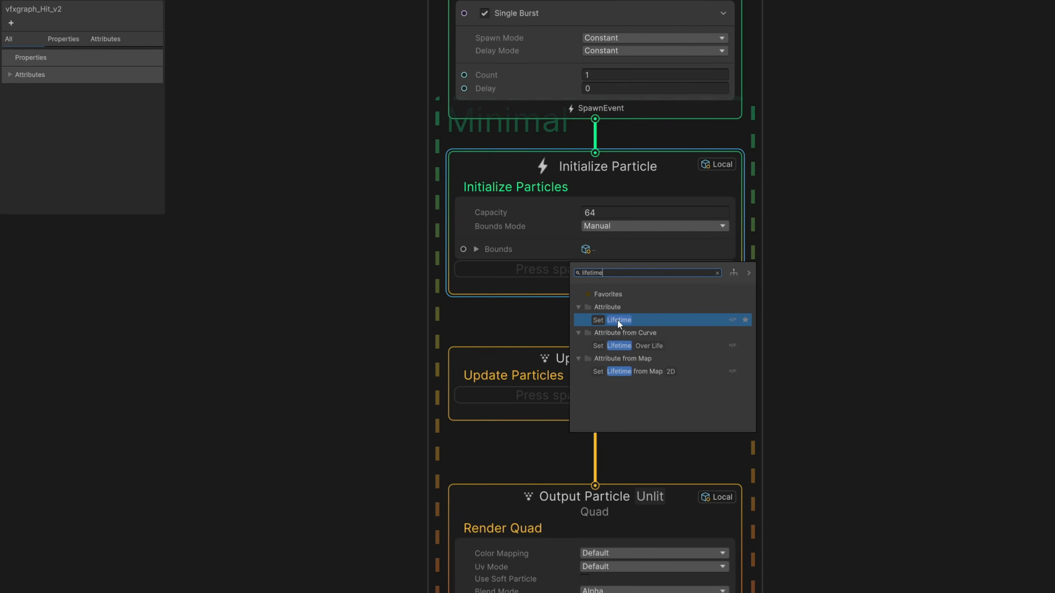
left_click(617, 320)
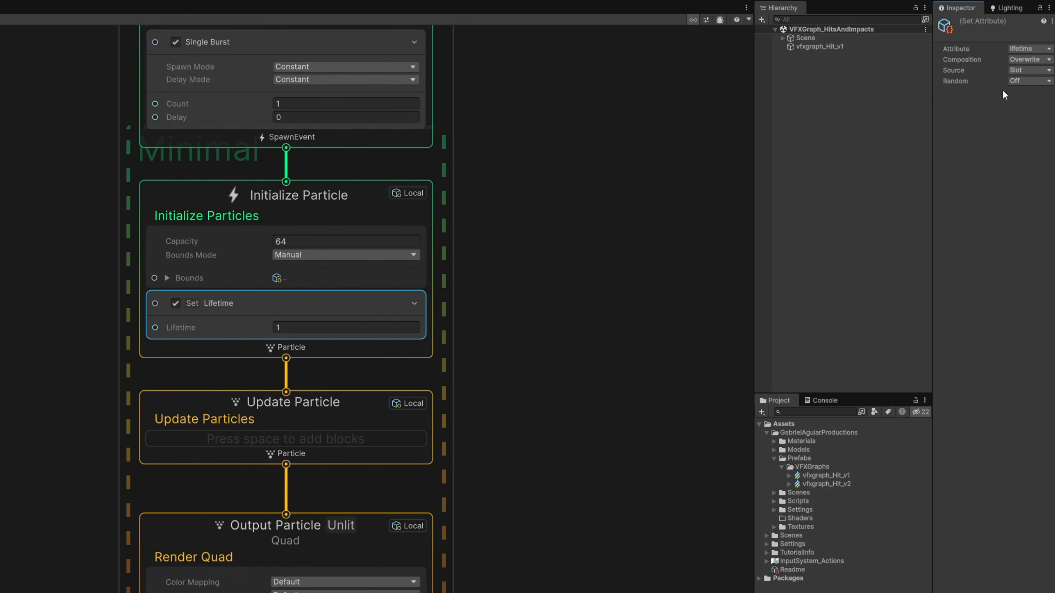
left_click(1015, 81)
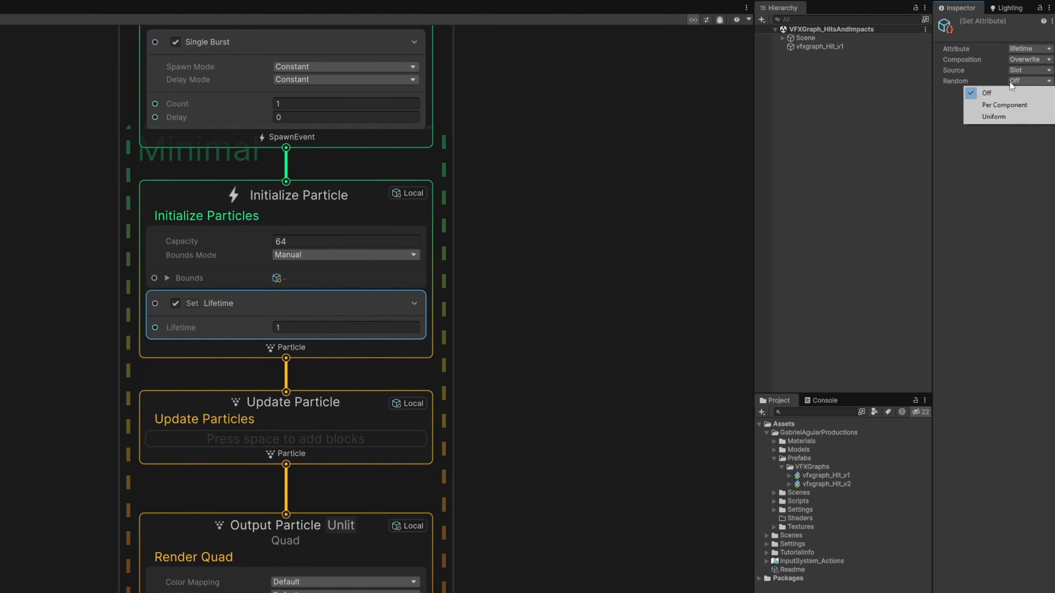
left_click(1005, 117)
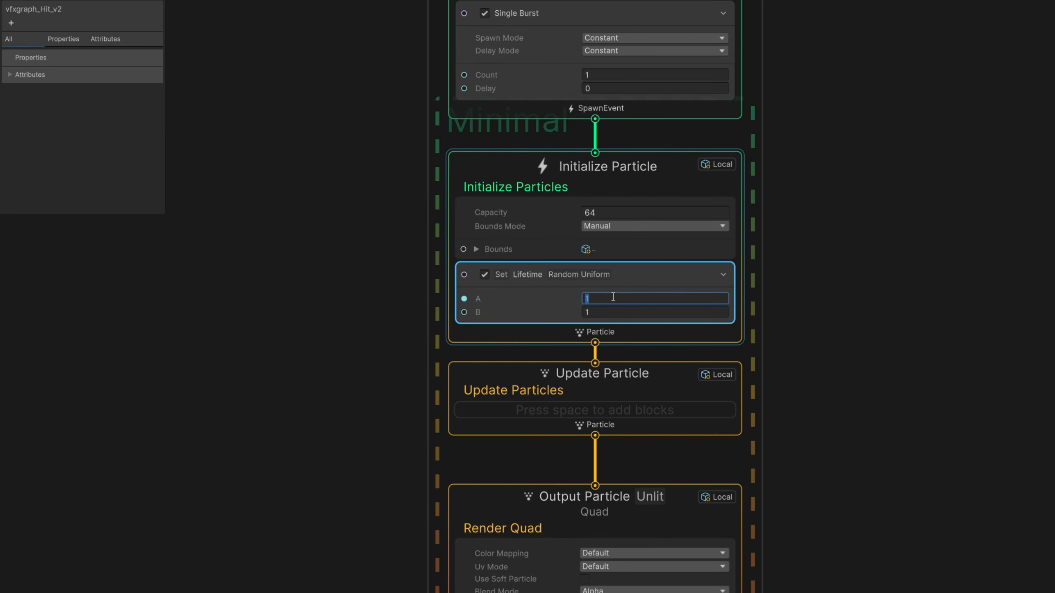
left_click(613, 297)
type(".2")
key("Tab")
type(".")
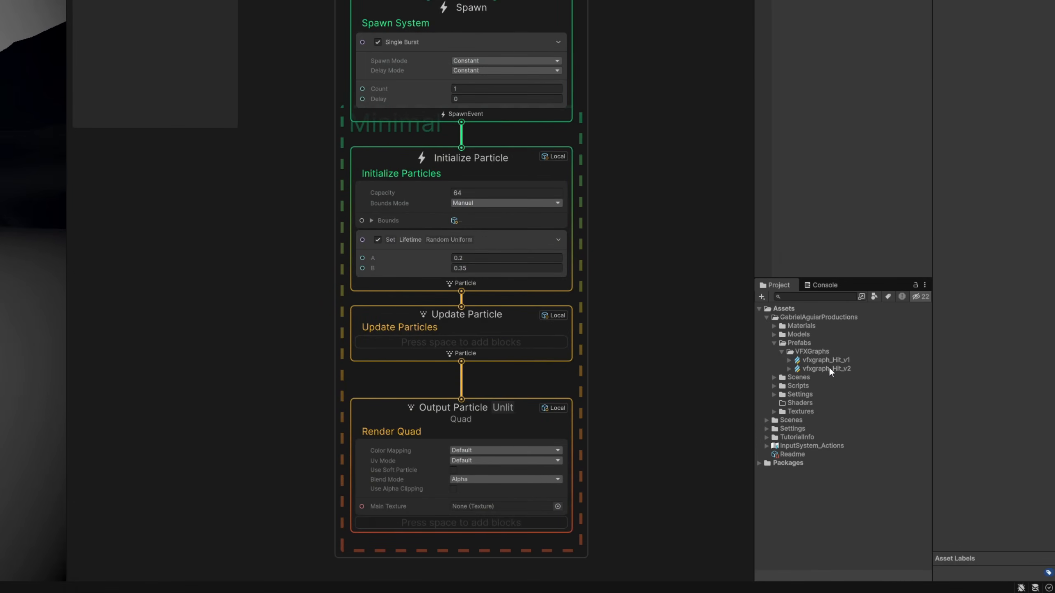
Step: Place vfxgraph_Hit_v2 in the scene hierarchy and reset its transform
left_click_drag(831, 368, 827, 84)
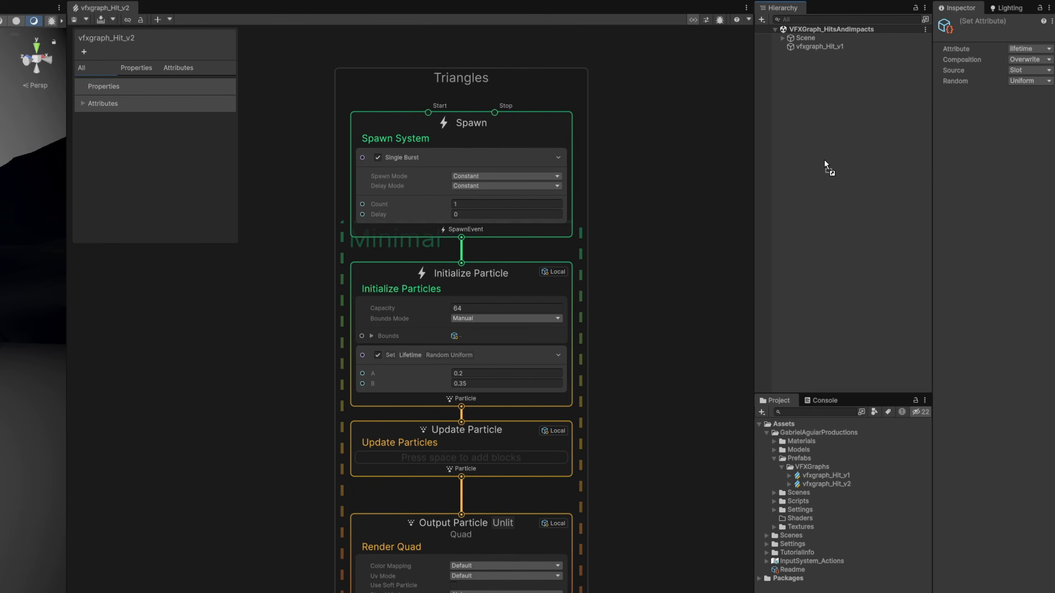
left_click(1050, 51)
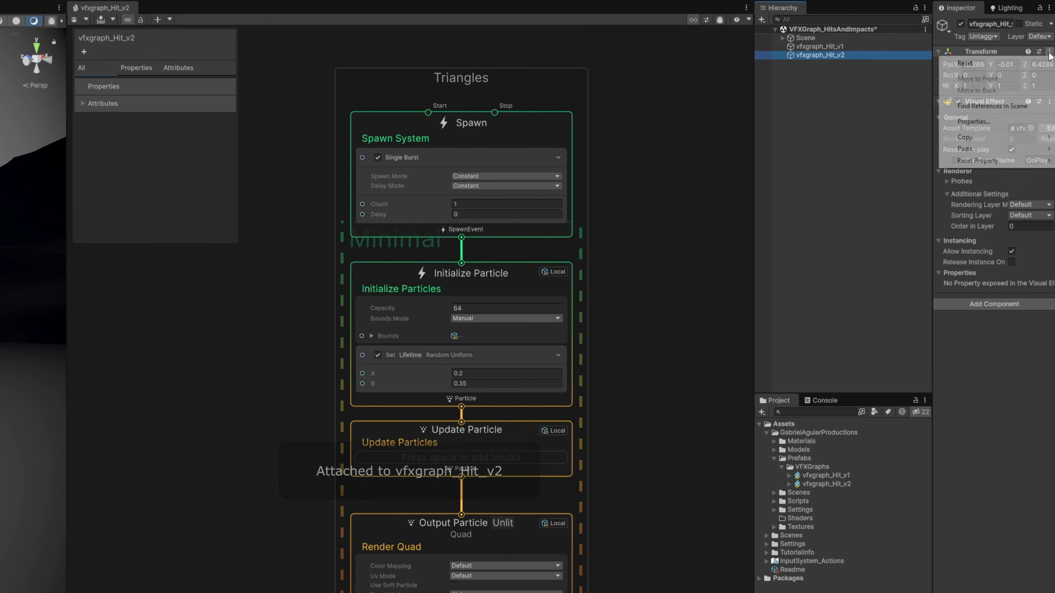
left_click(1025, 64)
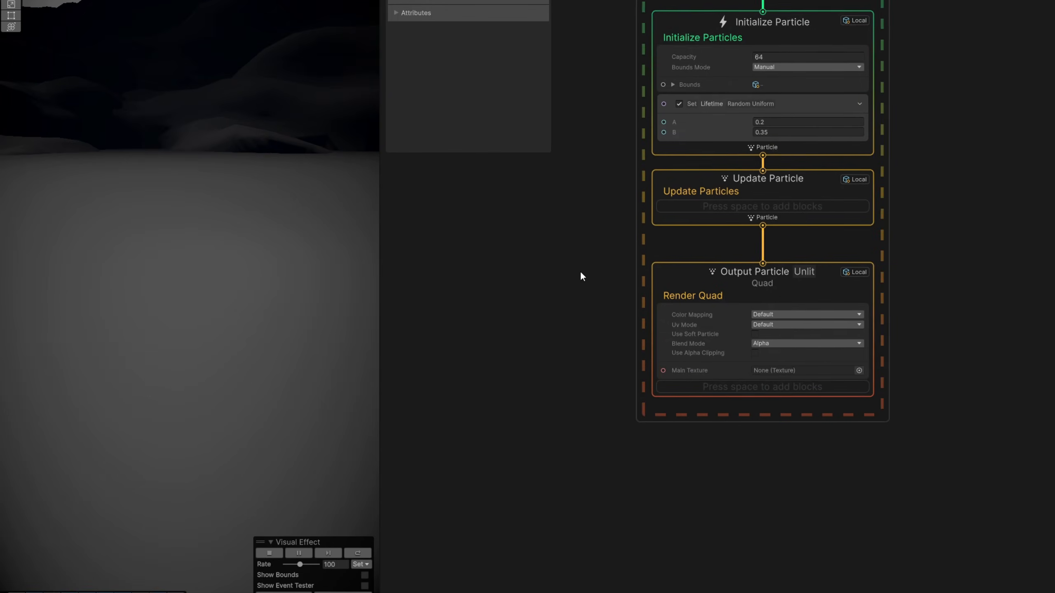
Step: Add an Orient block to the Output Particle Quad context with its mode set to Face Camera Position
scroll(661, 293, "up", 1)
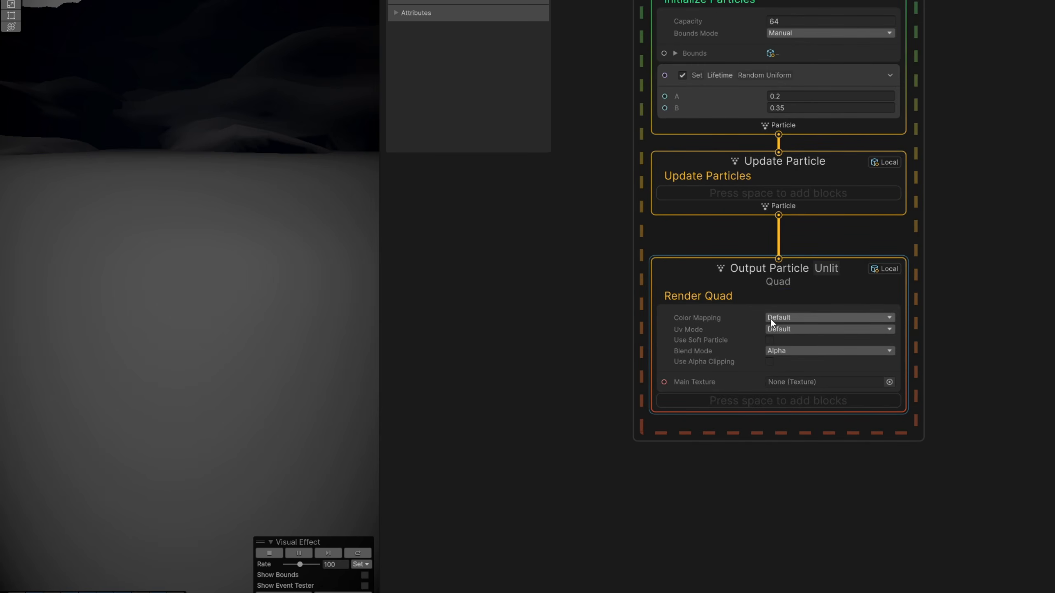
key("space")
type("orie")
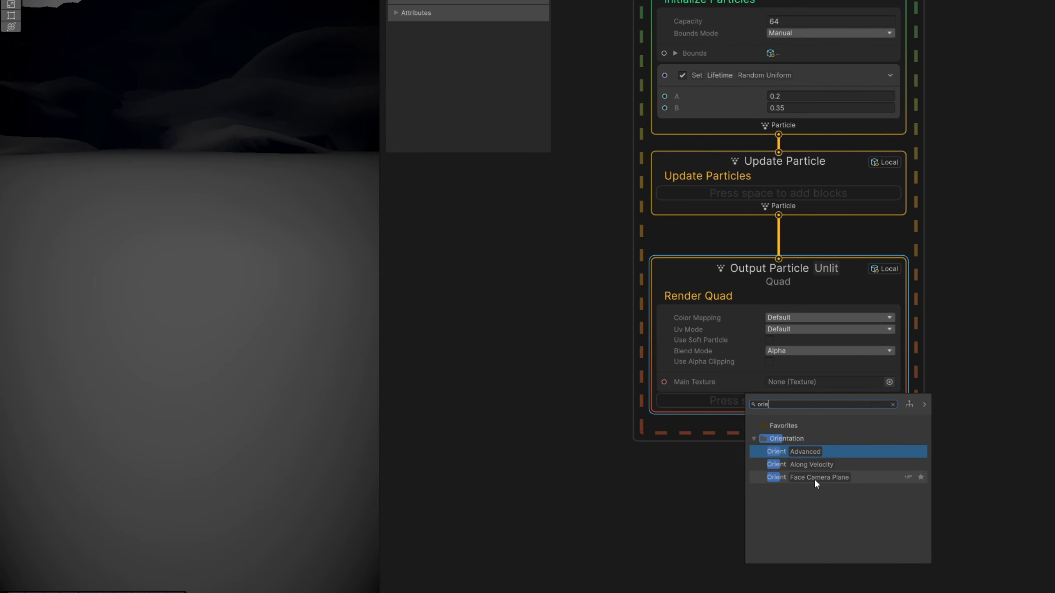
left_click(816, 476)
left_click(812, 427)
left_click(822, 451)
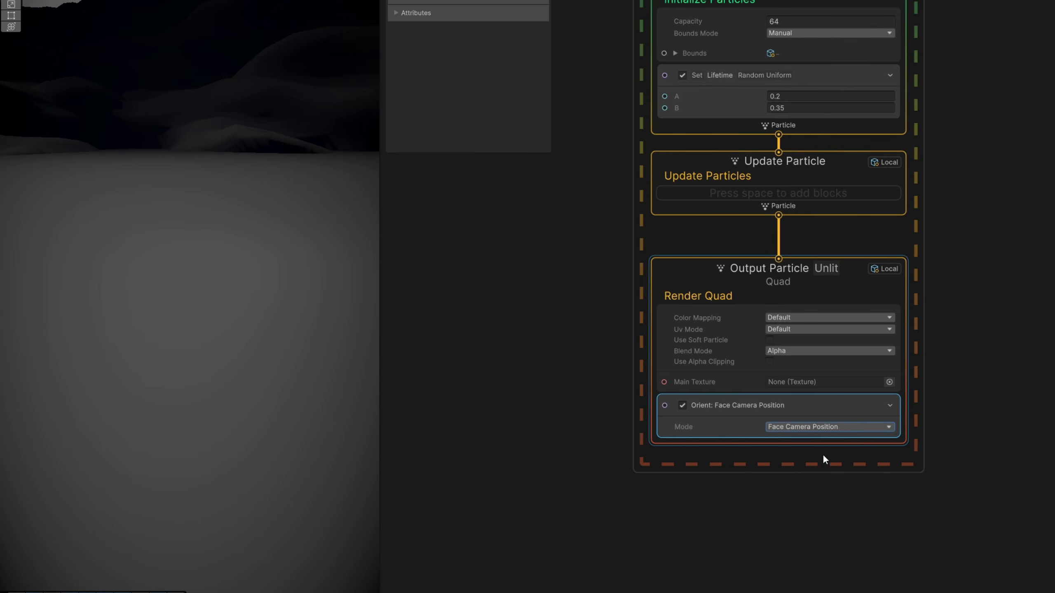
Step: Add a Set Size block below the Orient block with Uniform random between 3 and 5
key("space")
type("set s")
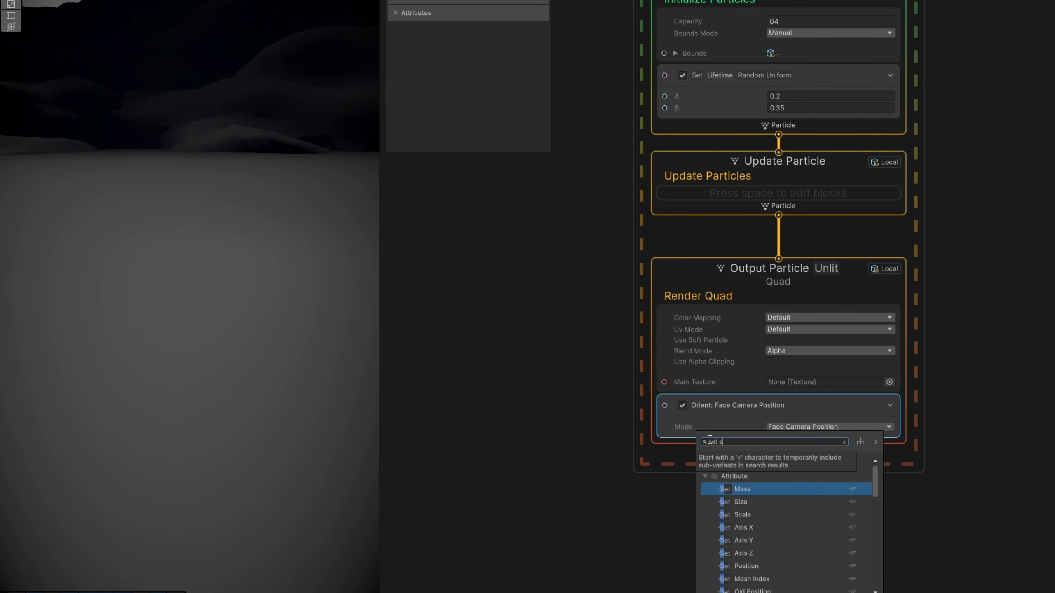
left_click(748, 502)
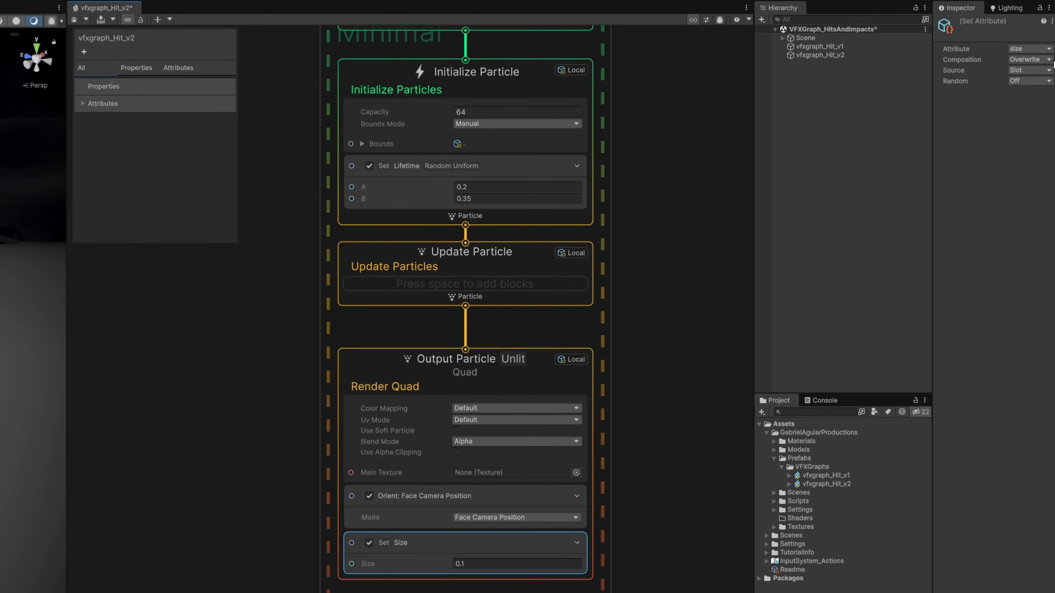
left_click(1029, 81)
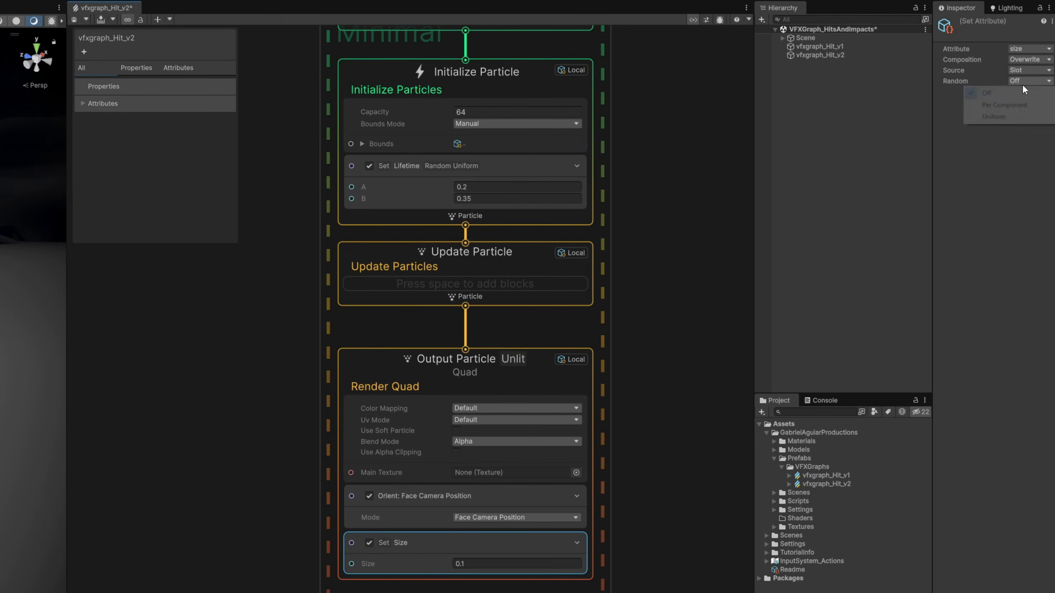
left_click(993, 116)
left_click(504, 565)
type("3")
key("Tab")
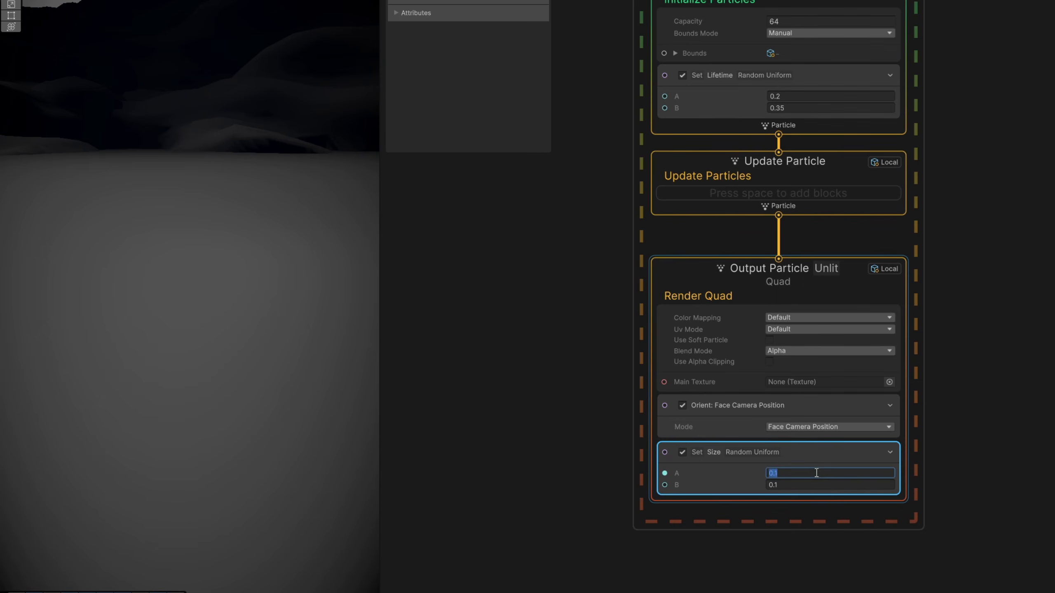
type("5")
key("Return")
Step: Replay the visual effect in the scene to preview the burst particle
left_click(367, 551)
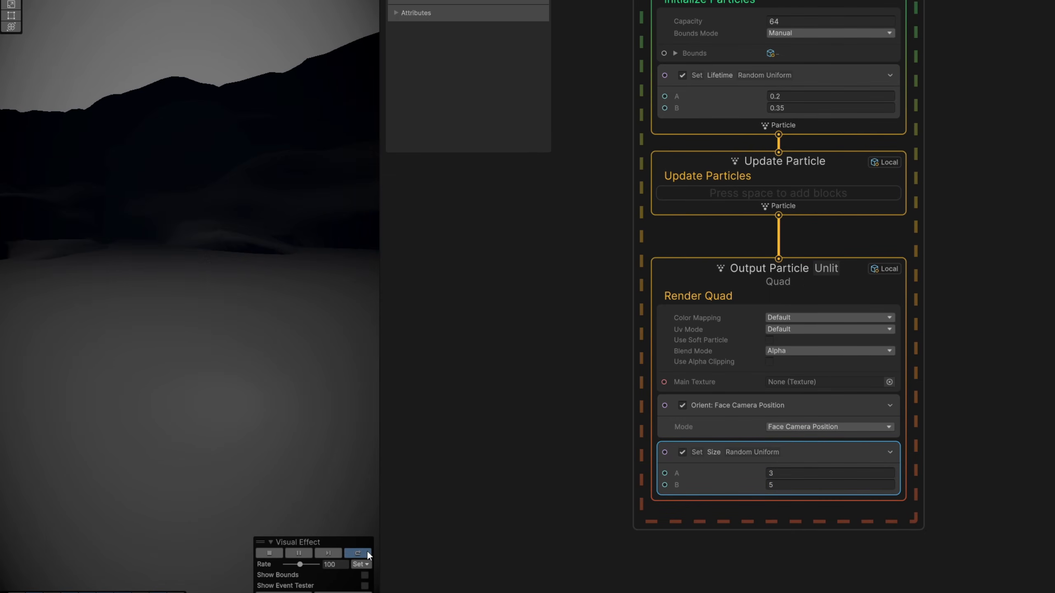
scroll(891, 415, "up", 3)
middle_click_drag(917, 386, 954, 274)
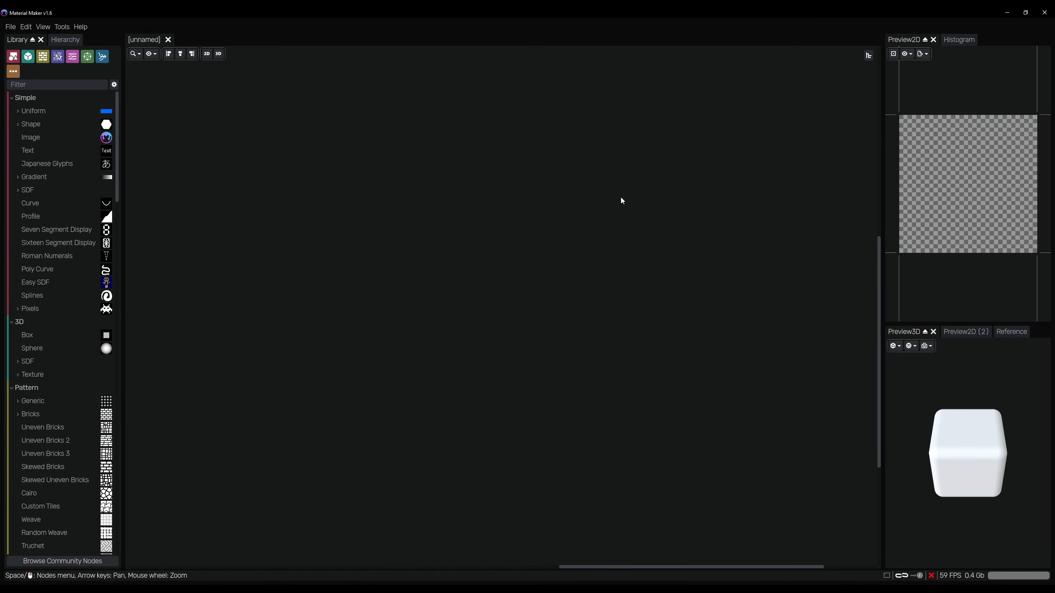
Step: Switch to Material Maker, add a Shape node to the empty graph and select it for the 2D preview
right_click(648, 188)
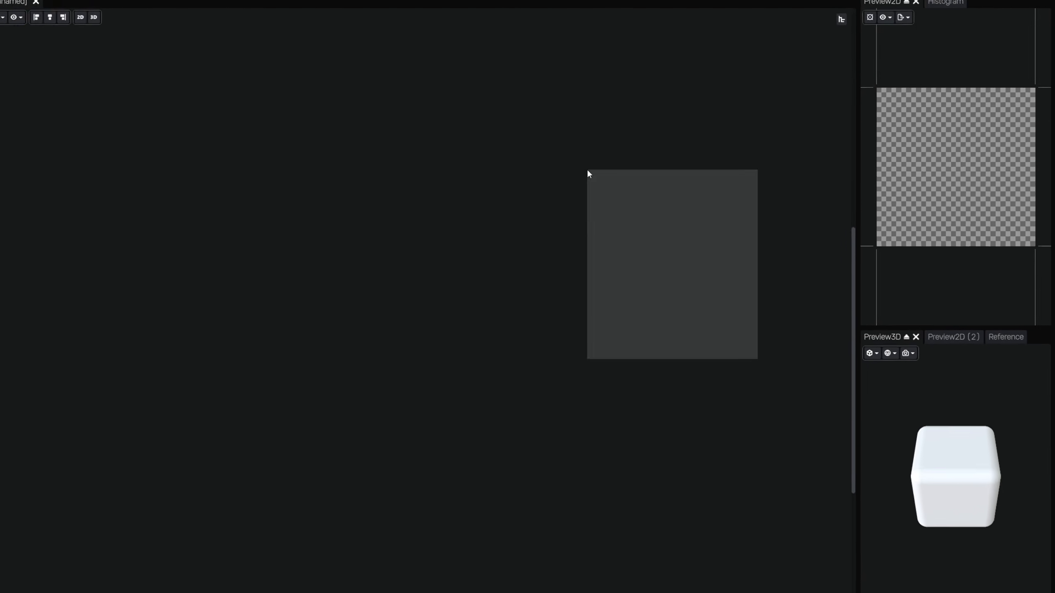
type("shap")
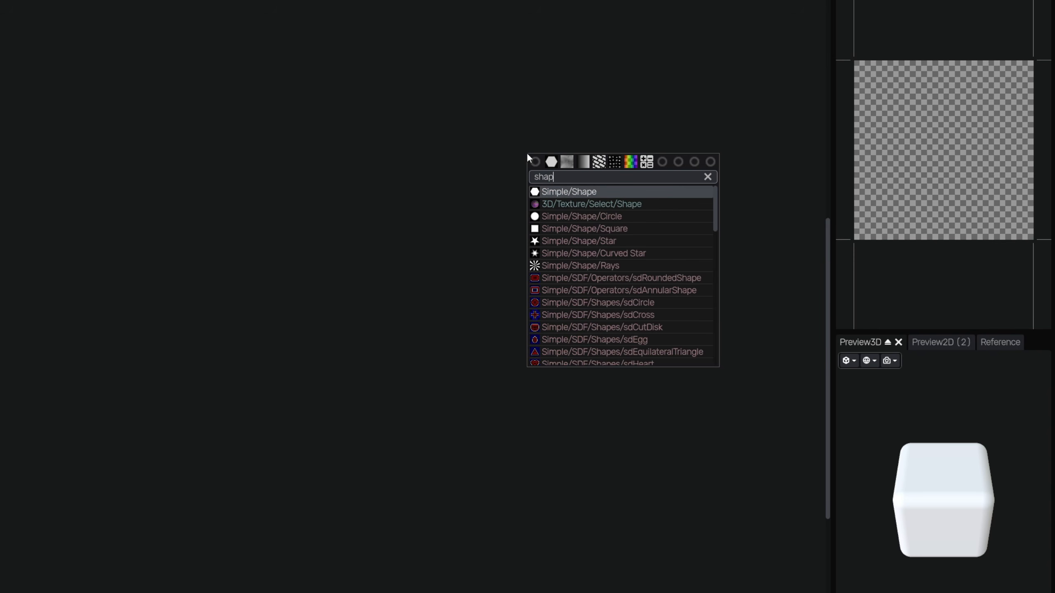
key("Return")
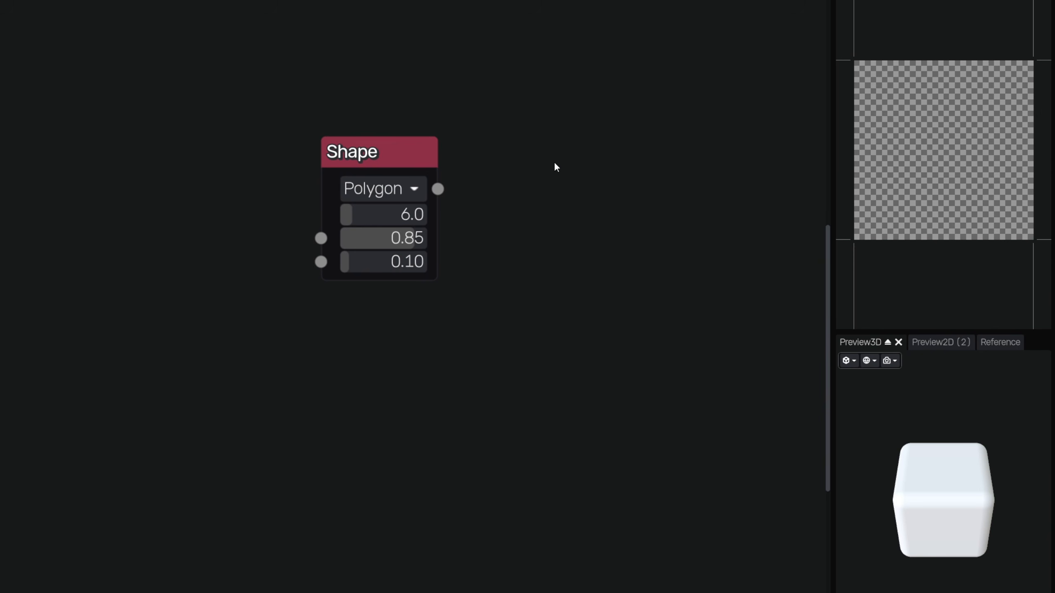
left_click(419, 154)
Step: Make the Shape node's polygon a triangle with 3 sides and a radius of 0.5
left_click(398, 218)
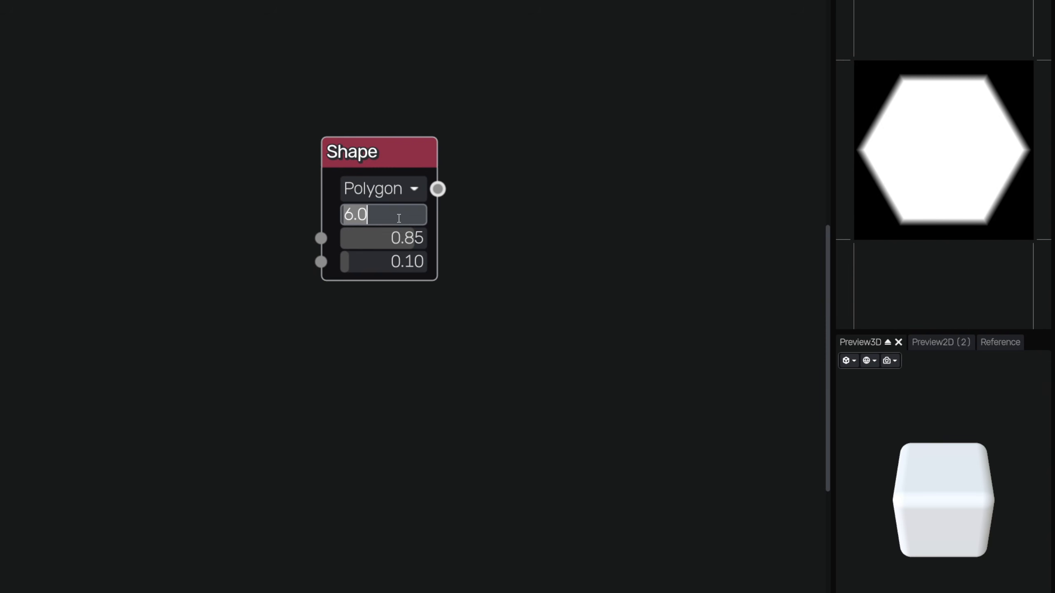
type("3")
key("Return")
left_click_drag(398, 238, 377, 235)
left_click(377, 235)
type(".5")
key("Return")
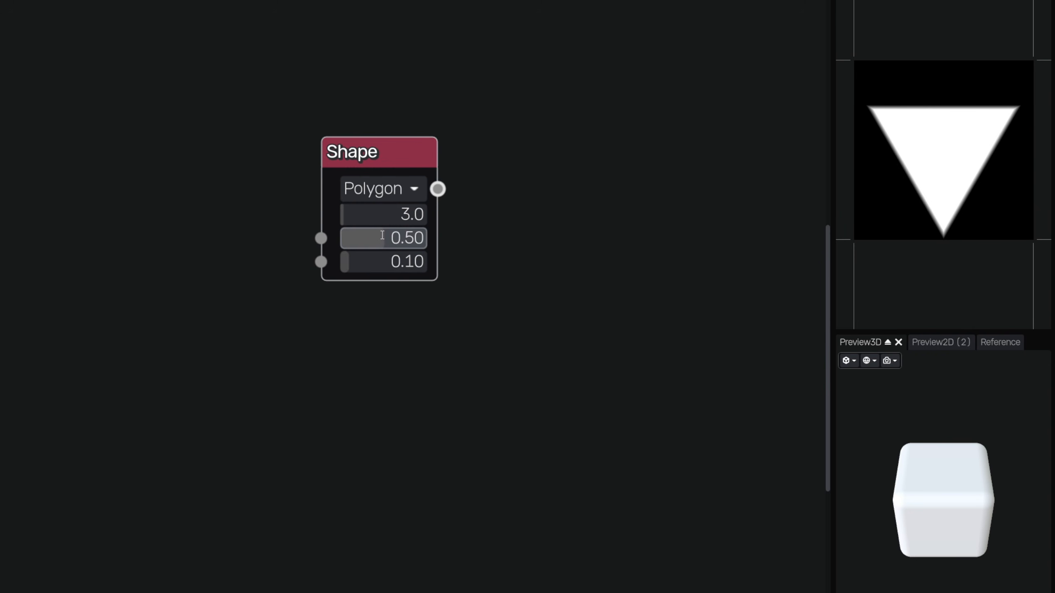
Step: Connect a Colorize node to the Shape output and make its black gradient stop fully transparent
left_click_drag(437, 189, 485, 187)
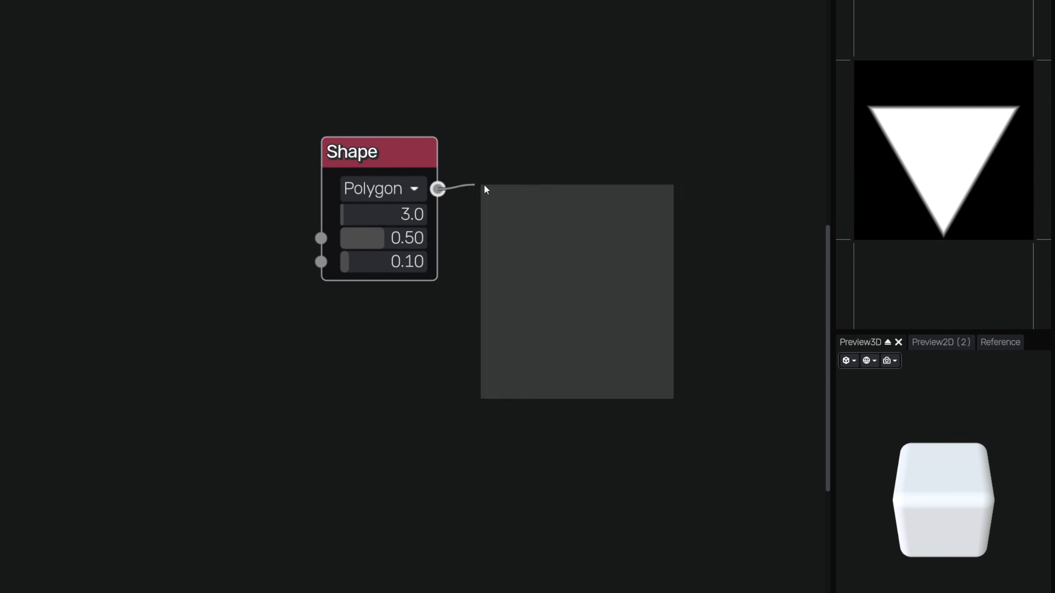
type("color")
key("Return")
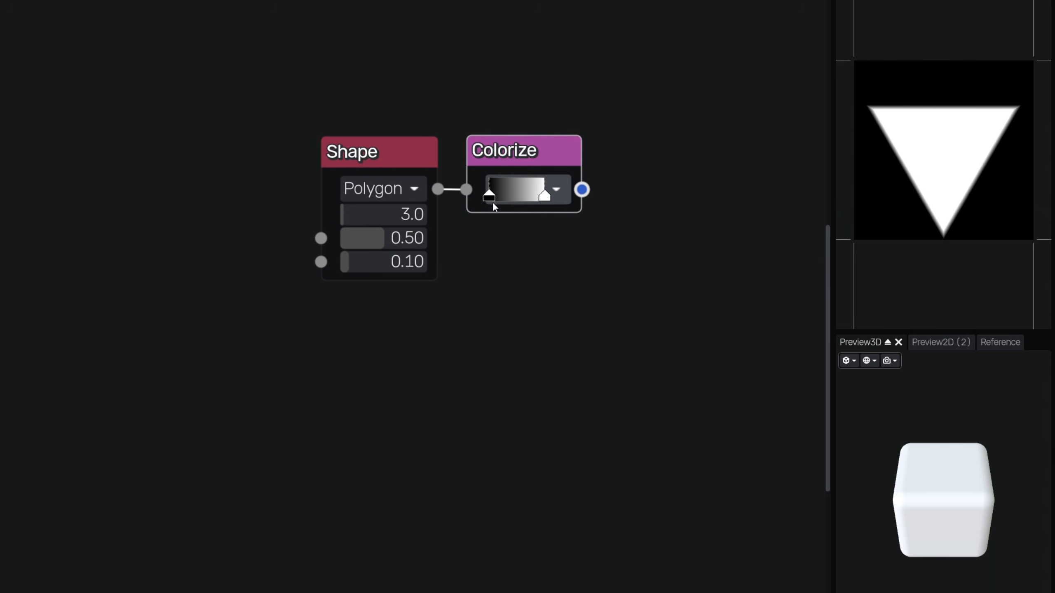
double_click(489, 195)
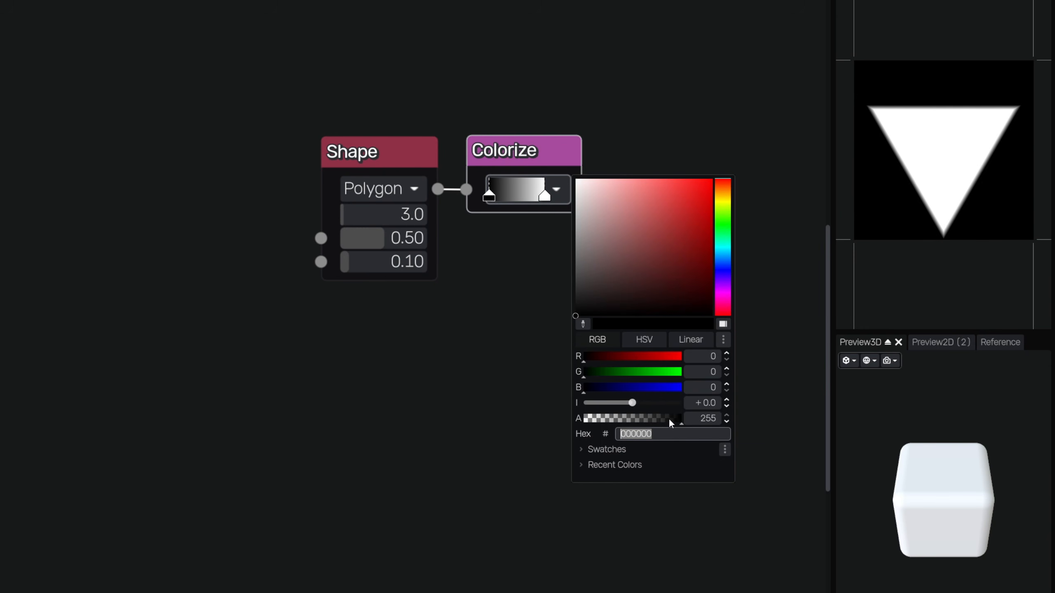
left_click_drag(669, 420, 507, 420)
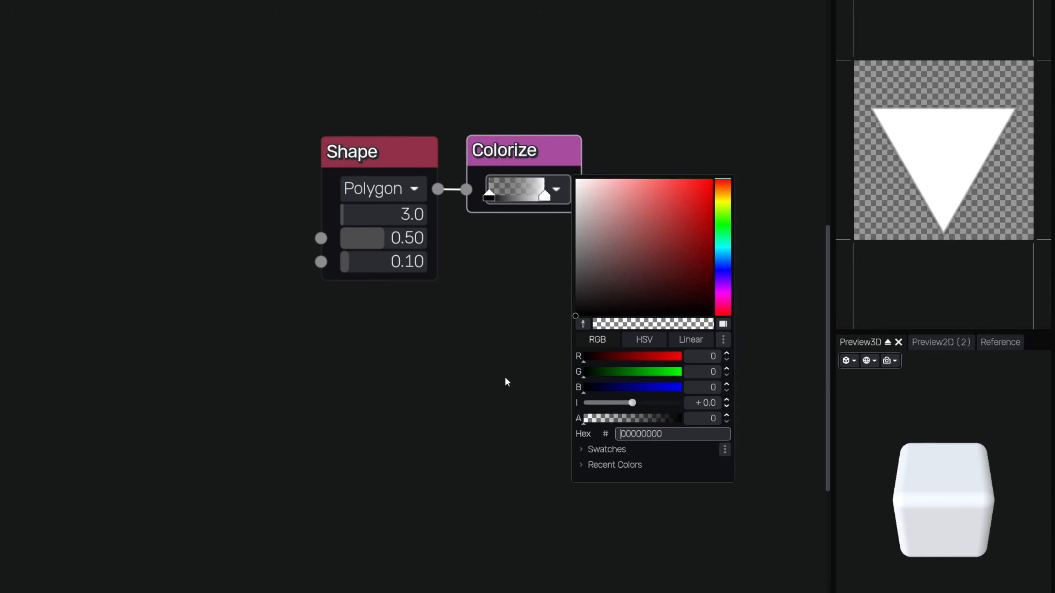
left_click(630, 134)
left_click(526, 153)
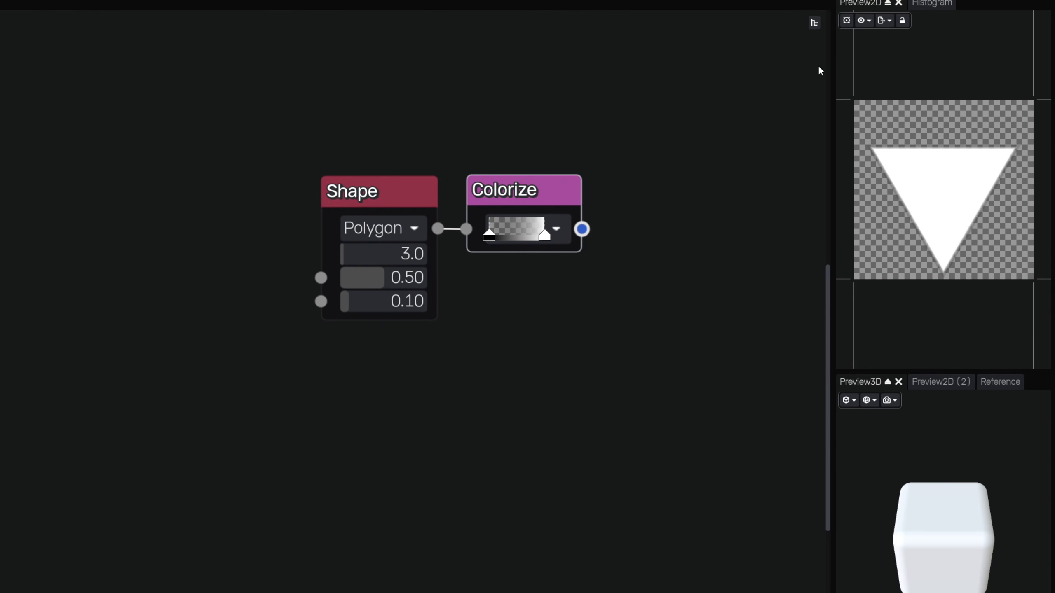
Step: Export the triangle image and, back in Unity, assign Triangle01 as the Output Particle's Main Texture
left_click(883, 15)
type("ria")
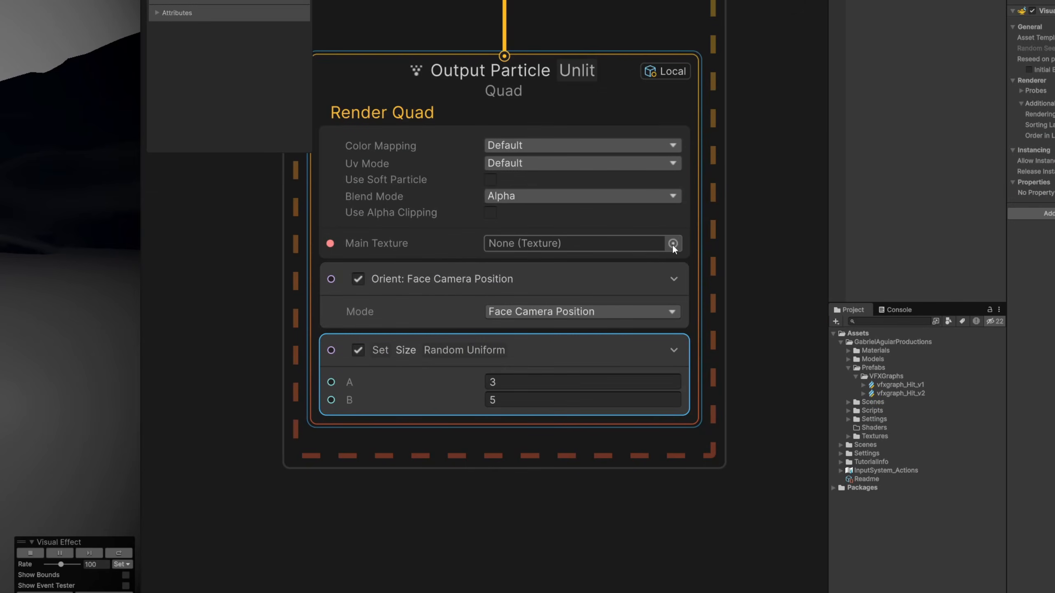
left_click(672, 244)
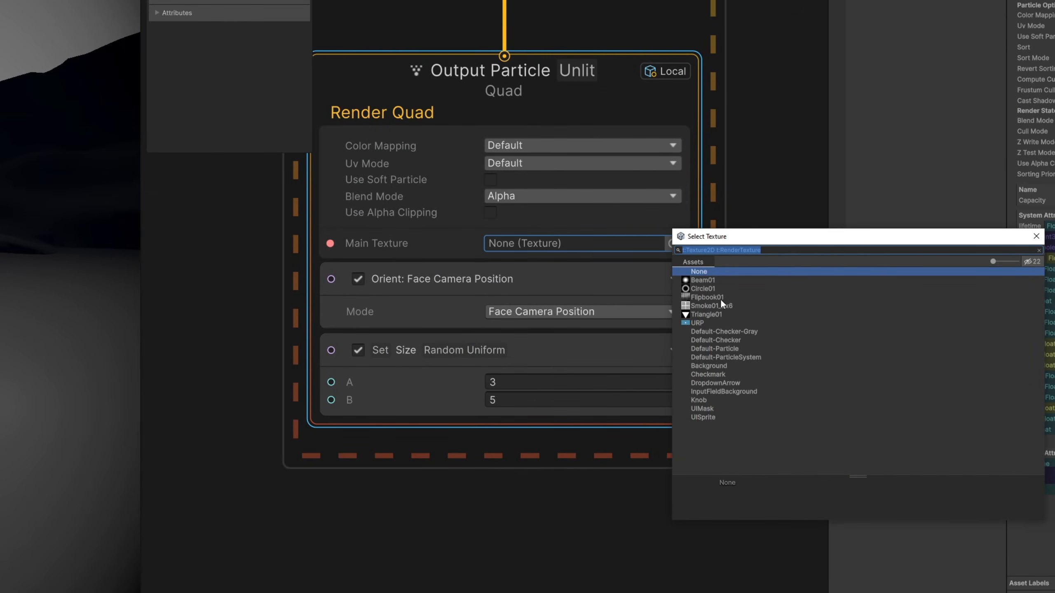
double_click(706, 315)
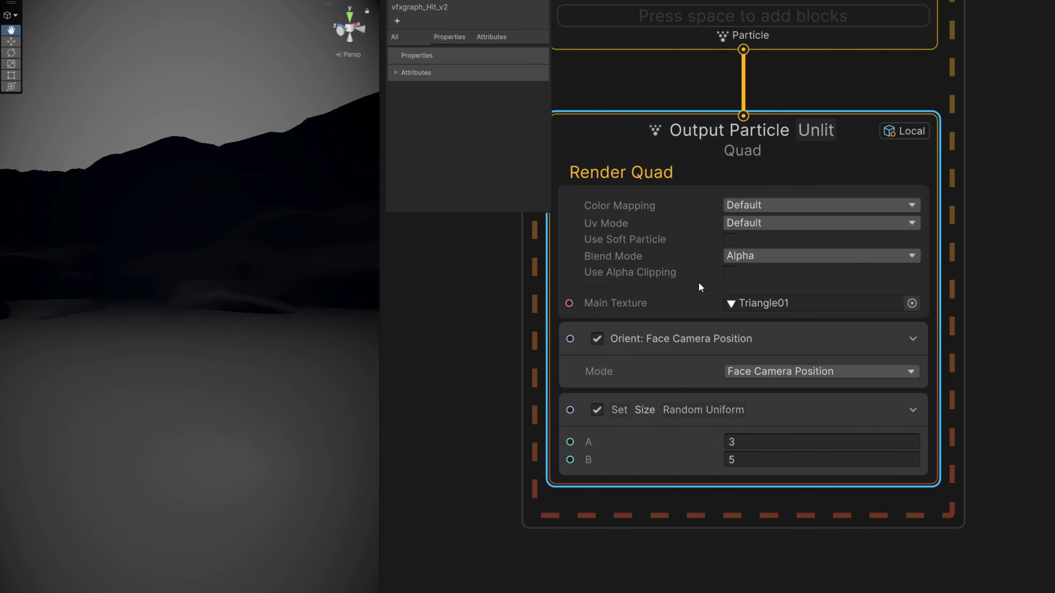
Step: Enable Use Soft Particle on the Output Particle and set its Blend Mode to Additive
left_click(731, 239)
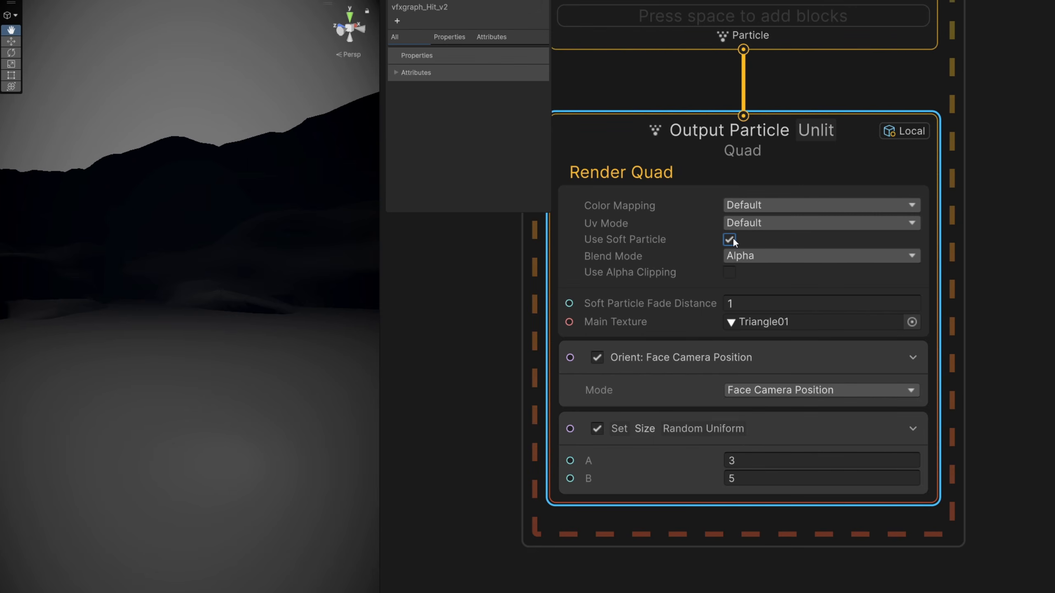
left_click(801, 258)
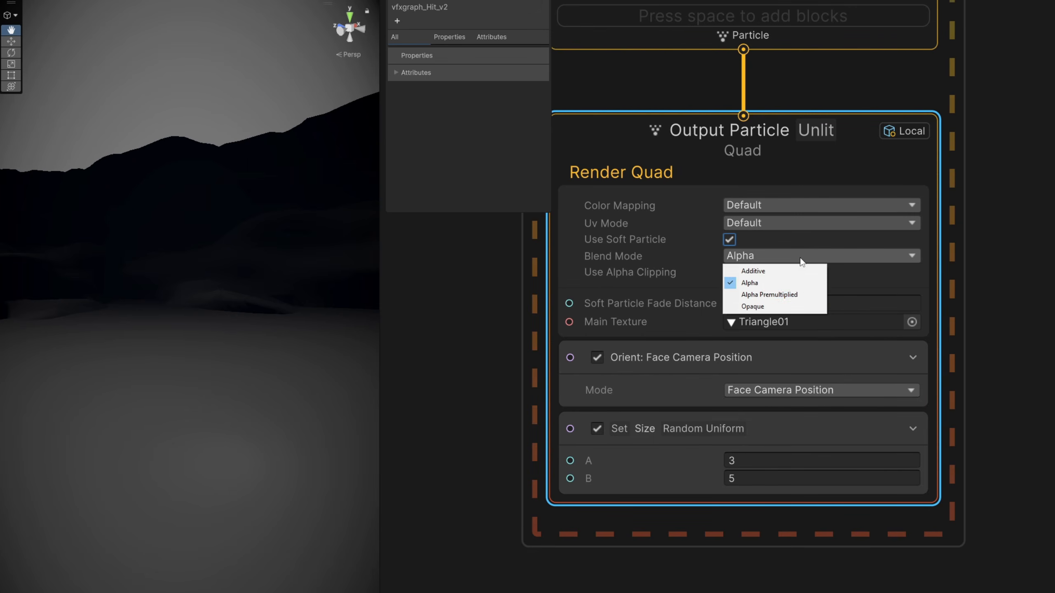
left_click(766, 273)
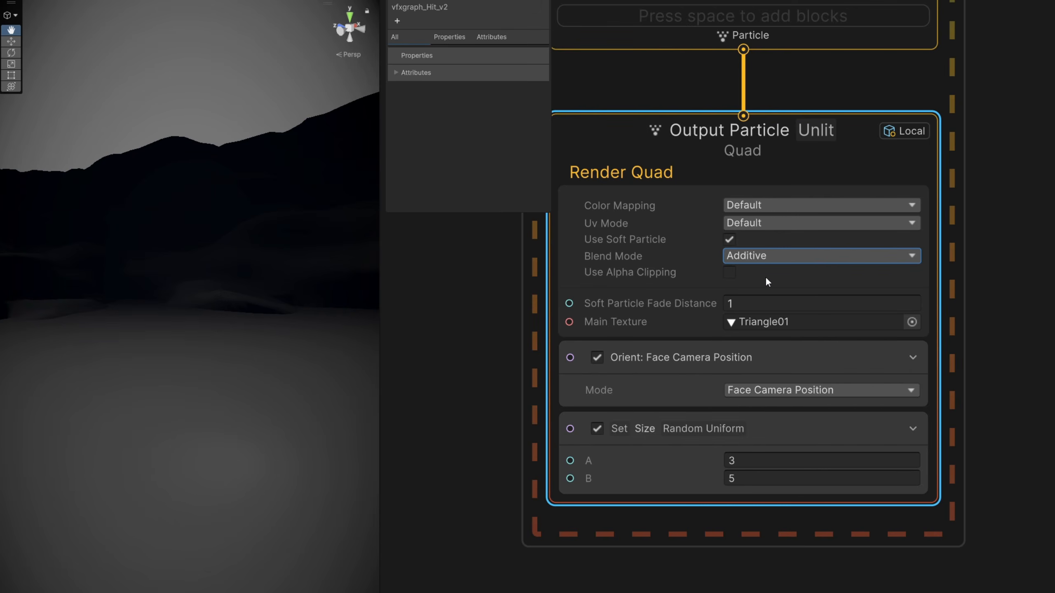
Step: Add a Set Scale block below Set Size with Uniform random between (0.2, 1, 1) and (0.4, 1.5, 1)
scroll(841, 284, "down", 5)
left_click(726, 348)
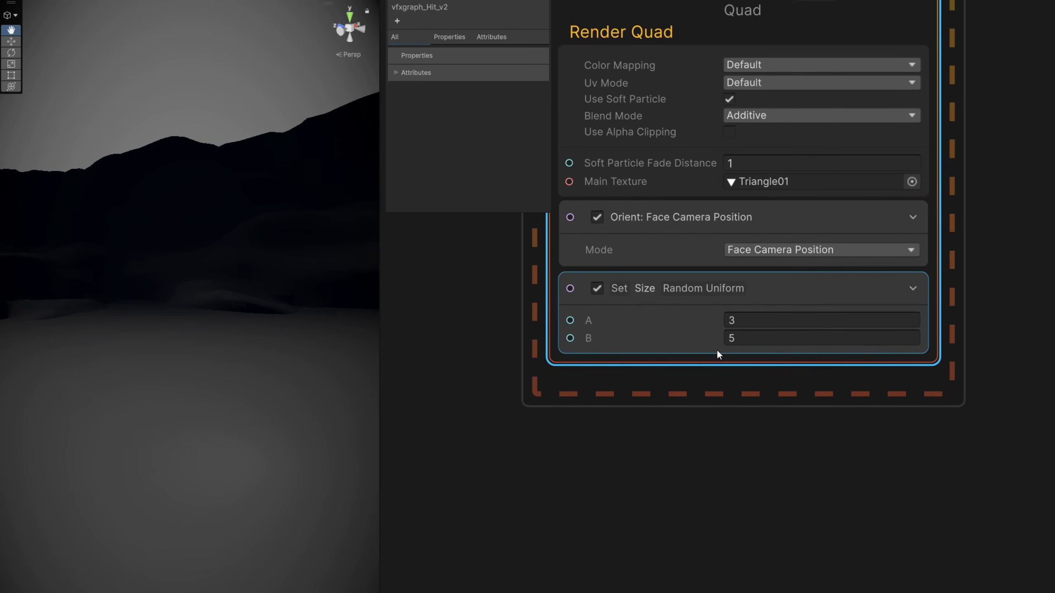
key("space")
type("set scale")
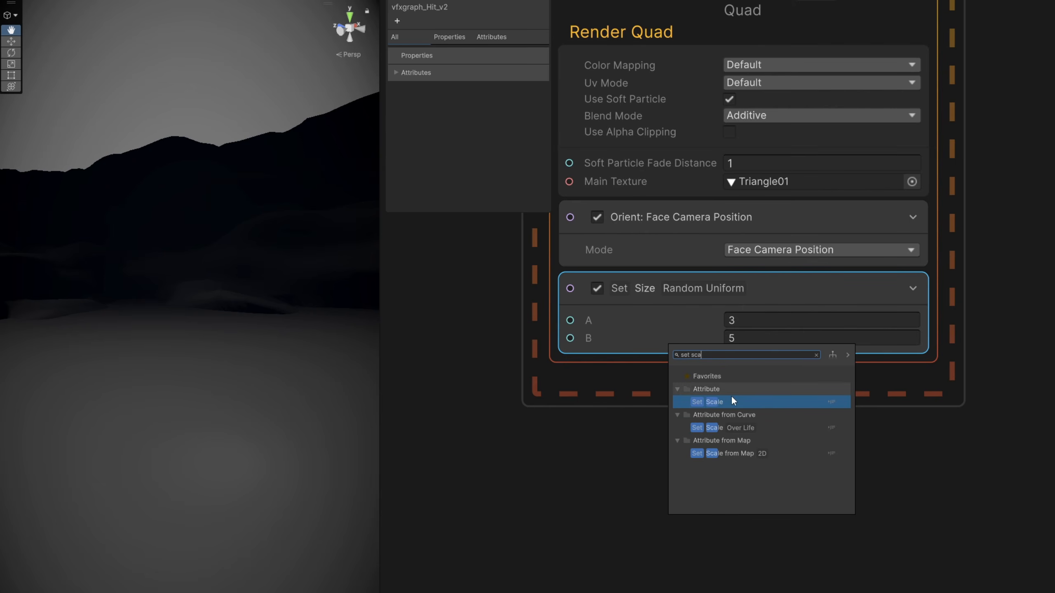
left_click(732, 400)
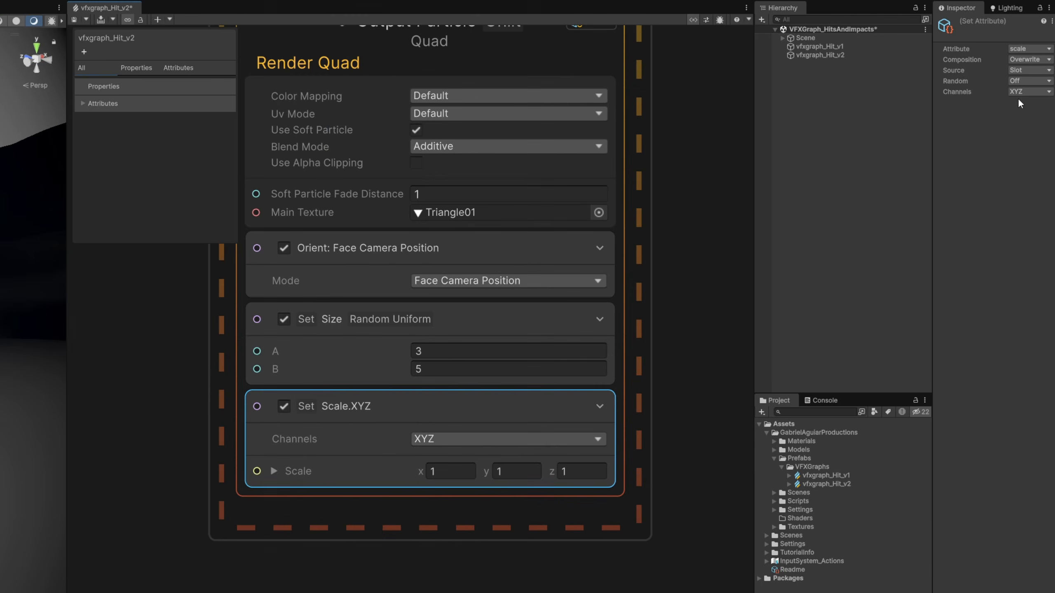
left_click(1016, 82)
left_click(997, 117)
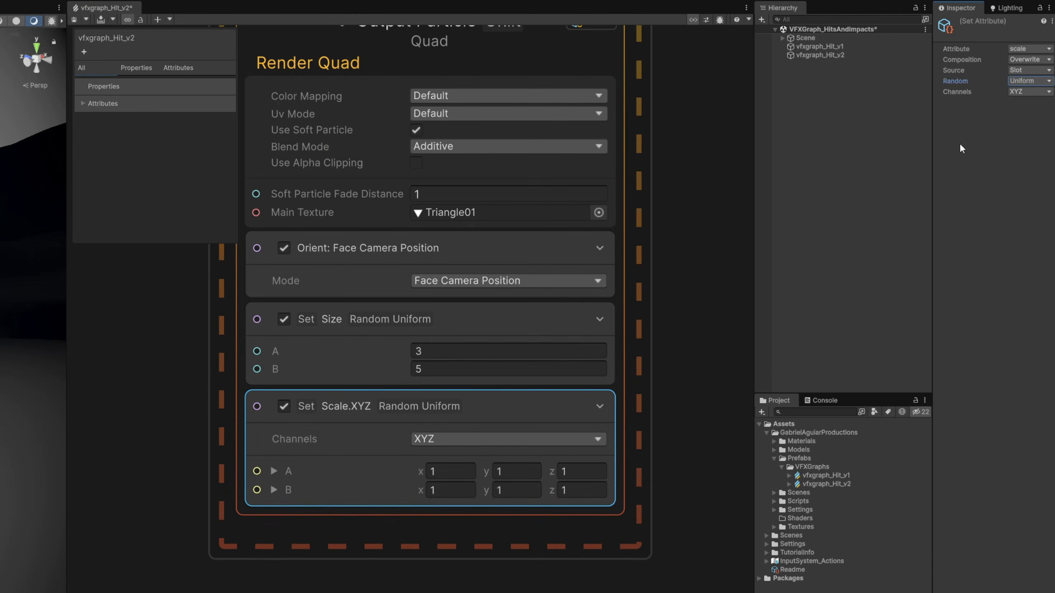
left_click(764, 456)
key("Tab")
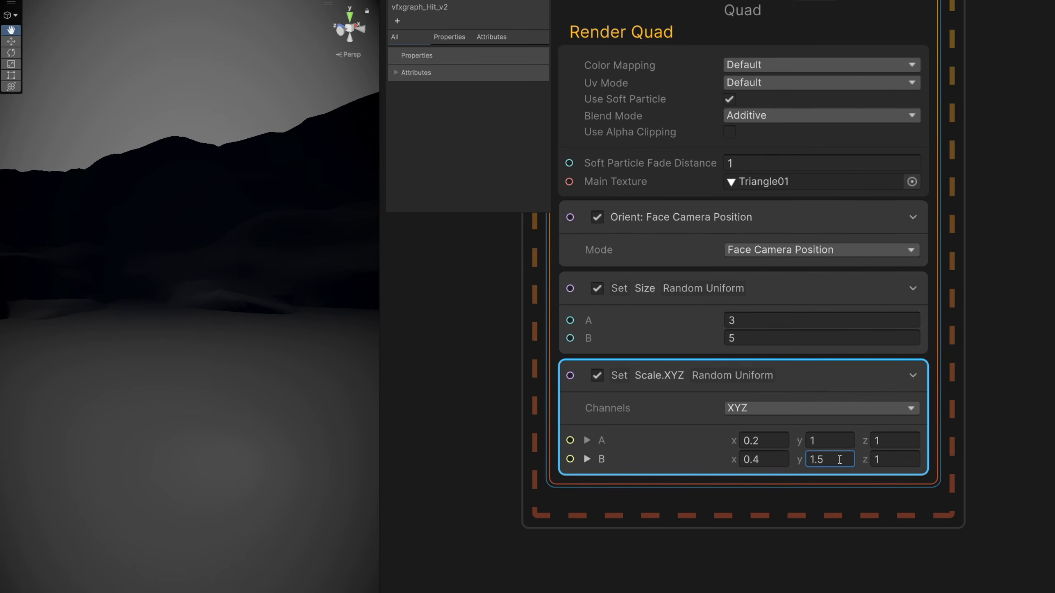
key("Return")
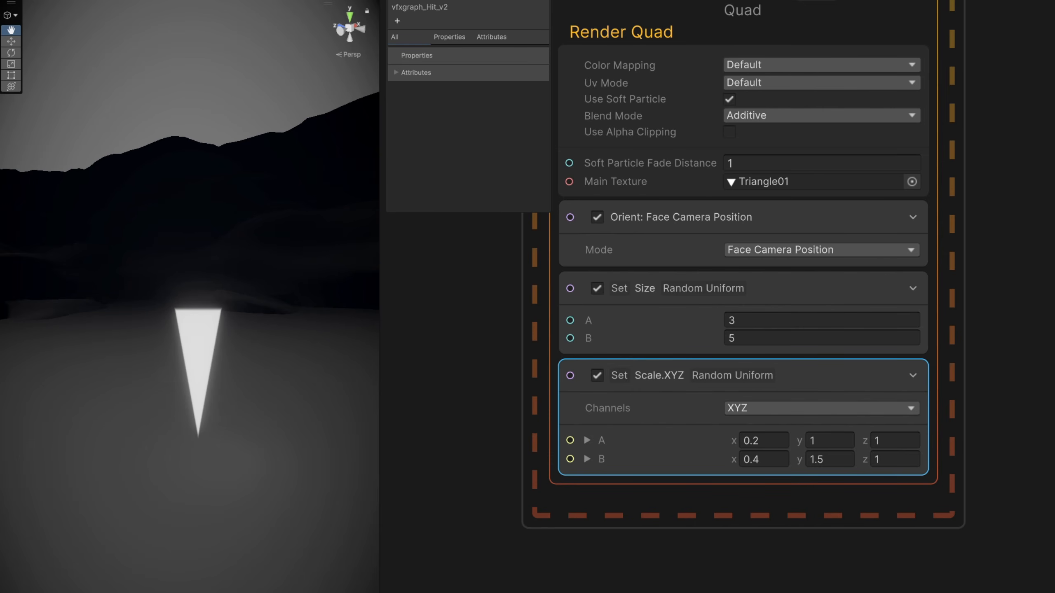
Step: Add a Set Angle block above Set Size, limited to the Z channel, with Uniform random between 0 and 360
left_click(702, 291)
key("space")
type("set ang")
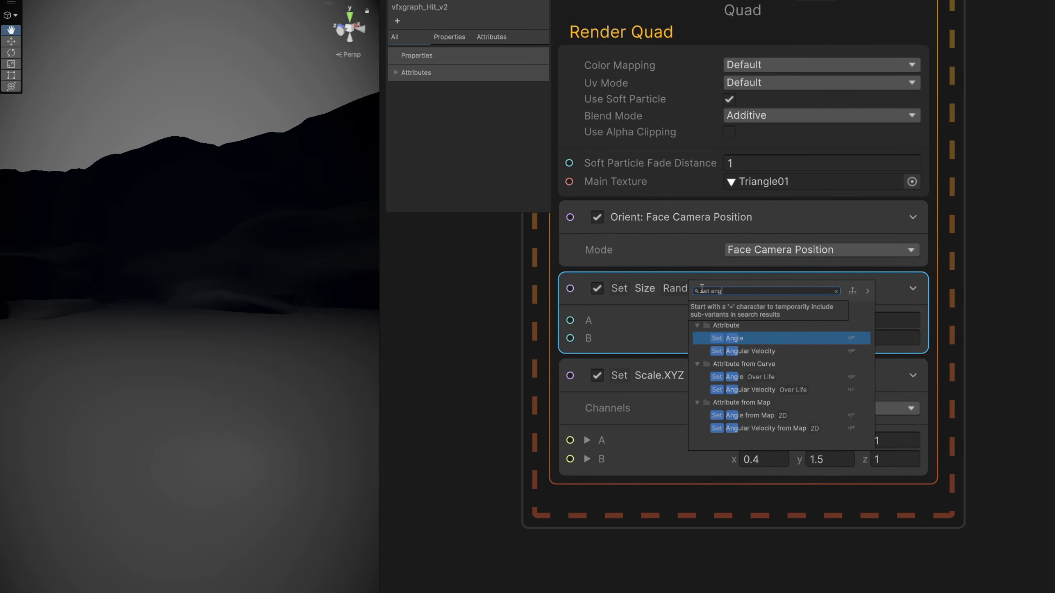
key("Return")
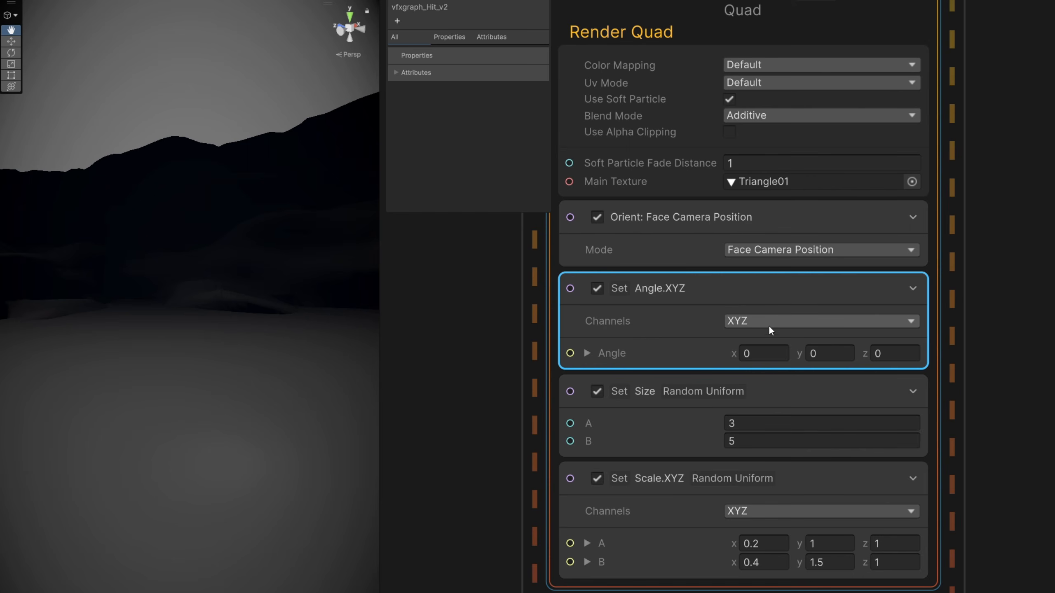
left_click(769, 319)
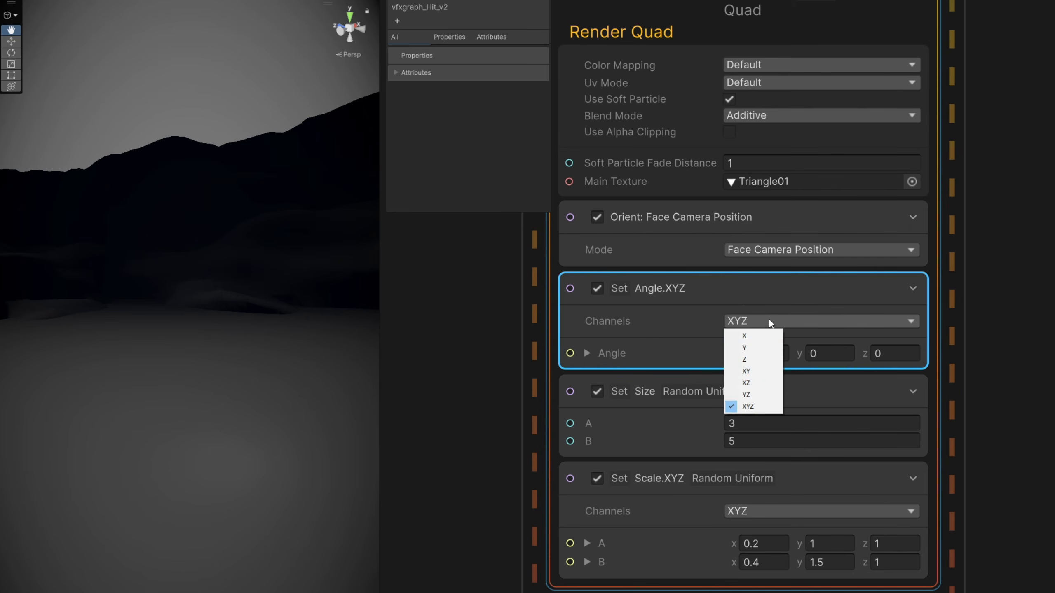
left_click(756, 358)
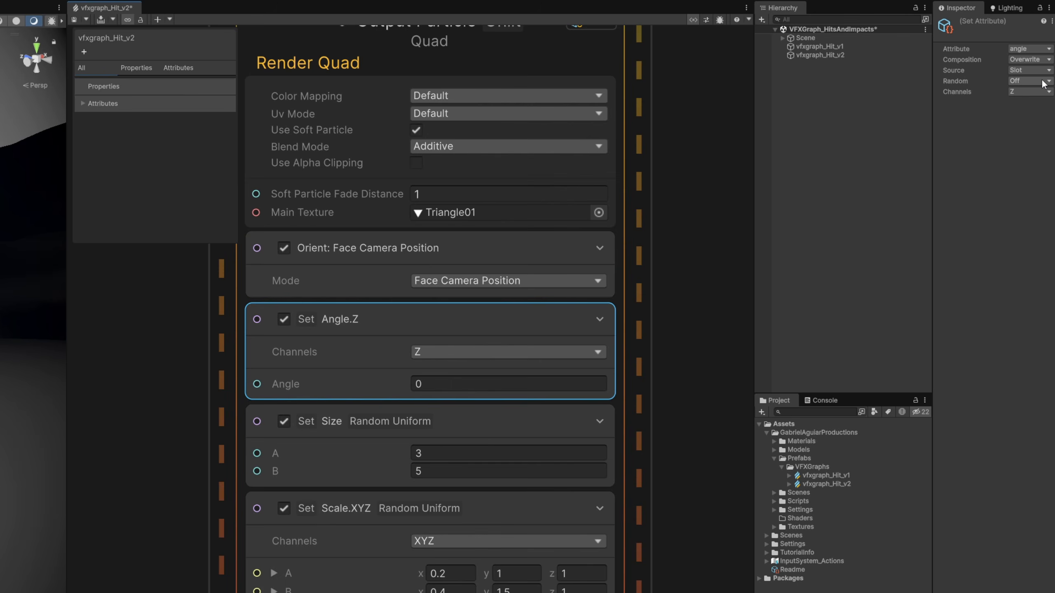
left_click(1043, 81)
left_click(1015, 118)
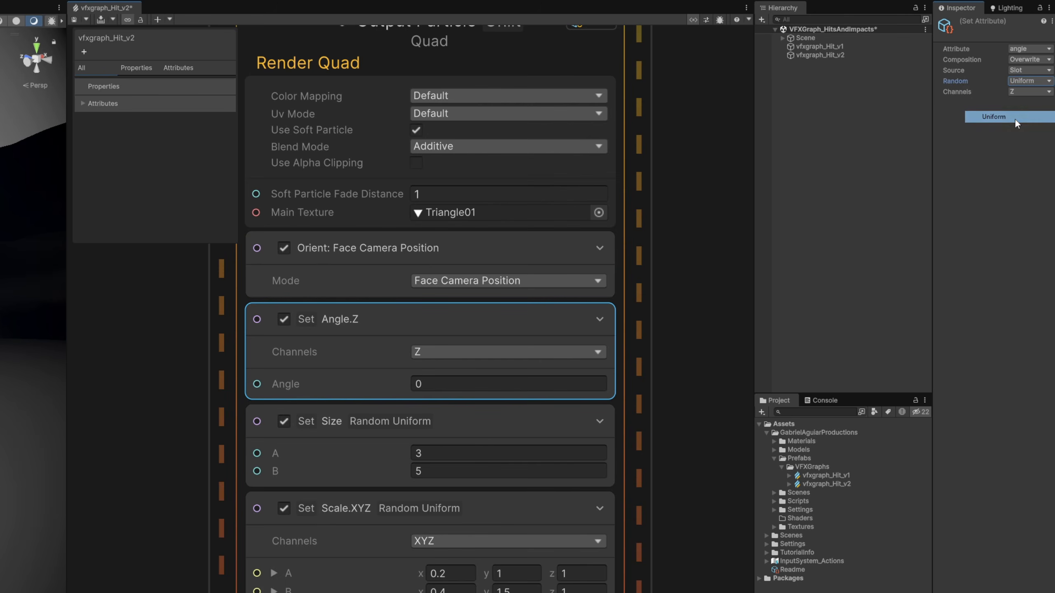
left_click(451, 402)
type("360")
key("Return")
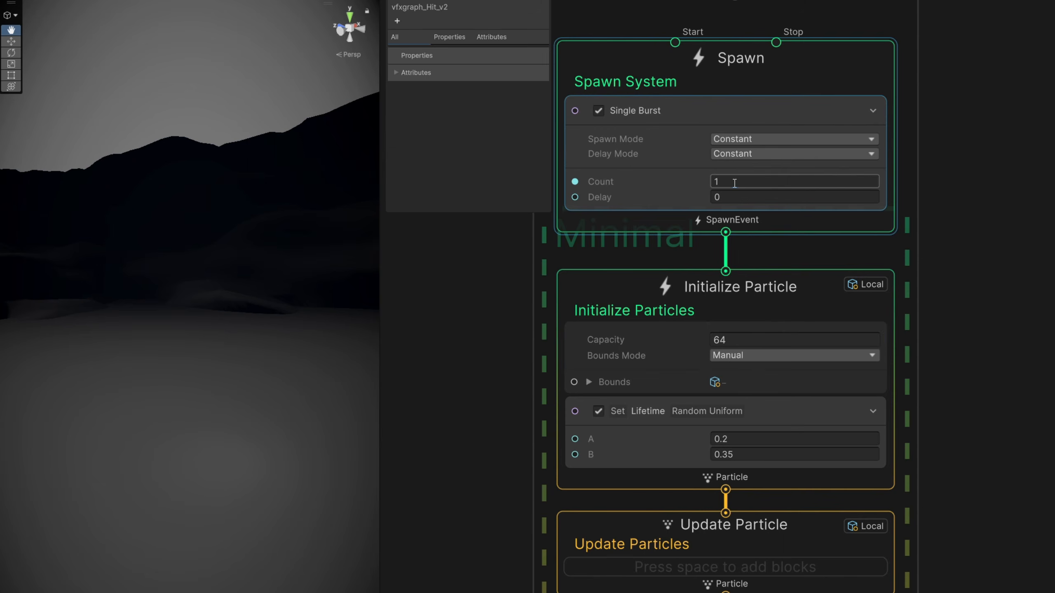
Step: Set the Single Burst count in the Spawn context to 5
left_click(734, 182)
type("5")
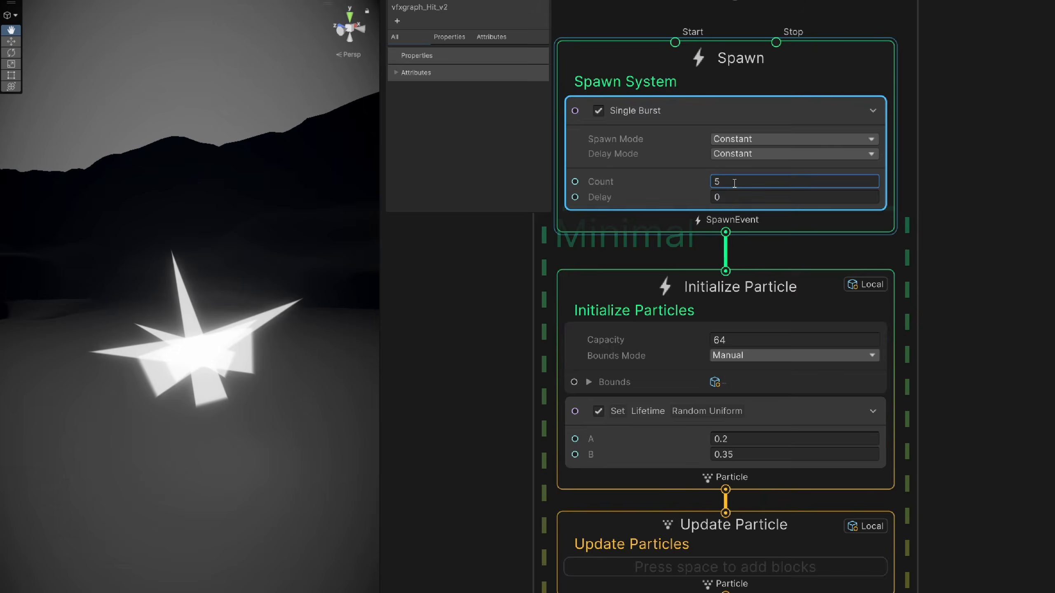
Step: Add a Set Pivot block above Set Angle in the Output Particle with a Y pivot of 0.2
middle_click_drag(939, 540, 937, 118)
middle_click_drag(956, 424, 960, 303)
left_click(720, 366)
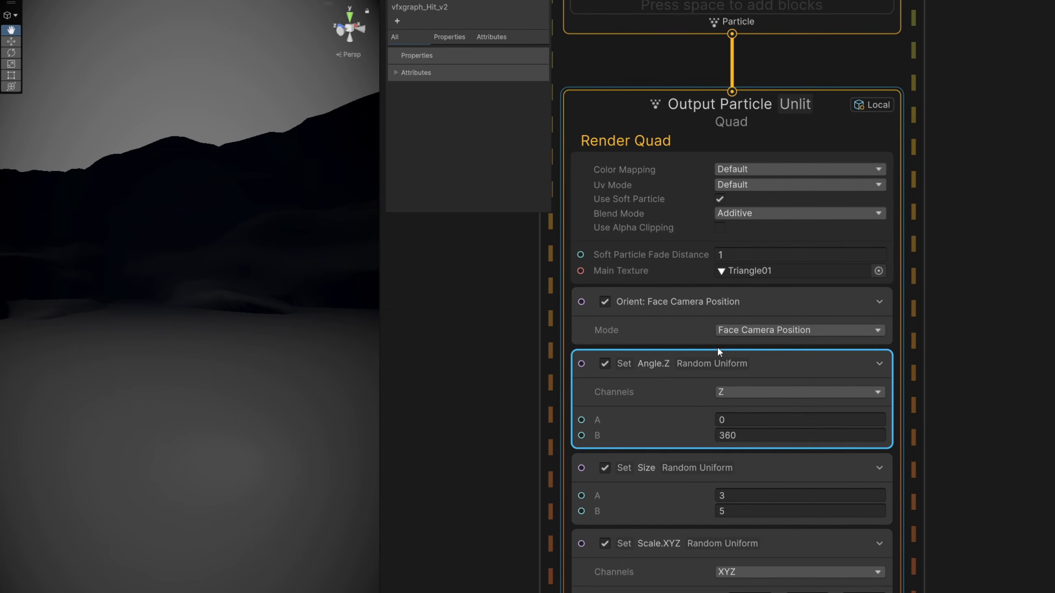
key("space")
type("pivot")
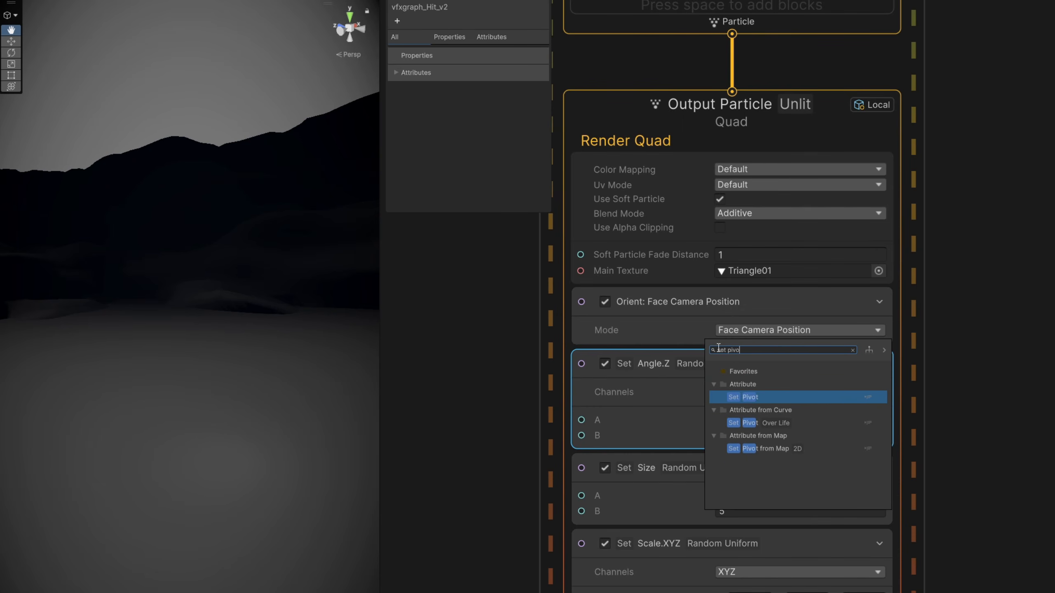
key("Return")
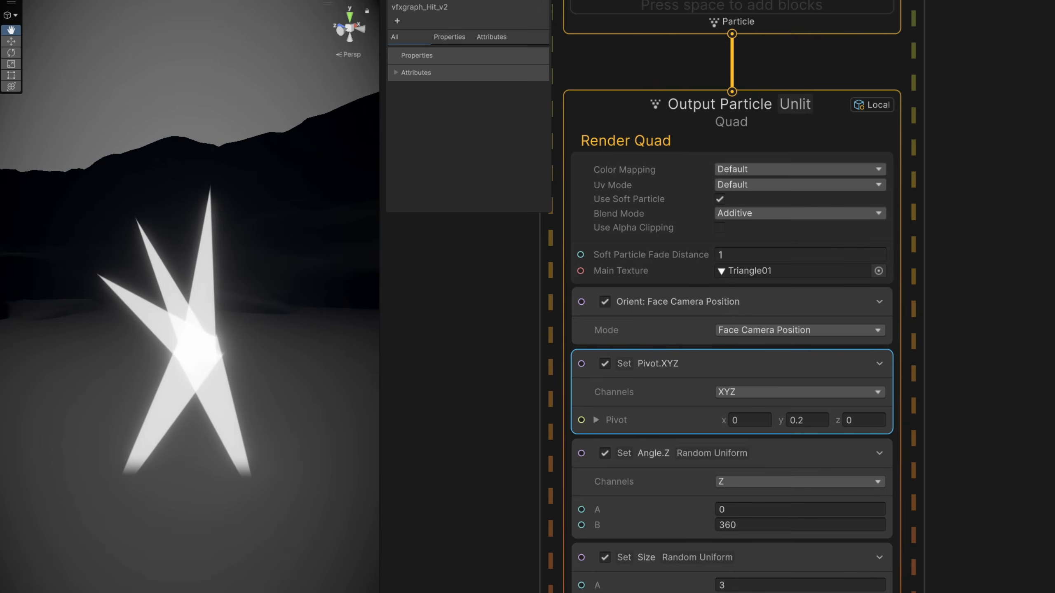
Step: Add a Set Size Over Life block below the Set Scale block
middle_click_drag(915, 547, 925, 196)
left_click(725, 369)
key("space")
type("set size")
key("Down")
key("Down")
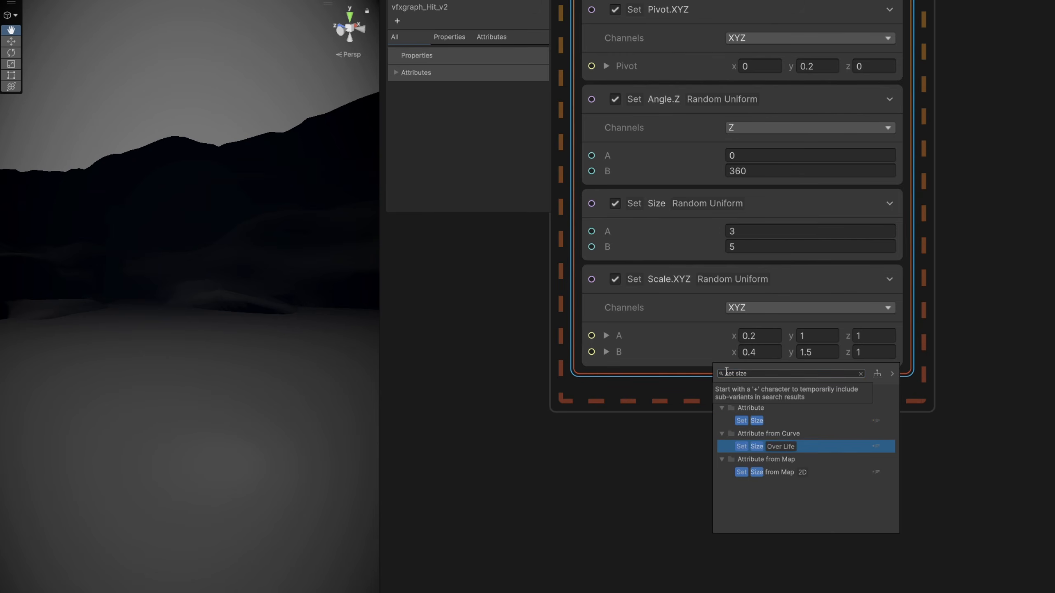
key("Return")
Step: Shape the size-over-life curve to rise from 0 to a peak at time 0.2 and fall to 0 at time 1
left_click(765, 442)
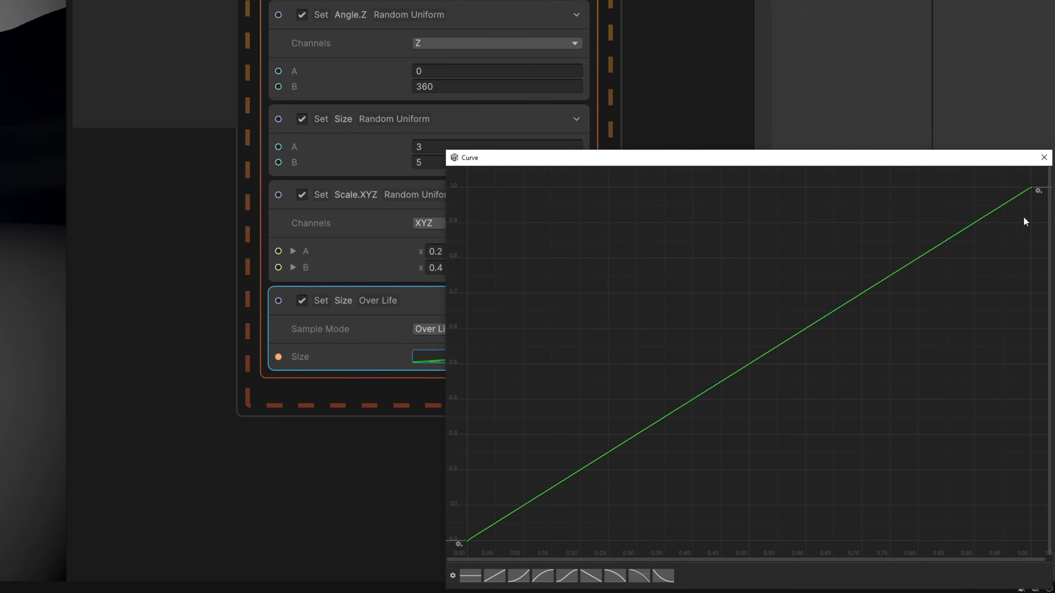
right_click(1031, 188)
left_click(995, 203)
type("0.2")
key("Return")
right_click(949, 188)
left_click(953, 195)
right_click(949, 188)
left_click(958, 207)
type("1")
key("Tab")
type("0")
key("Return")
left_click_drag(602, 174, 609, 181)
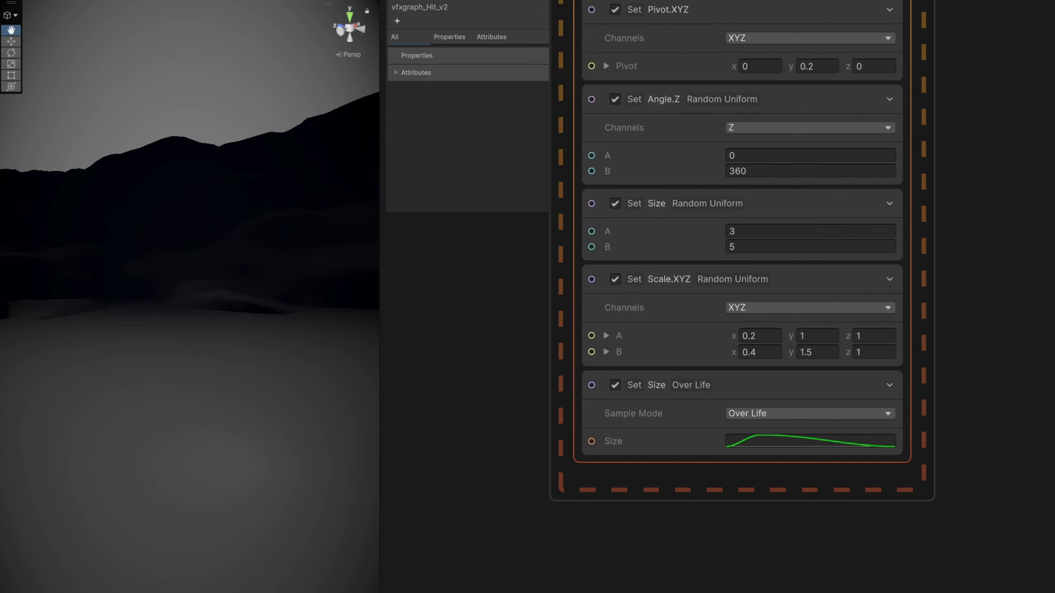
Step: Set the composition of the Size Over Life block to Multiply
left_click(736, 388)
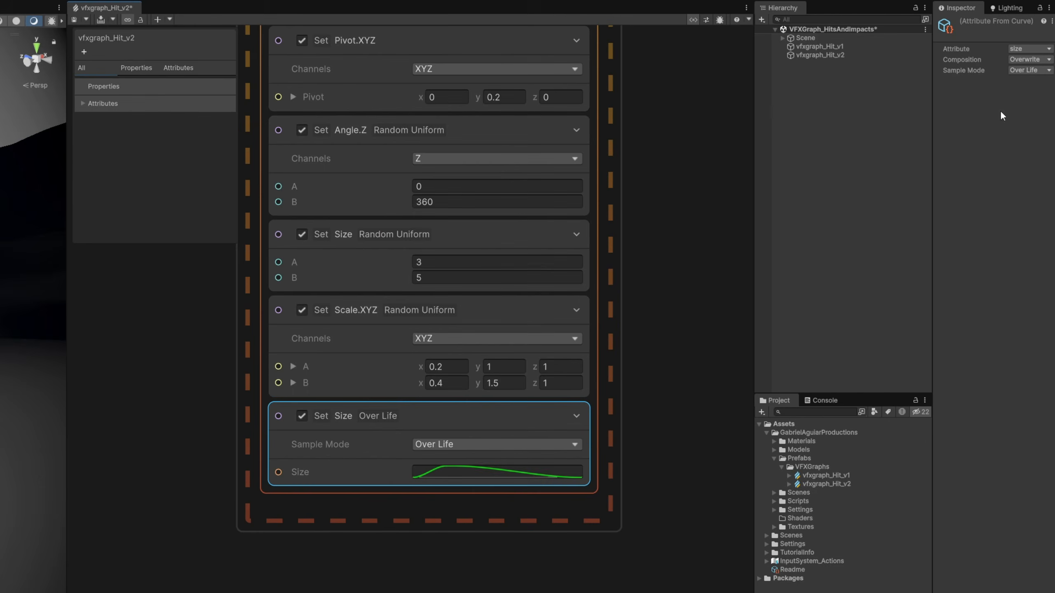
left_click(1013, 59)
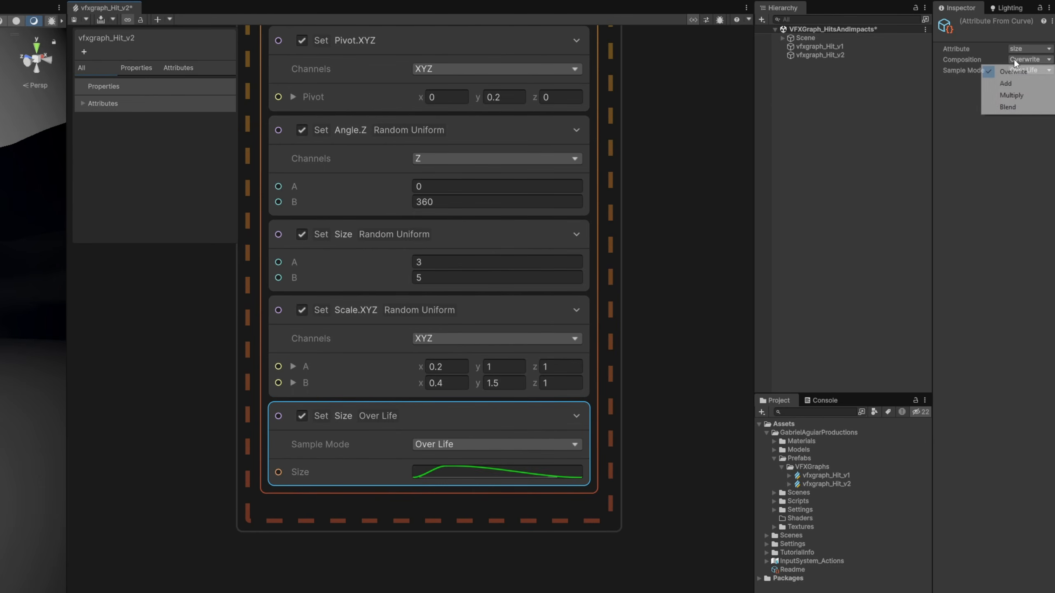
left_click(1012, 95)
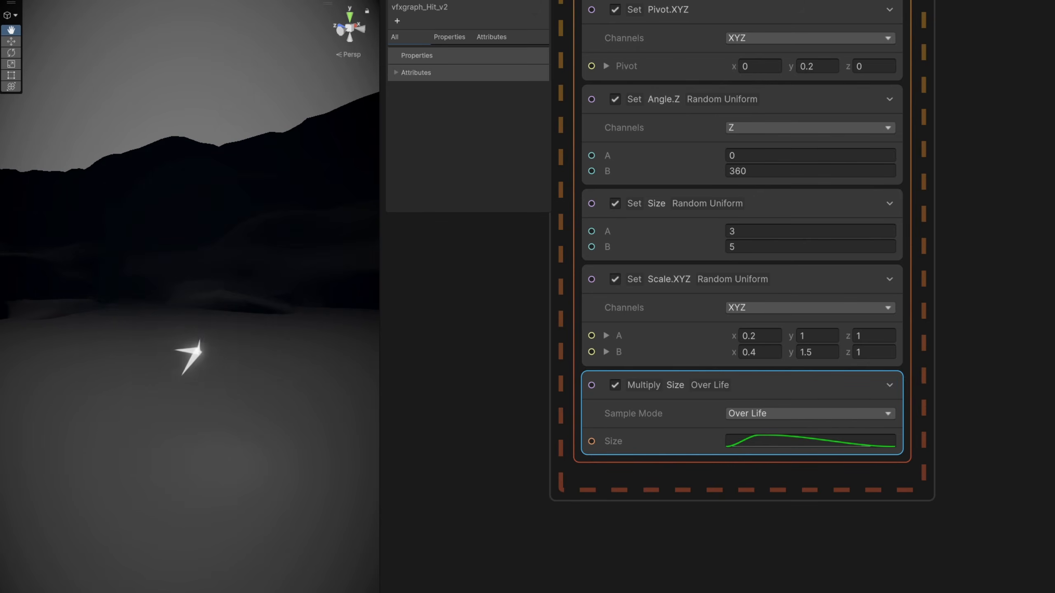
Step: Add a Set Color block below the Multiply Size Over Life block
left_click(658, 460)
key("space")
type("set c")
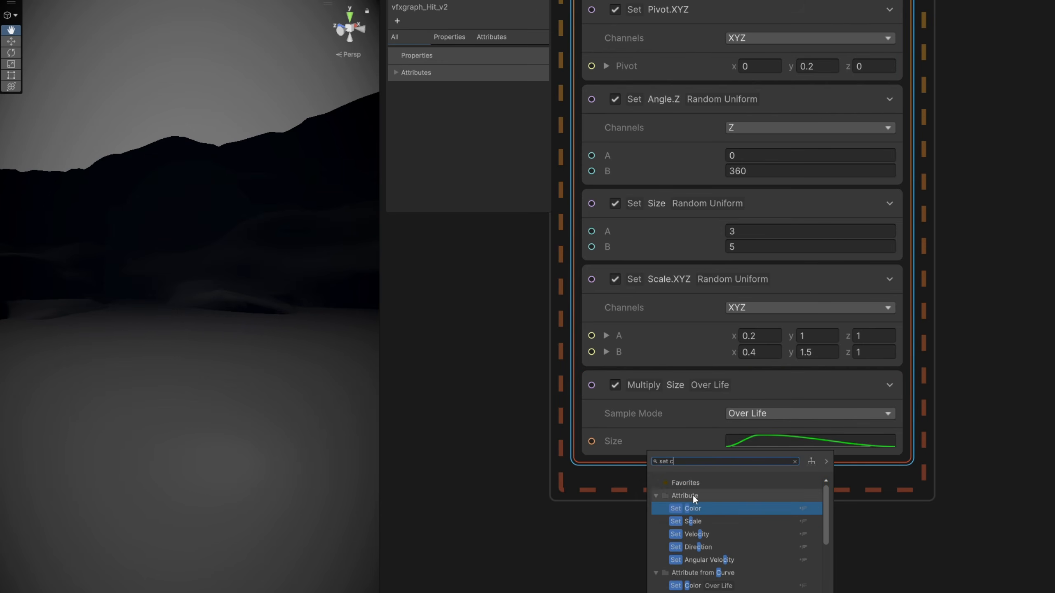
left_click(695, 505)
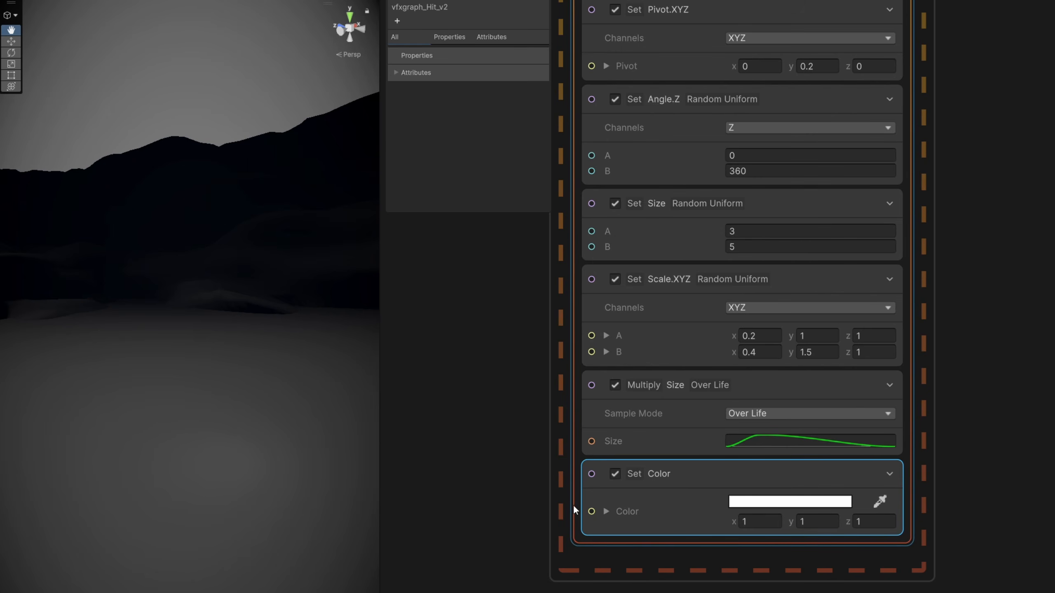
Step: Add a Color property named Color01 to the graph's blackboard
left_click(397, 21)
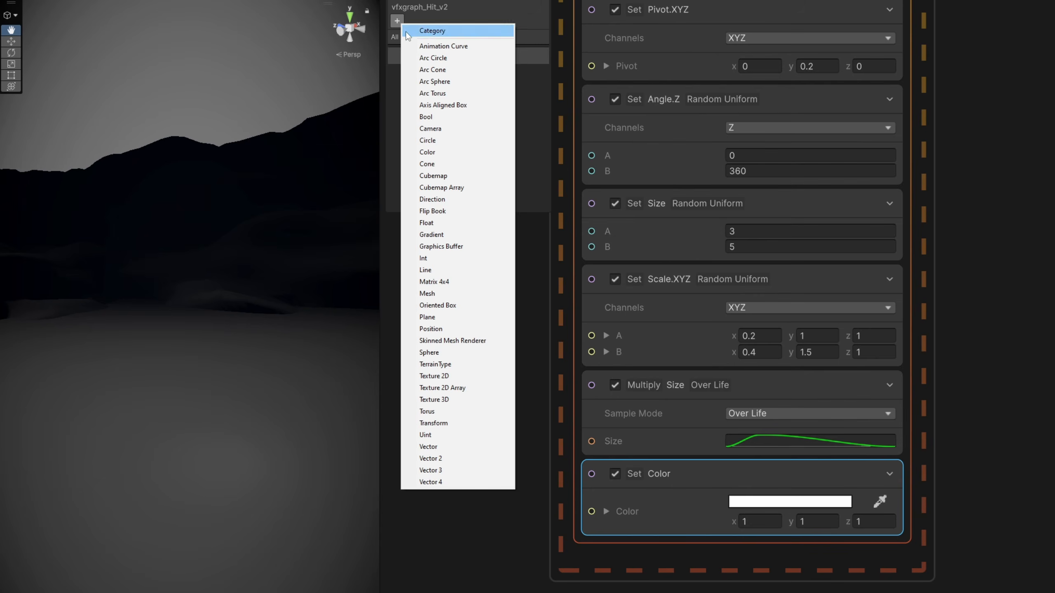
left_click(444, 147)
type("Color01")
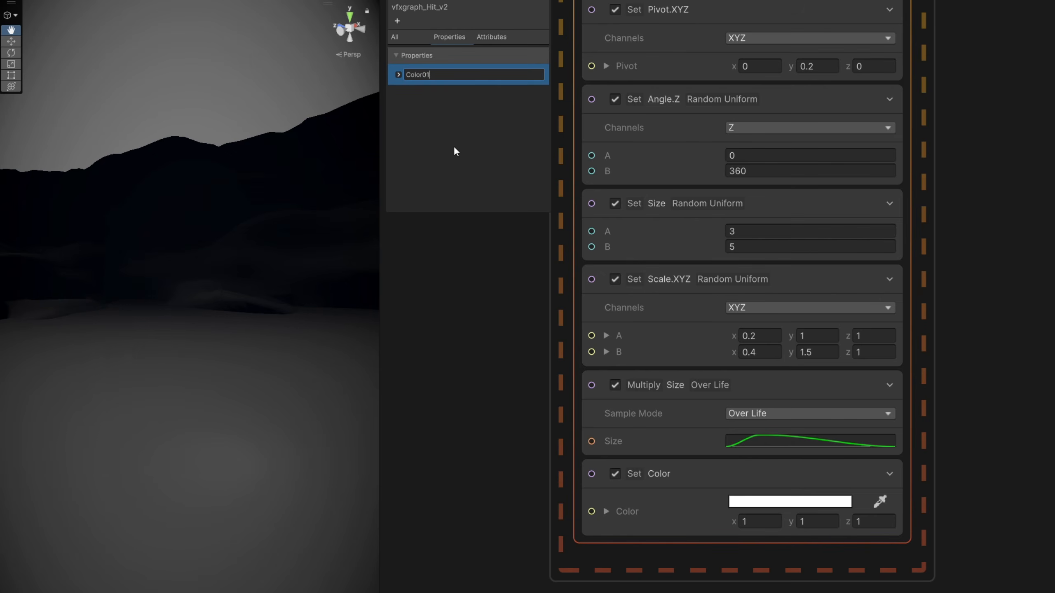
key("Return")
Step: Set Color01 to R 2, G 10, B 40 and connect it to the Set Color block's Color input
left_click(398, 75)
left_click(465, 116)
type("2")
key("Tab")
type("1")
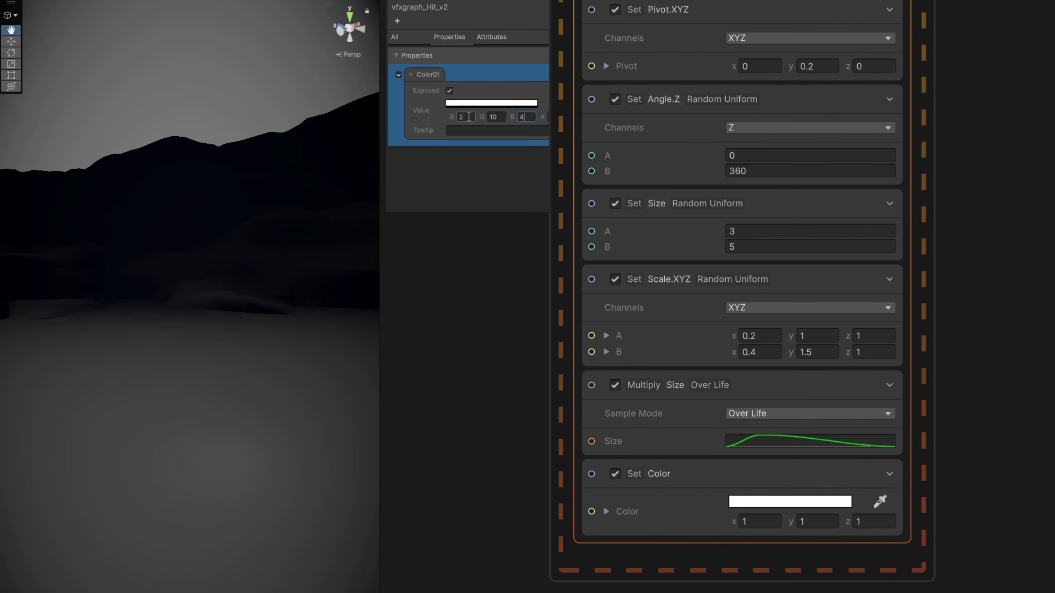
left_click(398, 75)
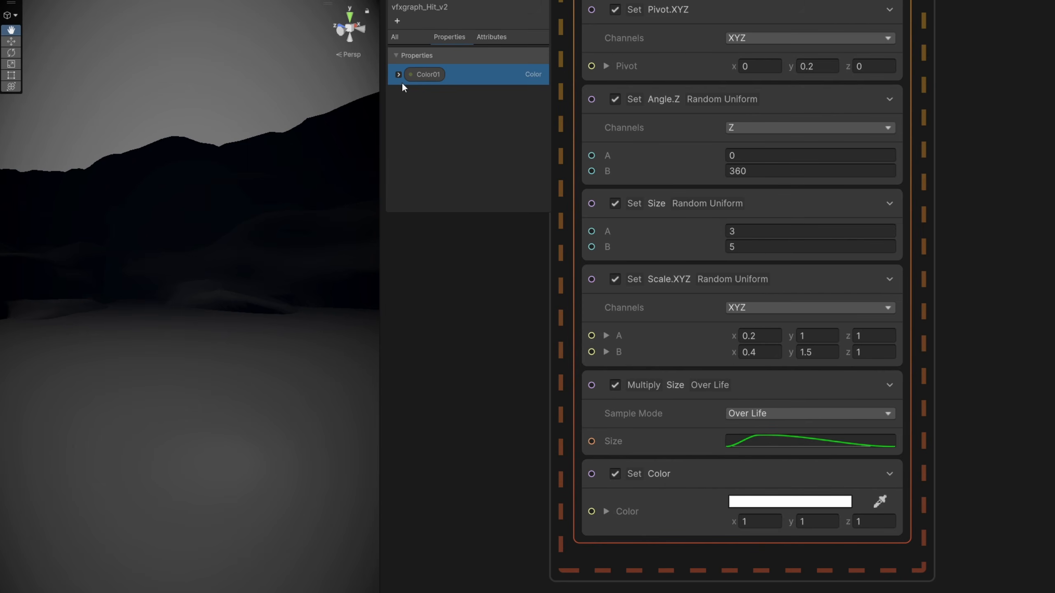
left_click_drag(442, 129, 592, 512)
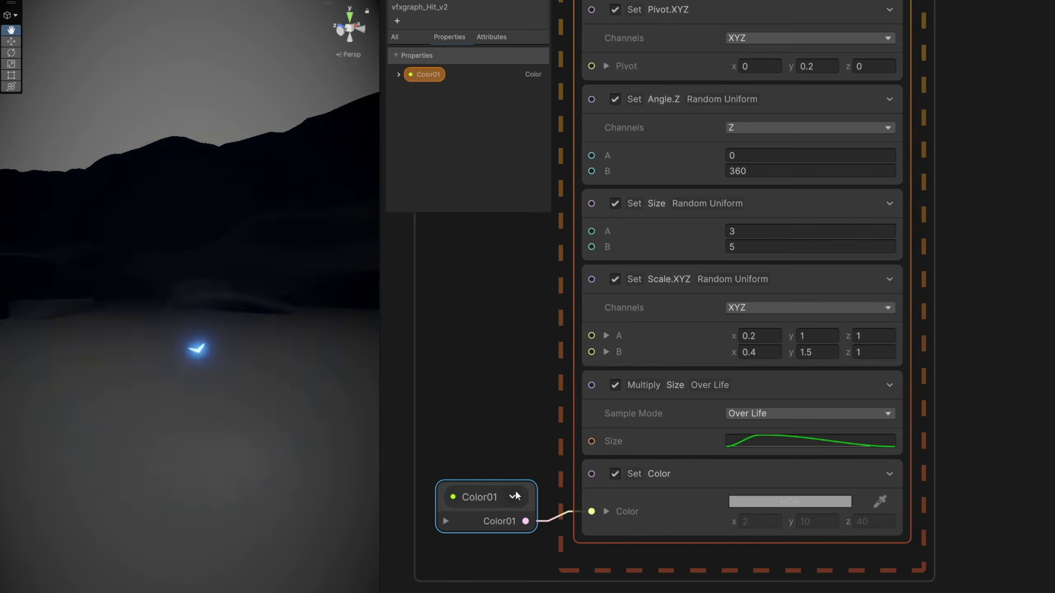
left_click_drag(494, 485, 499, 475)
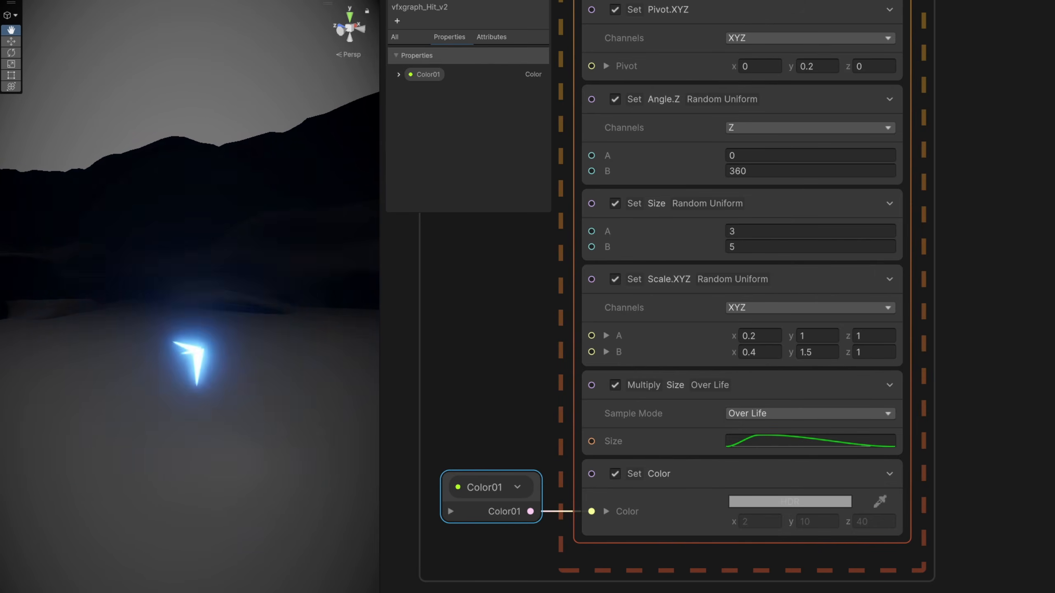
Step: Duplicate the whole Triangles system and place the copy beside the original
scroll(855, 159, "down", 3)
scroll(856, 159, "down", 1)
middle_click_drag(895, 135, 810, 489)
left_click(689, 46)
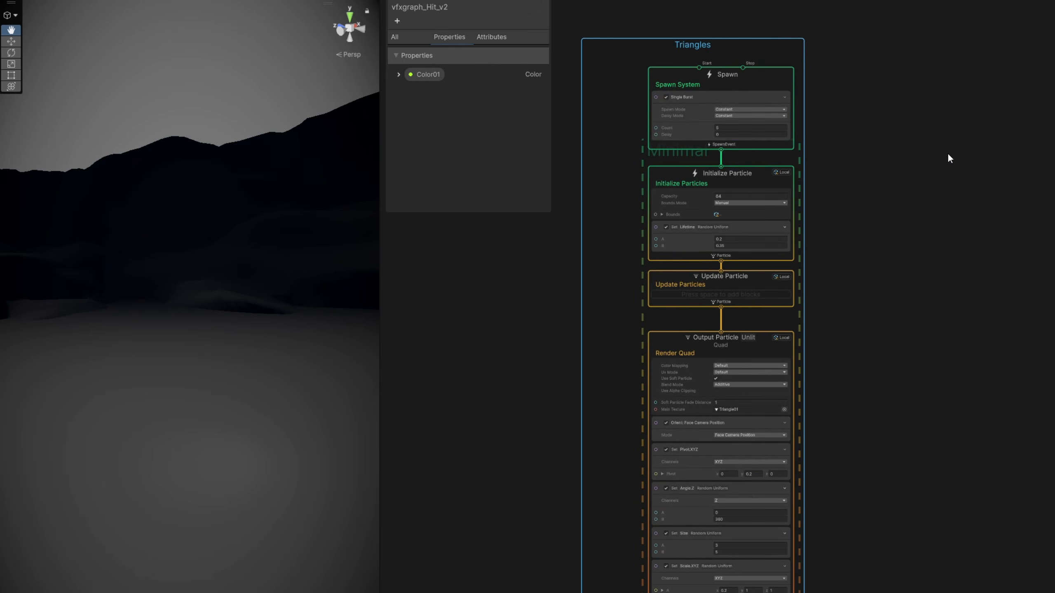
key("ctrl+d")
middle_click_drag(971, 115, 722, 153)
left_click_drag(834, 207, 794, 79)
Step: Rename the duplicated system's group to Particles
double_click(791, 78)
scroll(785, 70, "up", 3)
type("Particles")
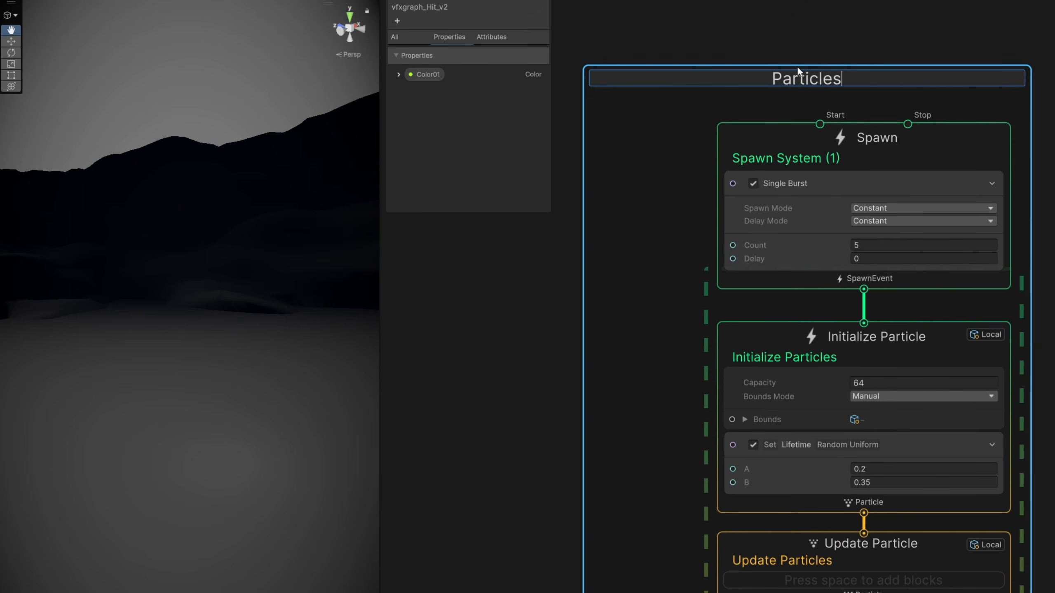
key("Return")
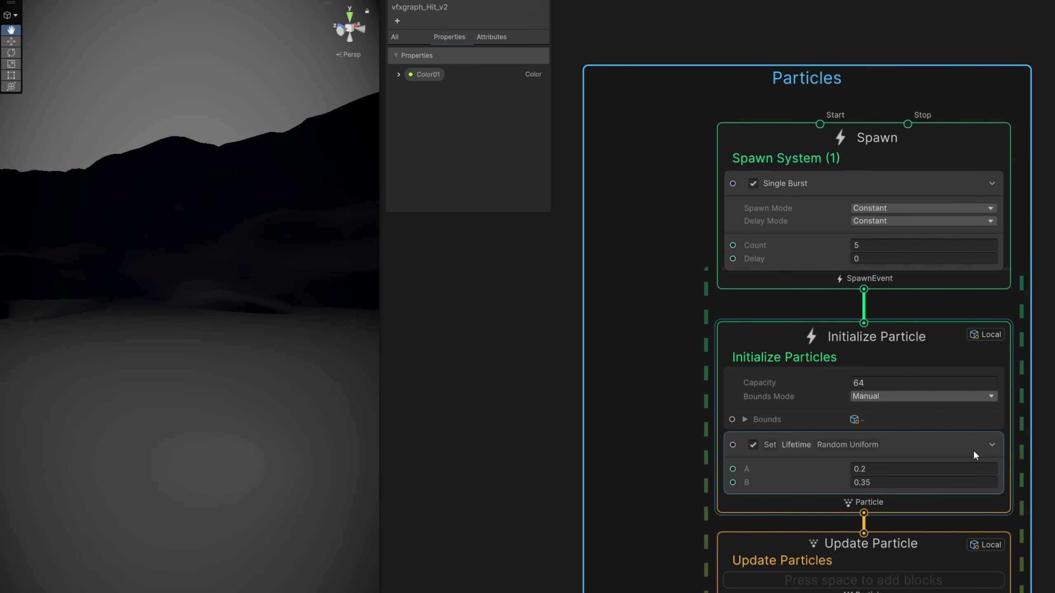
Step: Set the maximum random lifetime (B) of the Particles system to 1
middle_click_drag(976, 460, 853, 256)
left_click(791, 260)
key("Tab")
type("1")
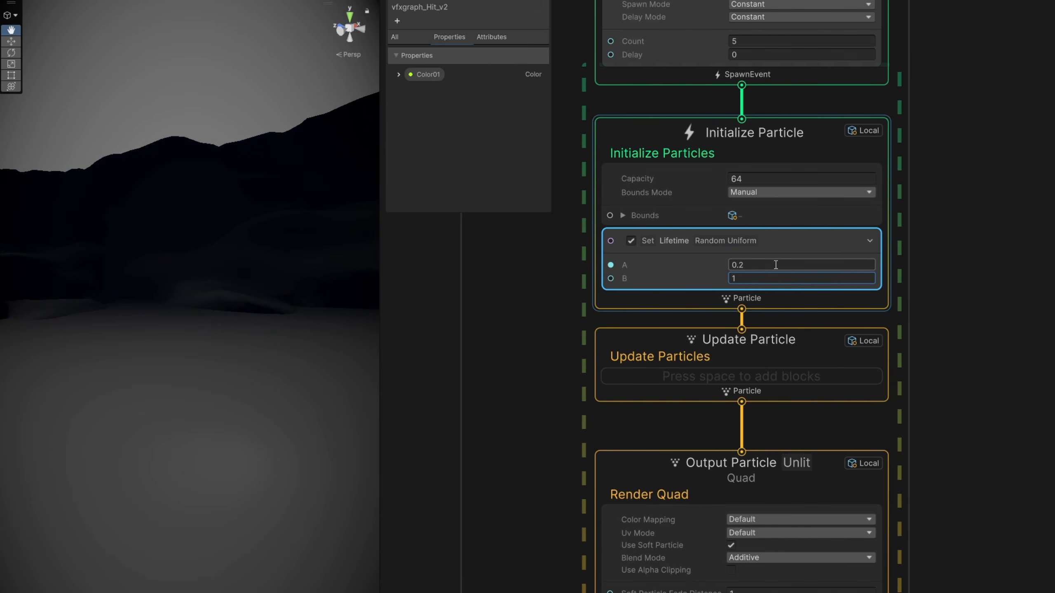
Step: Add a Set Position Shape Sphere block to the Initialize Particle context of the Particles system
left_click(749, 295)
key("space")
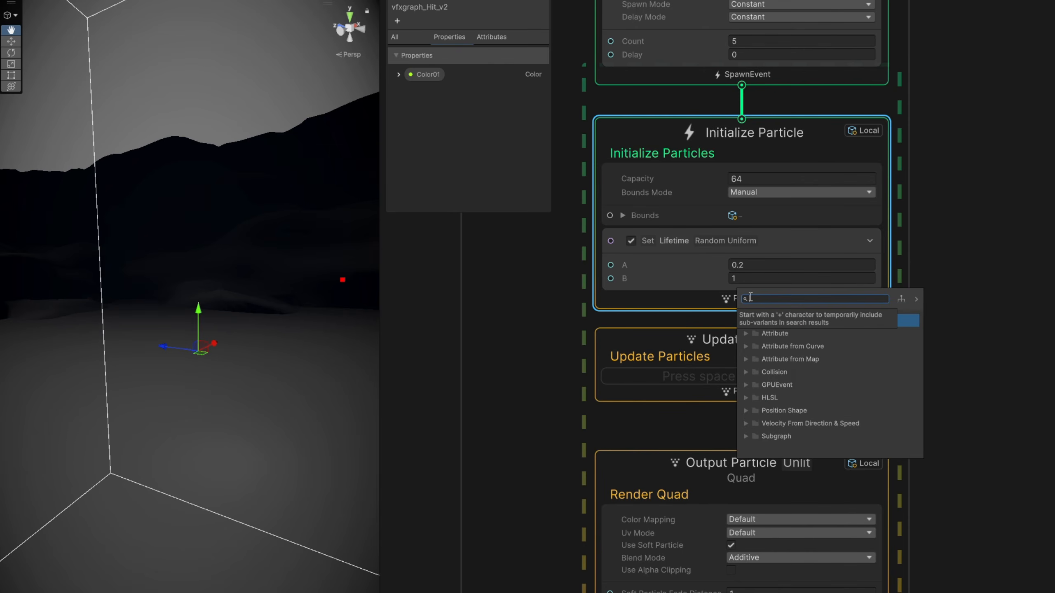
type("set")
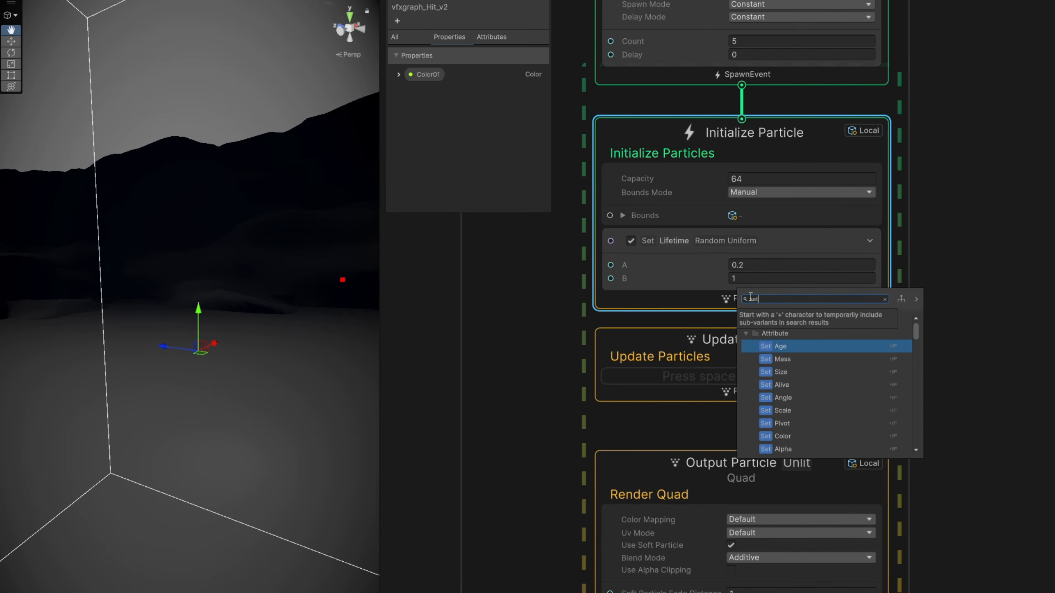
type(" shape")
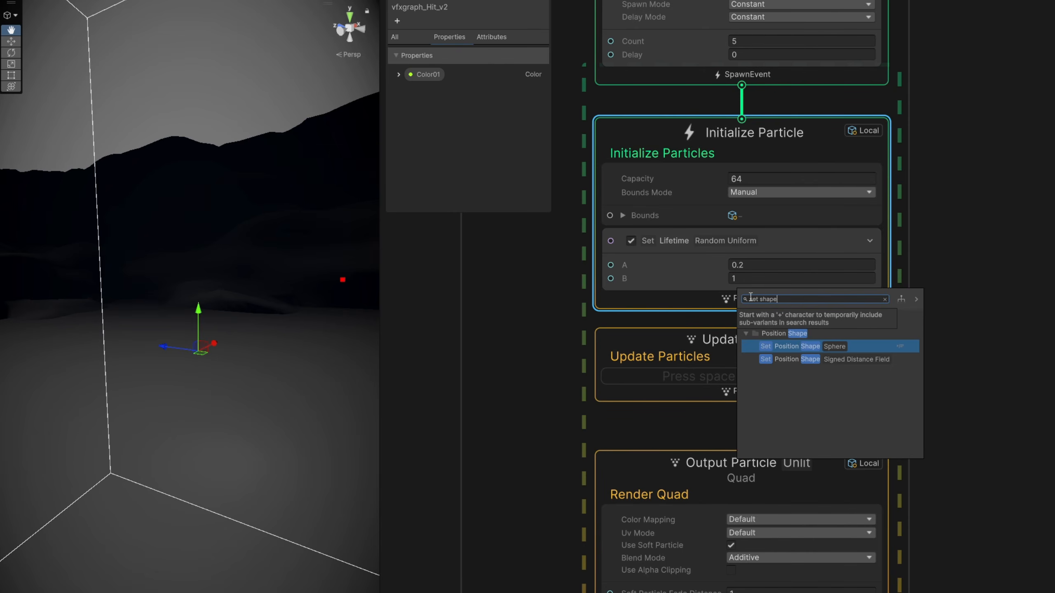
key("Return")
Step: Set the radius of the position shape's arc sphere to 0.1
left_click(623, 380)
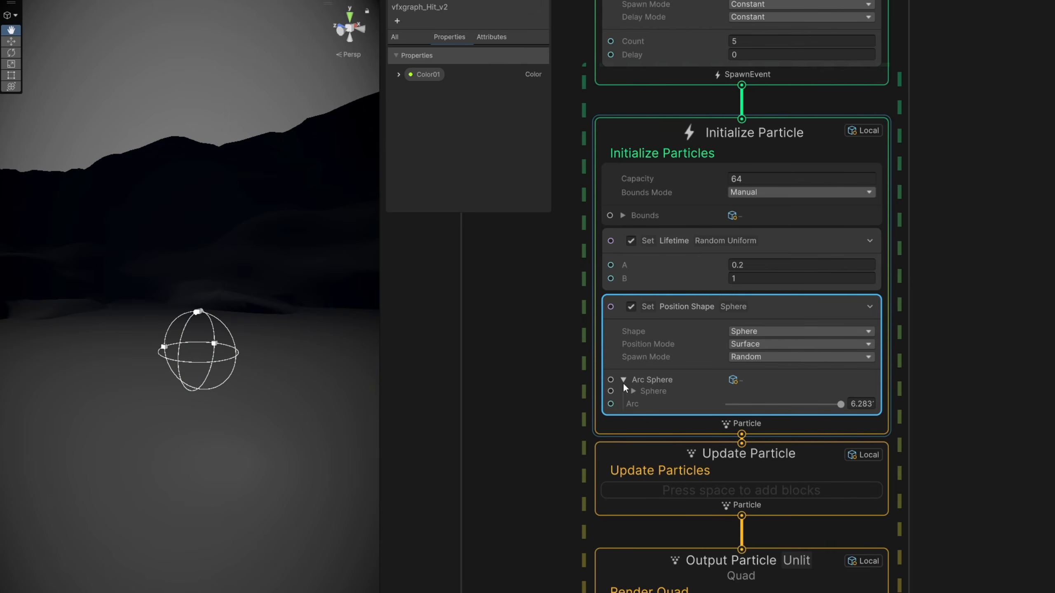
left_click(632, 391)
left_click(790, 414)
type(".1")
key("Return")
Step: Add a Set Velocity from Direction & Speed (Spherical) block below the Set Position Shape block
key("space")
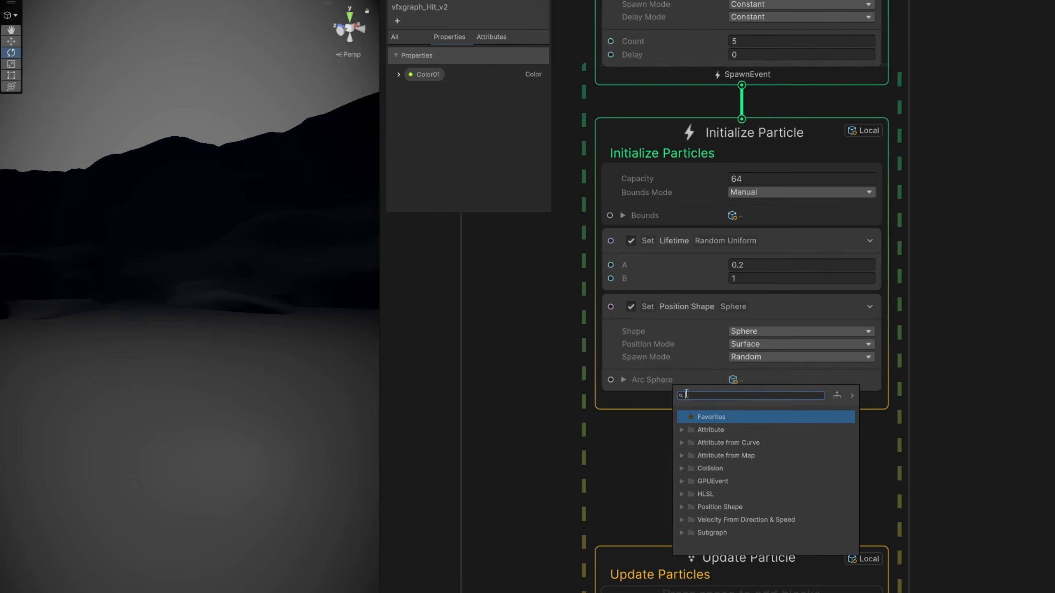
type("spheri")
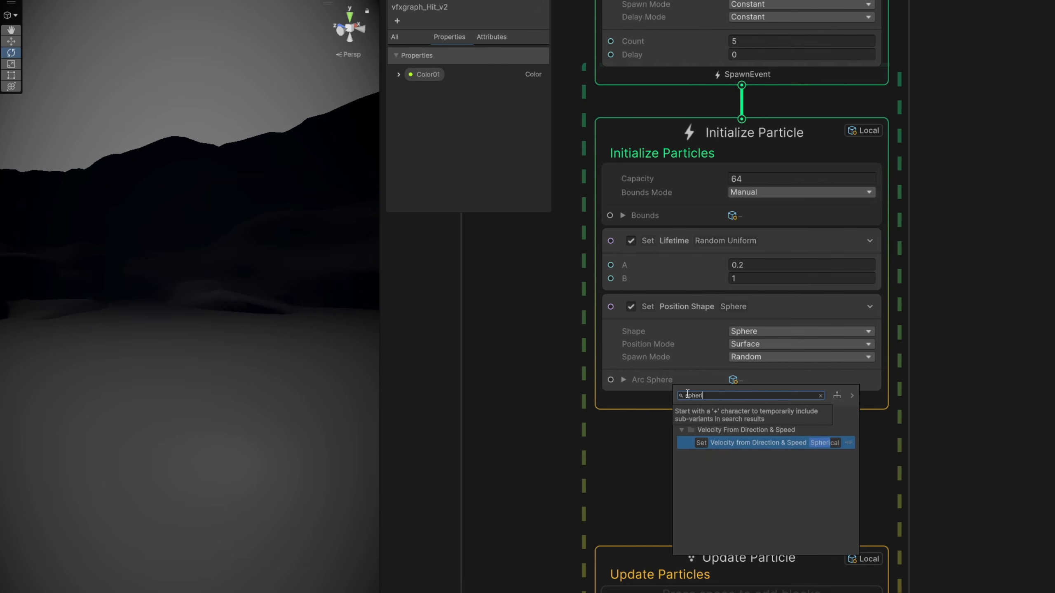
key("Return")
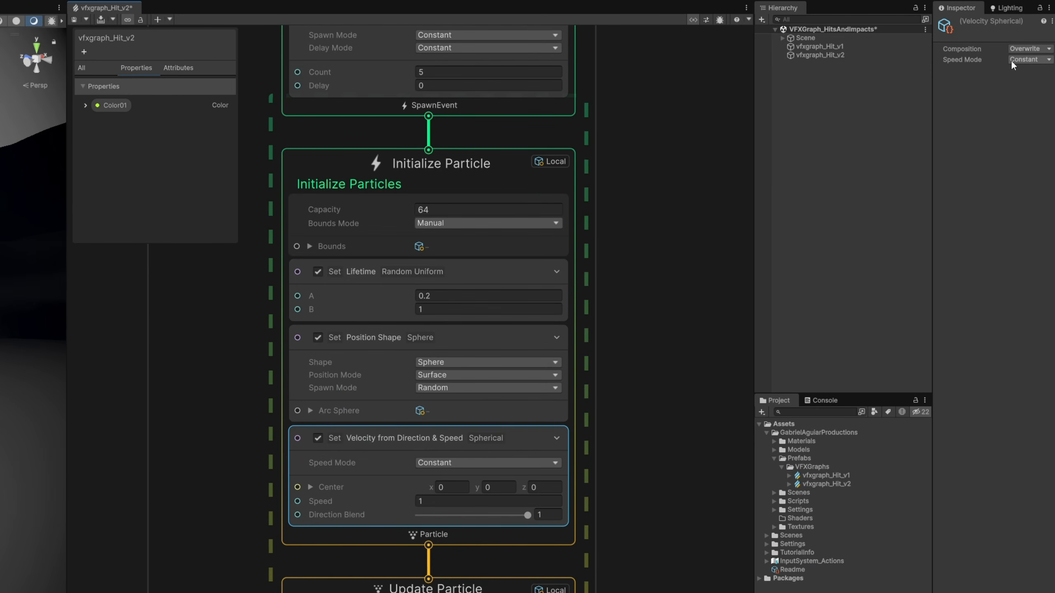
Step: Switch the spherical velocity block's speed mode to Random with a minimum speed of 0.1 and a maximum of 3
left_click(1013, 83)
left_click(432, 501)
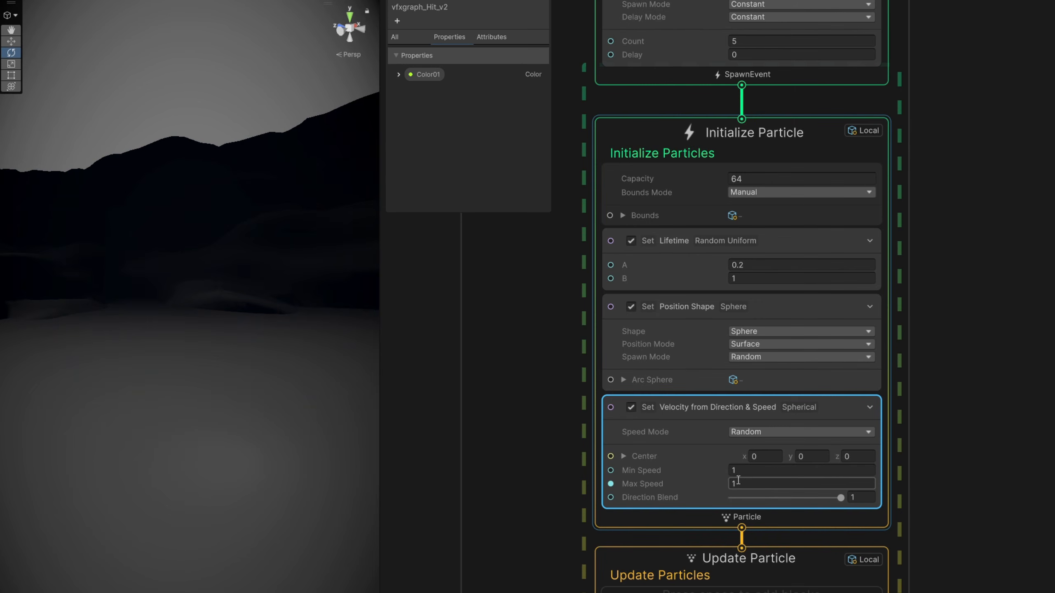
type("0.1")
key("Tab")
type("3")
Step: Set the Single Burst count of the Particles system to 30
middle_click_drag(892, 81, 892, 263)
left_click(760, 224)
type("30")
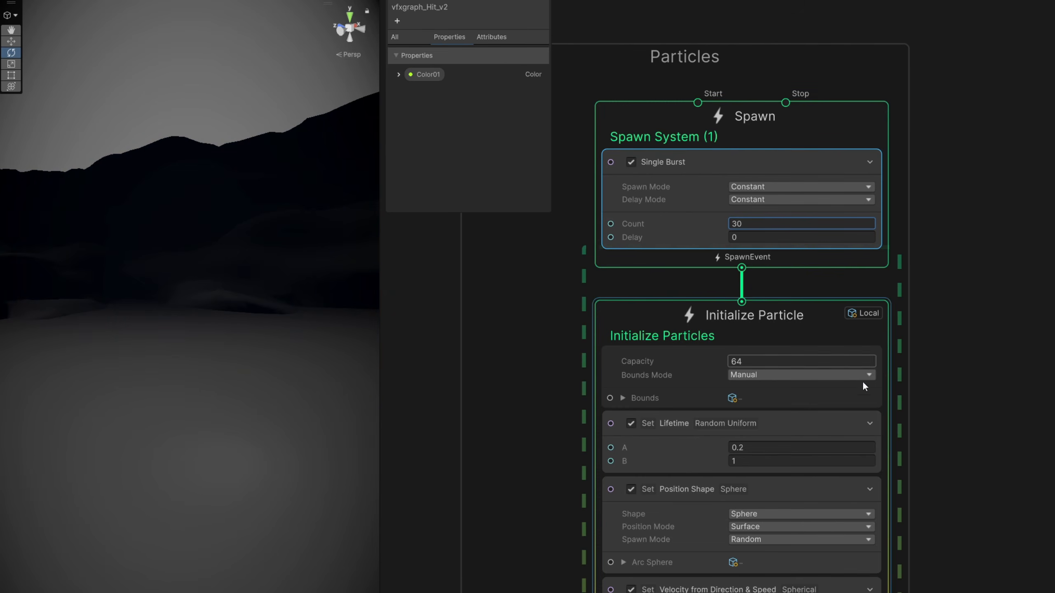
Step: Delete the Set Pivot, Set Angle and Set Scale blocks from the Particles system's Output Particle context
middle_click_drag(901, 484, 896, 245)
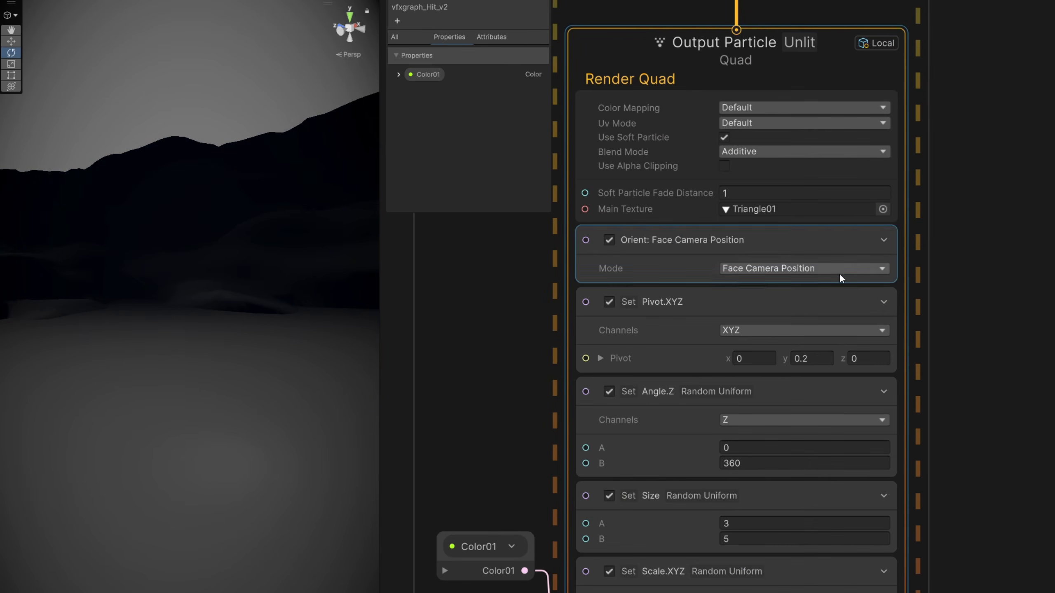
left_click(723, 307)
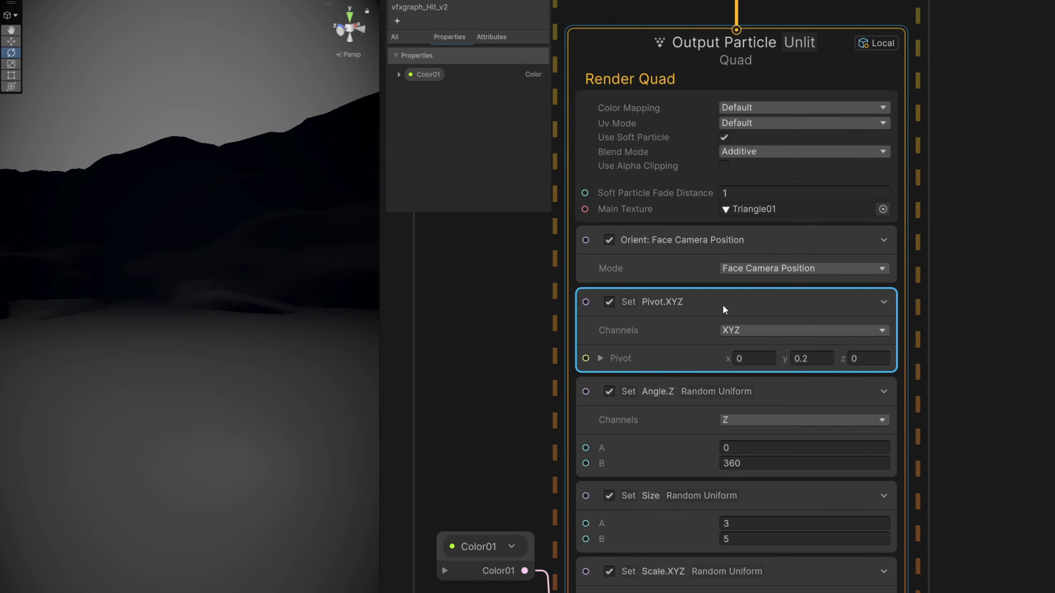
key("Delete")
left_click(671, 304)
key("Delete")
left_click(666, 378)
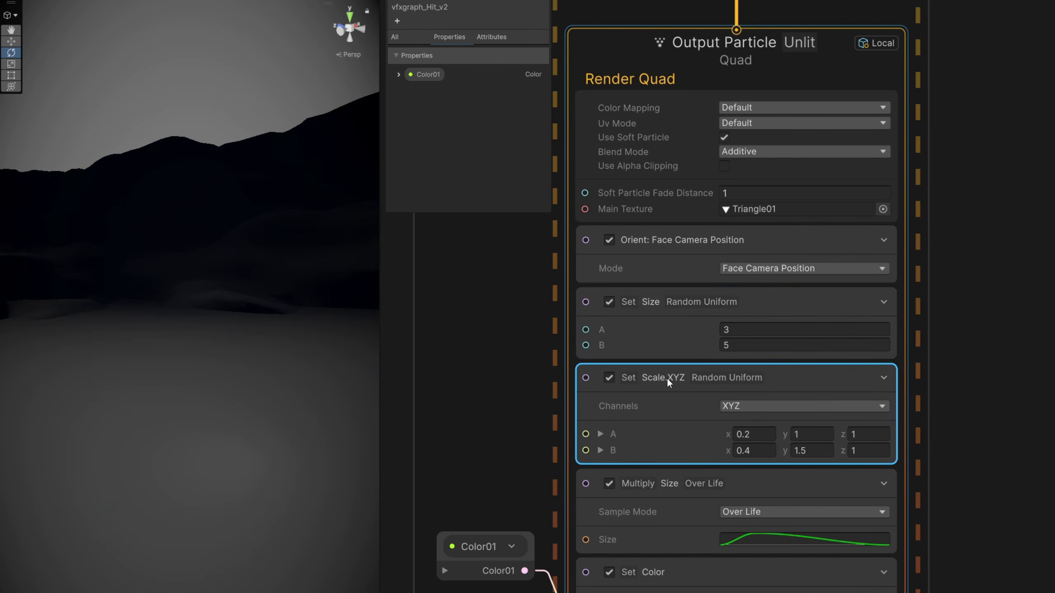
key("Delete")
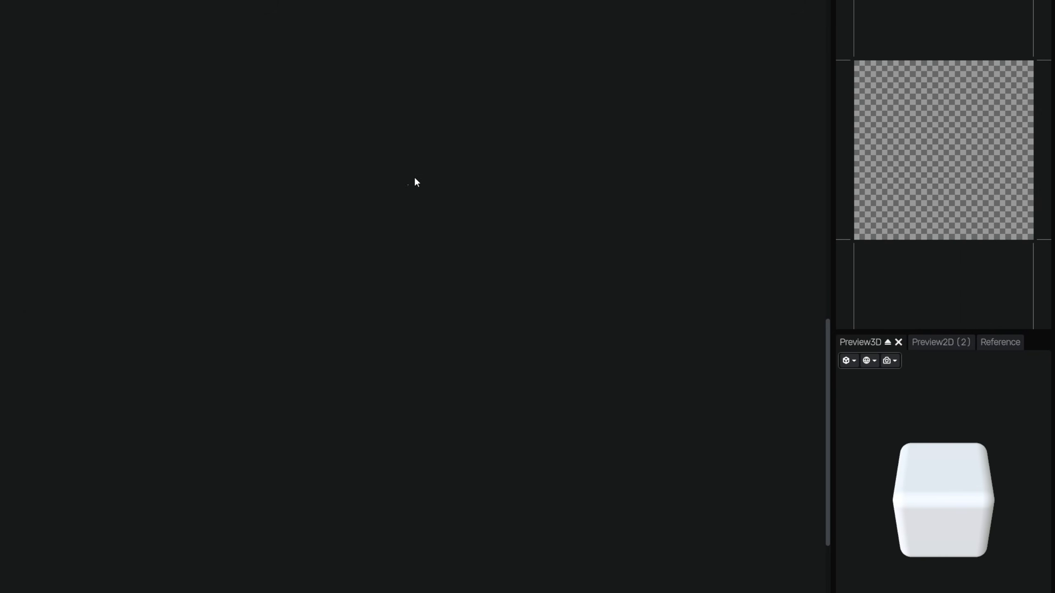
Step: In Material Maker, add a Shape node set to Circle with radius 0.8 and edge width 0.7
right_click(415, 177)
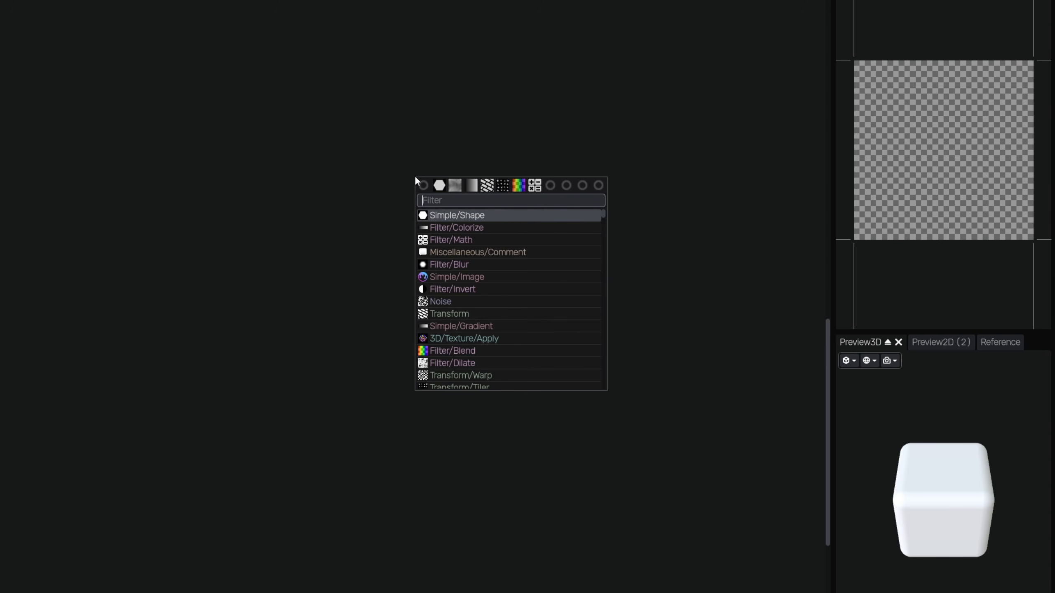
left_click(450, 213)
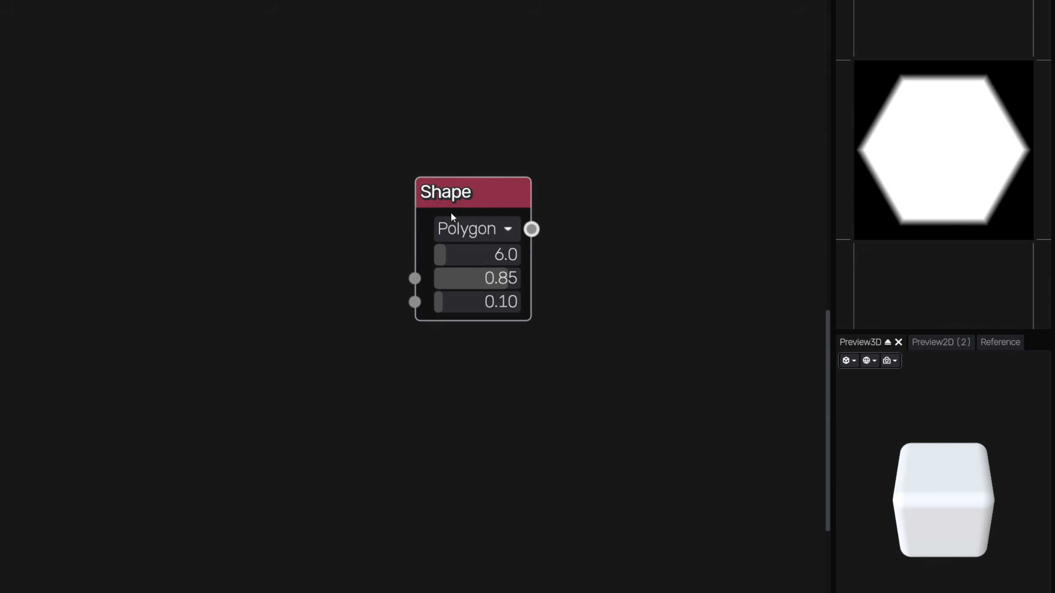
left_click(501, 235)
left_click(489, 266)
left_click_drag(498, 277, 486, 282)
left_click(490, 280)
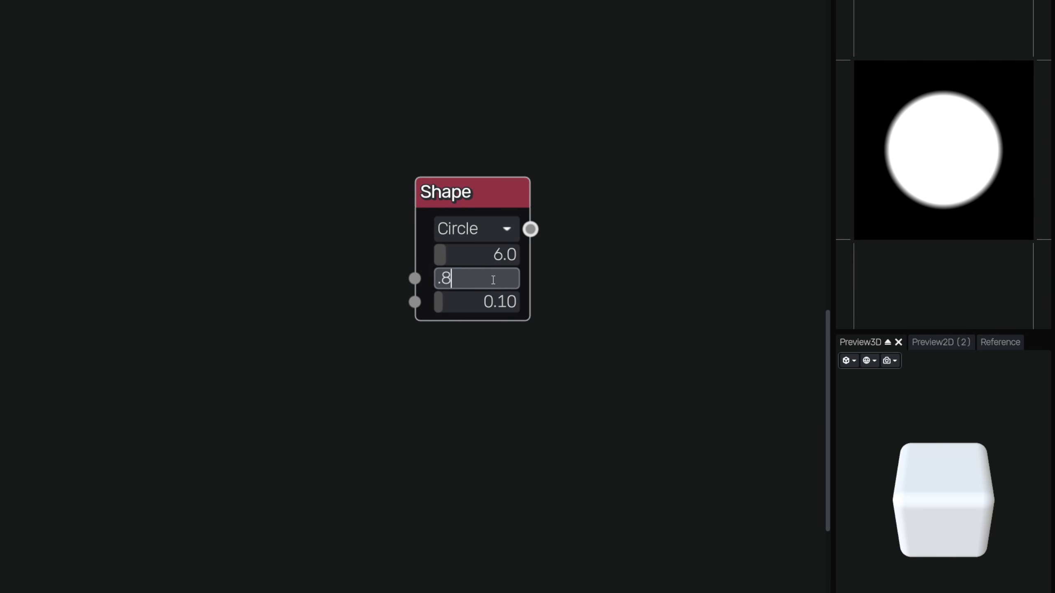
type(".8")
key("Return")
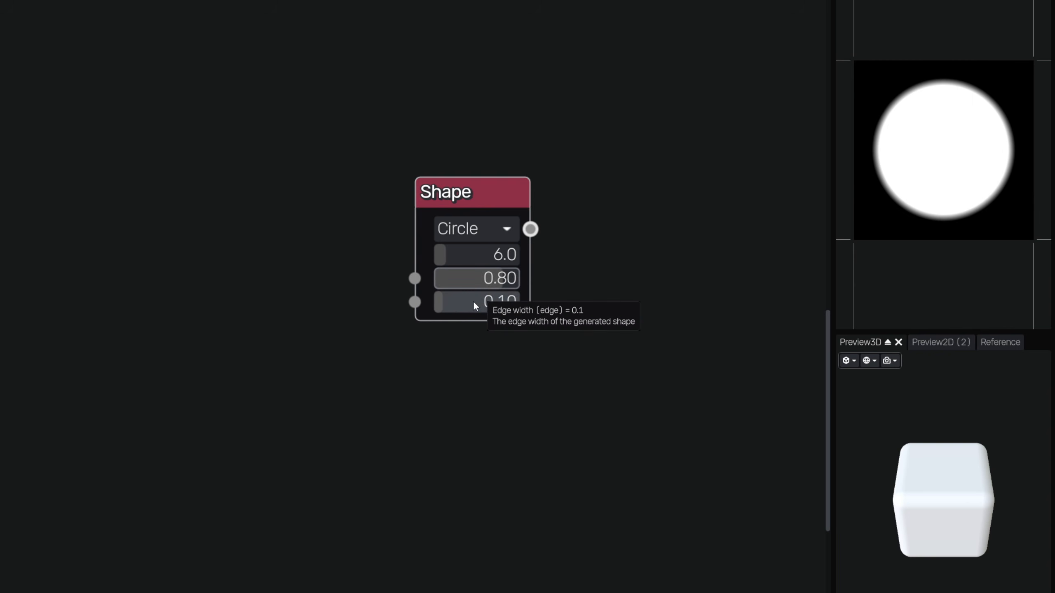
left_click_drag(473, 301, 524, 302)
Step: Add a Gaussian Blur node fed by the Shape output and set its grid size to 1024×1024
left_click_drag(530, 230, 612, 221)
type("ga")
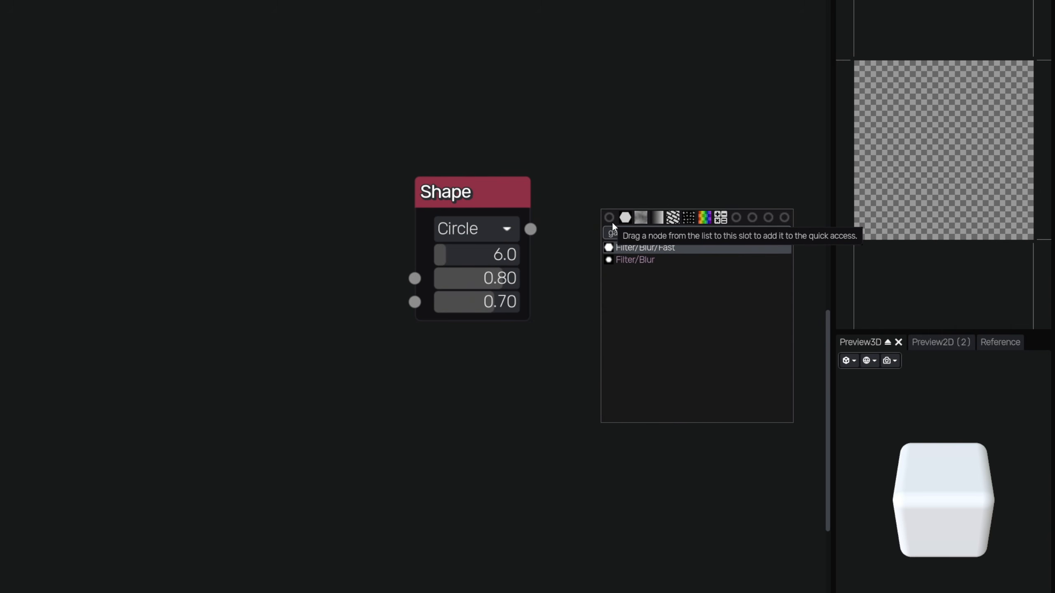
key("Down")
key("Return")
left_click(700, 230)
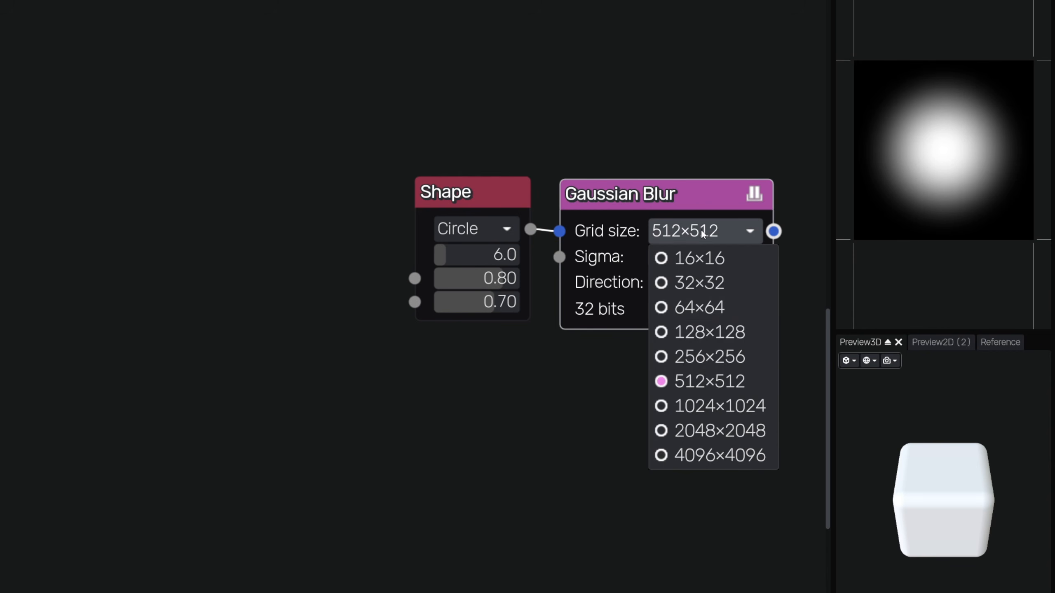
left_click(714, 407)
Step: Add a Colorize node connected to the Gaussian Blur output
middle_click_drag(578, 148, 281, 110)
left_click_drag(541, 192, 542, 192)
type("colo")
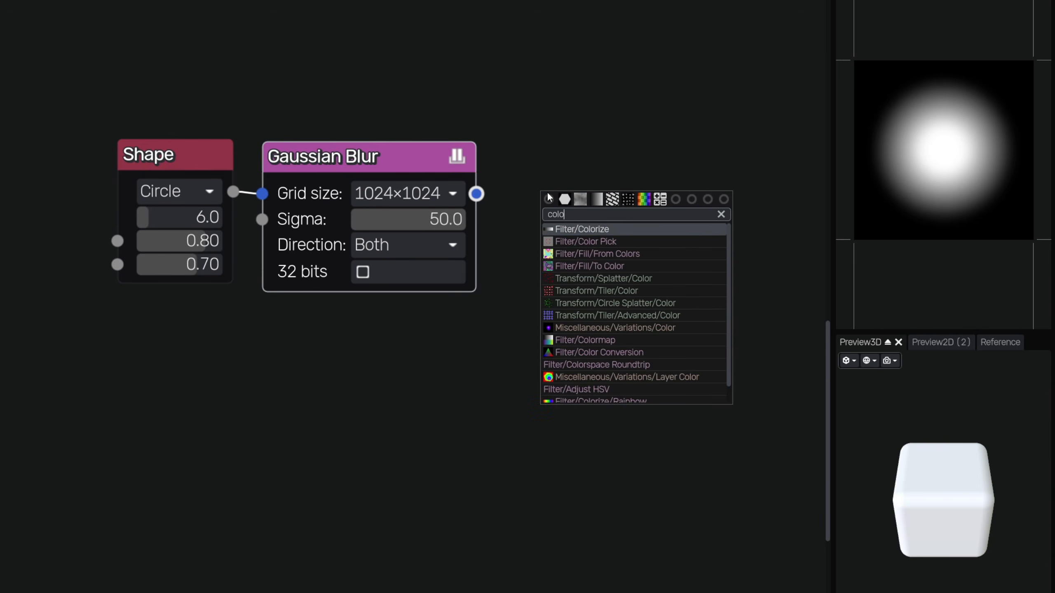
key("Return")
Step: Set the black gradient stop's alpha to 0 in the Colorize node and align the node beside Gaussian Blur
double_click(564, 228)
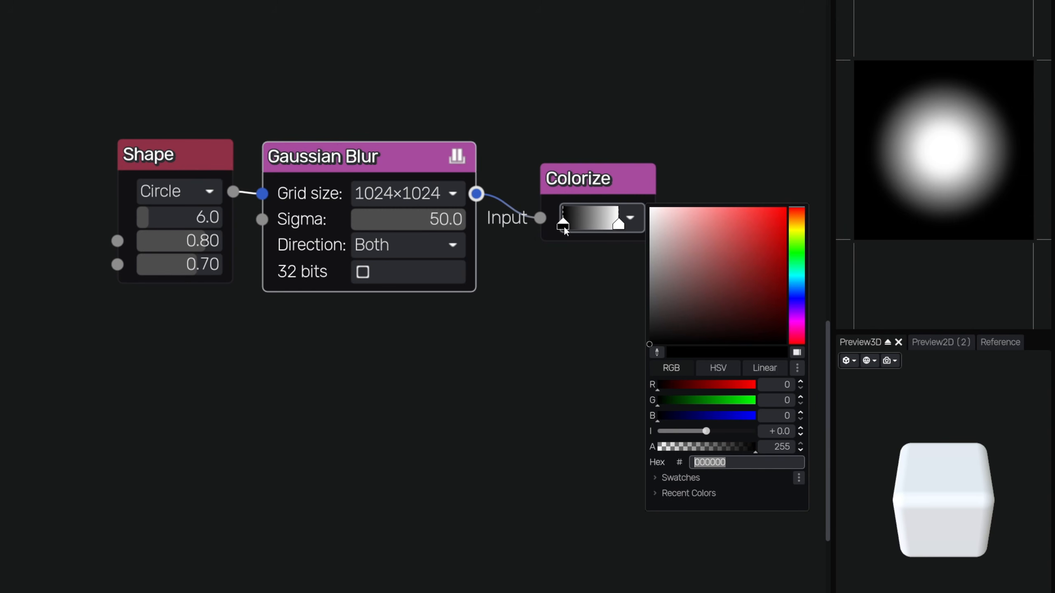
left_click_drag(726, 442, 648, 447)
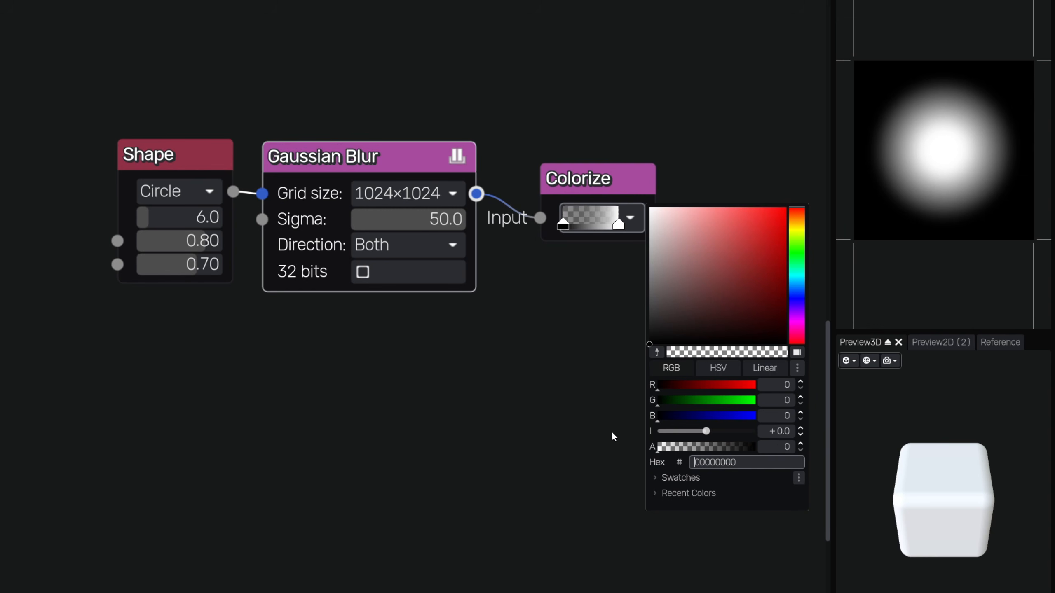
left_click(564, 231)
left_click_drag(600, 181, 577, 159)
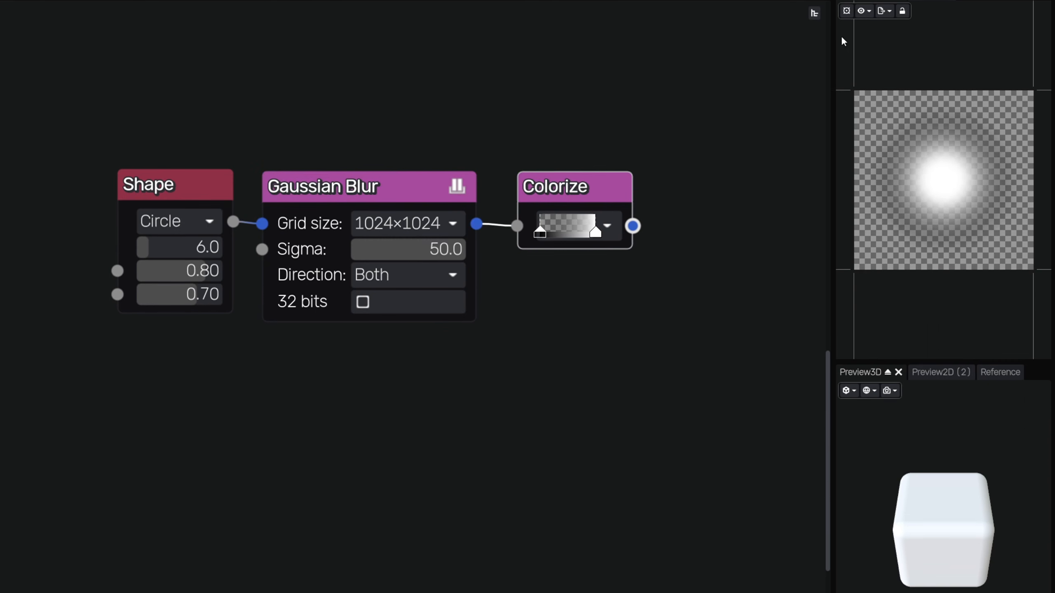
Step: Export the Colorize result from the 2D preview as the texture Beam01
left_click(883, 23)
left_click_drag(915, 56, 862, 57)
type("Beam")
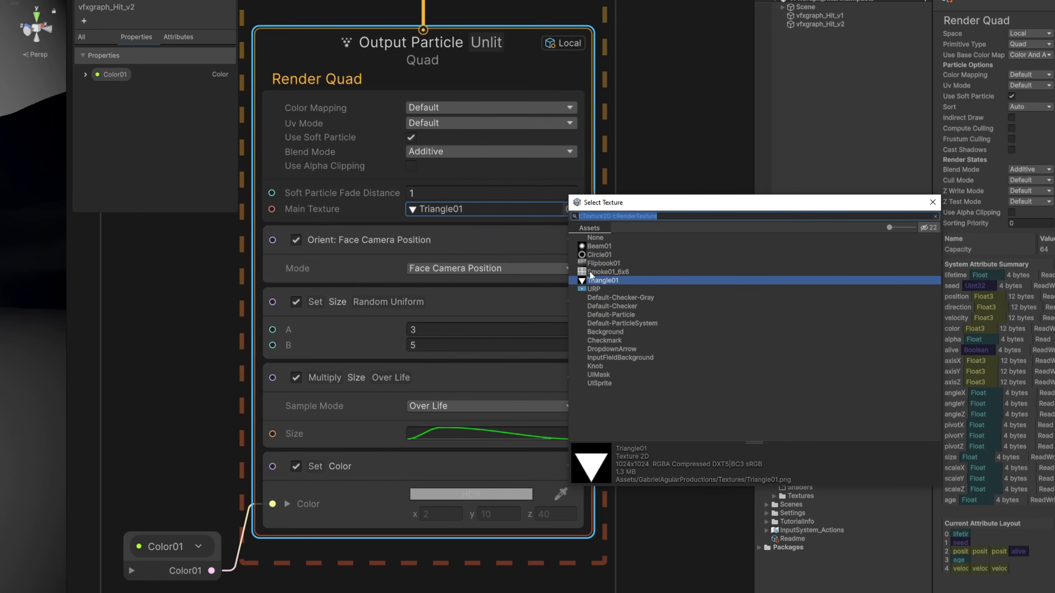
Step: In Unity, assign Beam01 as the Main Texture of the Particles system's Output Particle context
double_click(598, 246)
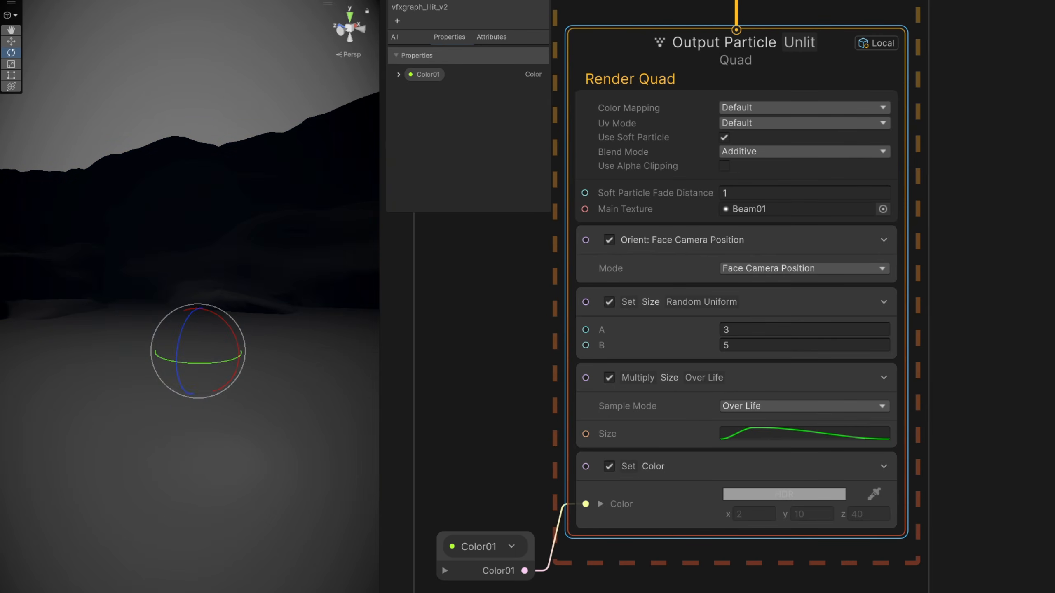
Step: Move the Color01 node up beside the Set Color input and set the Set Size random range to 0.1–0.5
left_click_drag(502, 547, 498, 489)
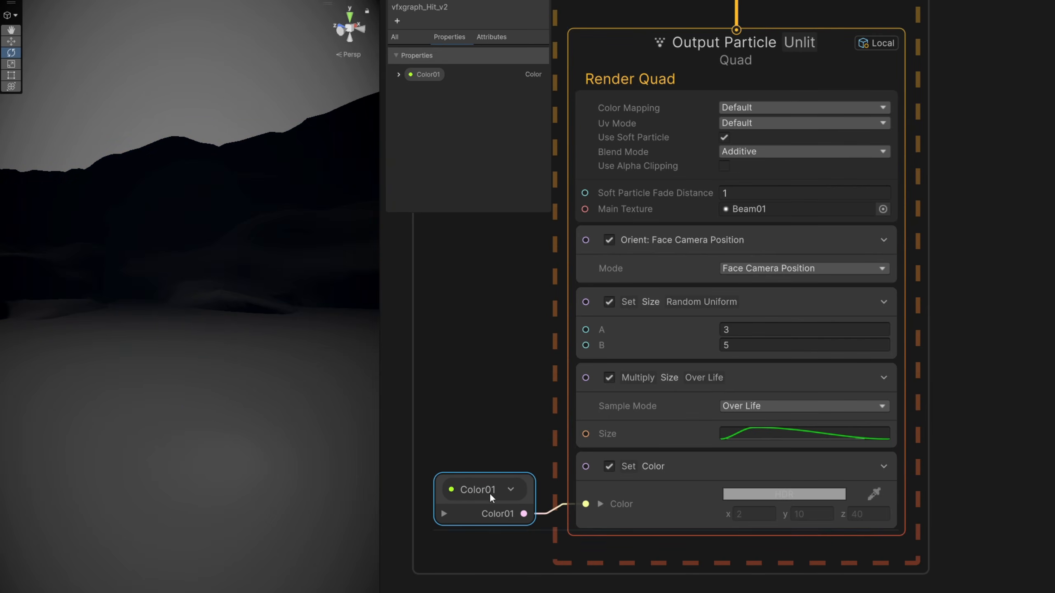
left_click(748, 329)
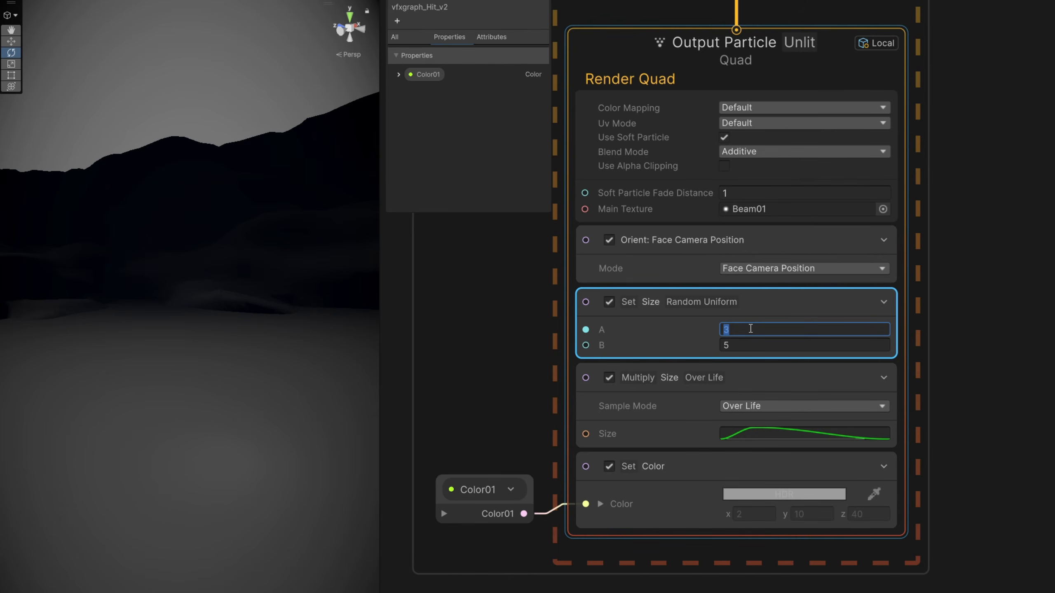
type(".1")
key("Tab")
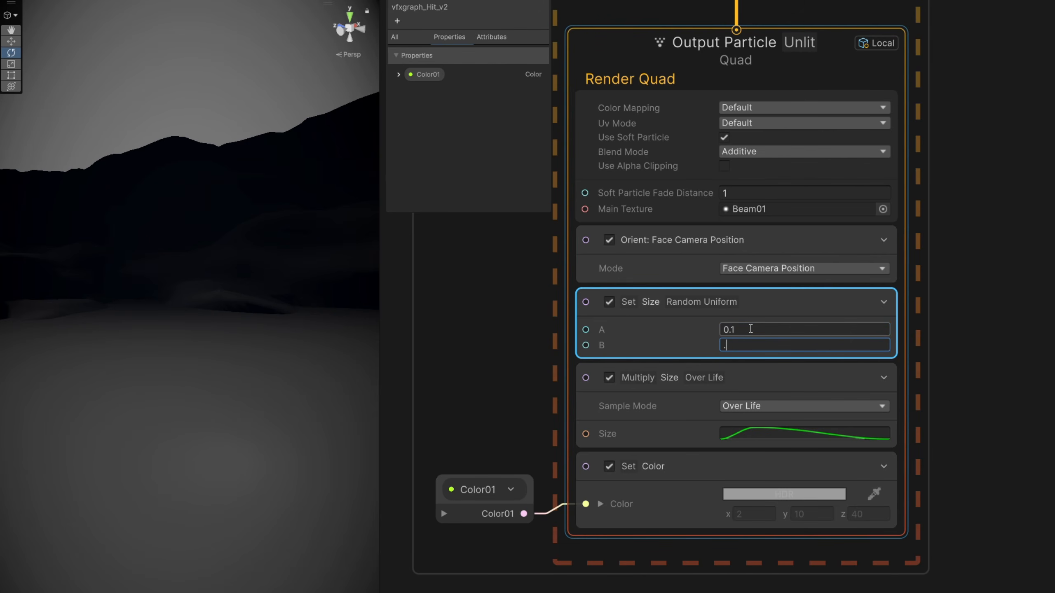
Step: Change the Multiply Size over Life curve to a straight line descending over the particle's life
left_click(778, 433)
left_click(588, 577)
left_click(1043, 158)
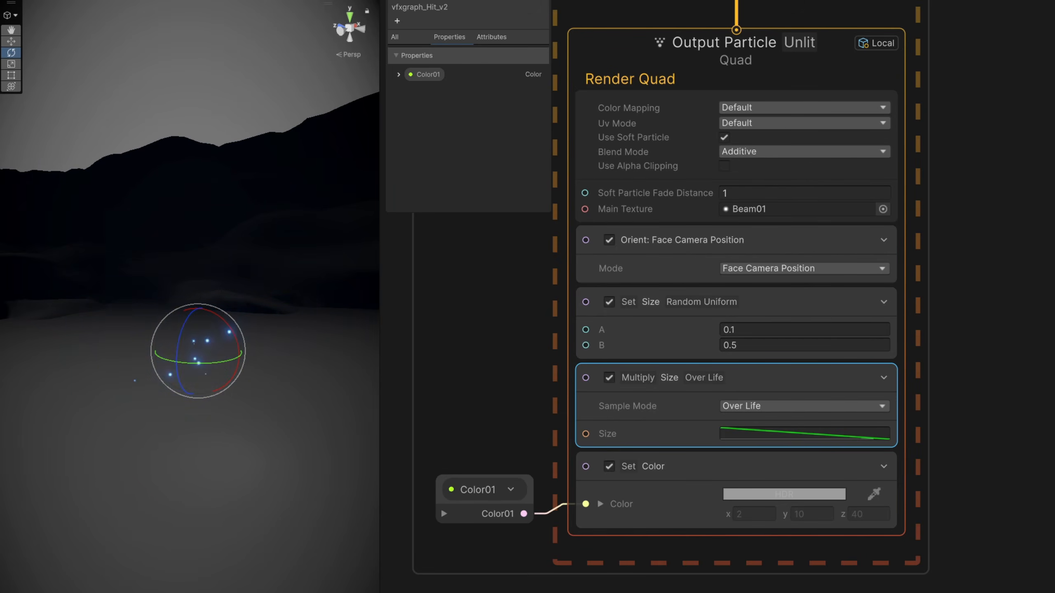
Step: Duplicate the Particles system's Initialize, Update and Output contexts beside the originals, fed by the same Spawn context, and move Spawn between both branches
scroll(699, 496, "down", 5)
middle_click_drag(887, 210, 849, 319)
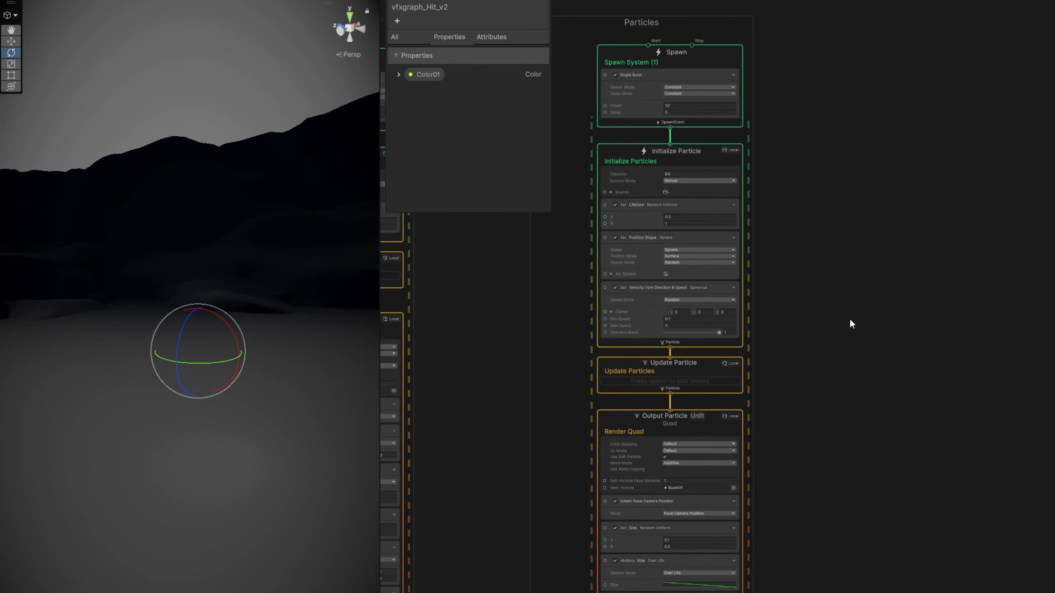
left_click_drag(663, 210, 678, 146)
key("ctrl+d")
left_click_drag(721, 54, 853, 70)
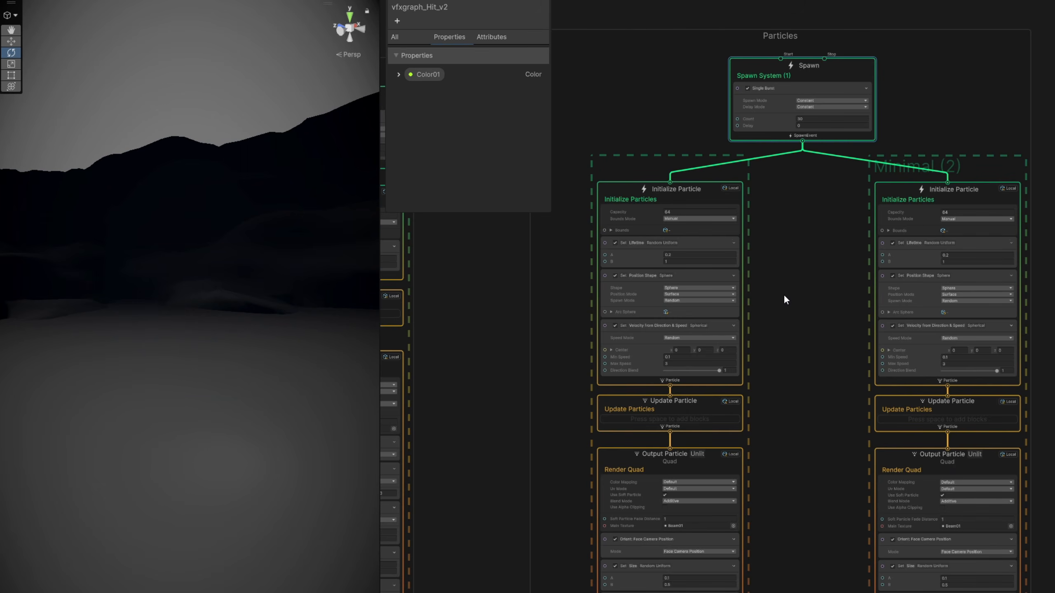
Step: In the duplicated Initialize Particle context, set the random Lifetime range to 0.4–1.2 and the velocity Min Speed to 1
scroll(992, 270, "up", 4)
scroll(1000, 264, "up", 1)
middle_click_drag(1001, 265, 887, 262)
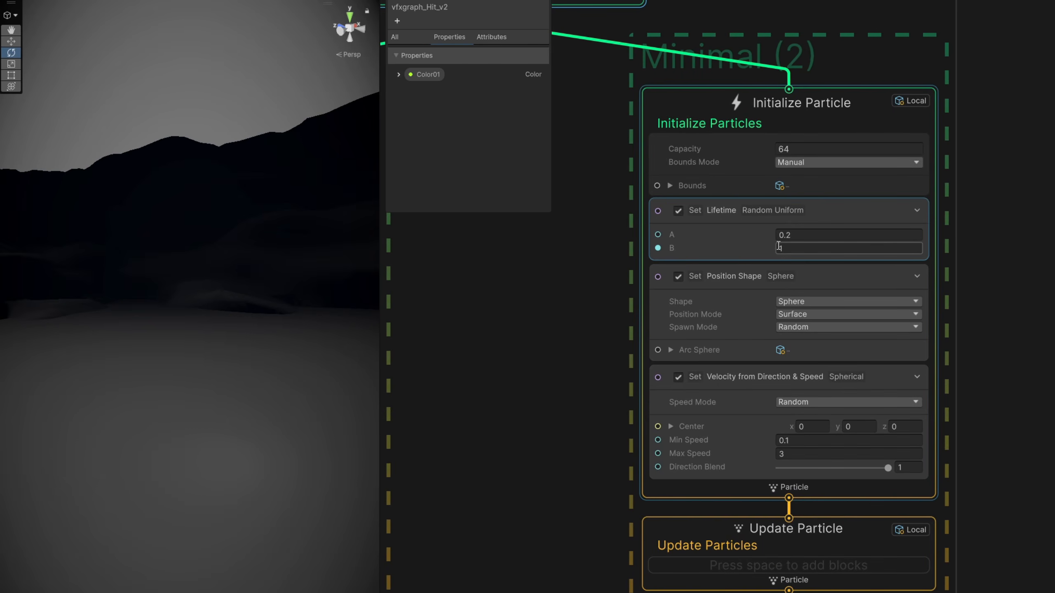
left_click(796, 236)
type(".4")
key("Tab")
type("1.2")
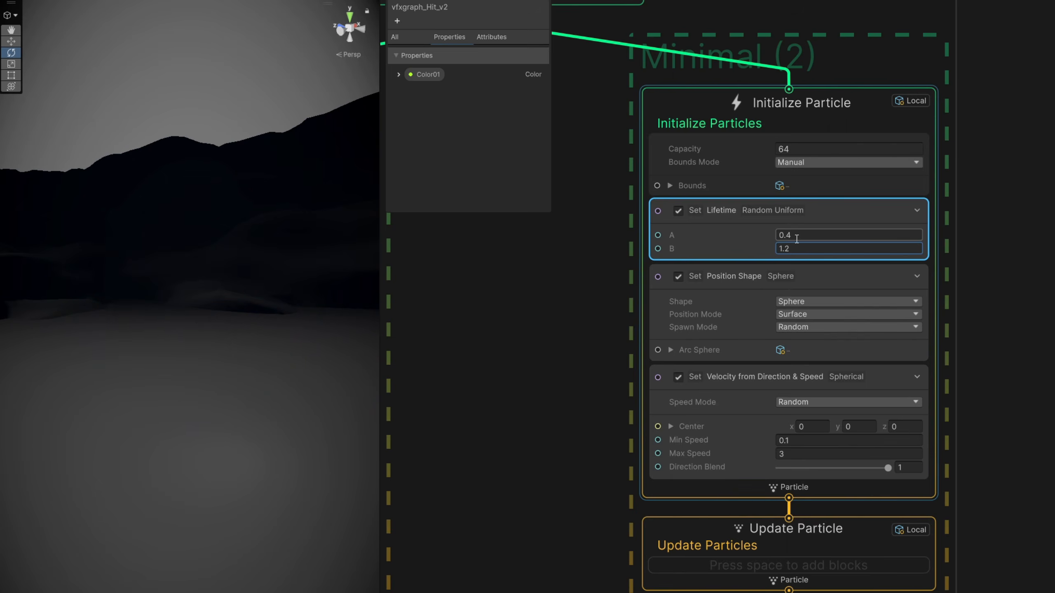
left_click(810, 443)
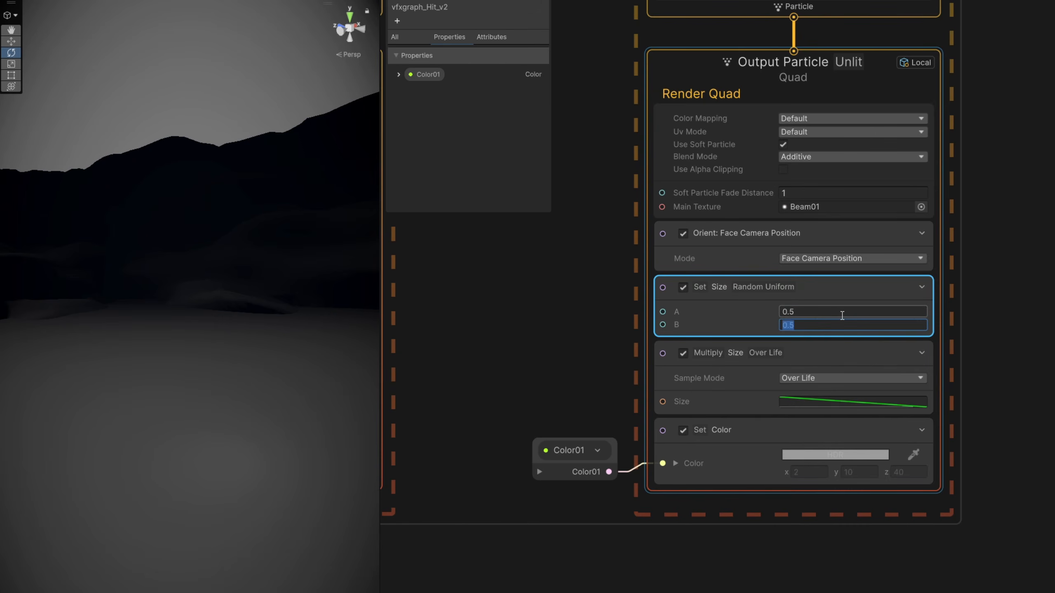
Step: In the duplicated Output Particle, set the random size range to 0.5–2 and add a Set Scale block with X 0.2
key("space")
type("scale")
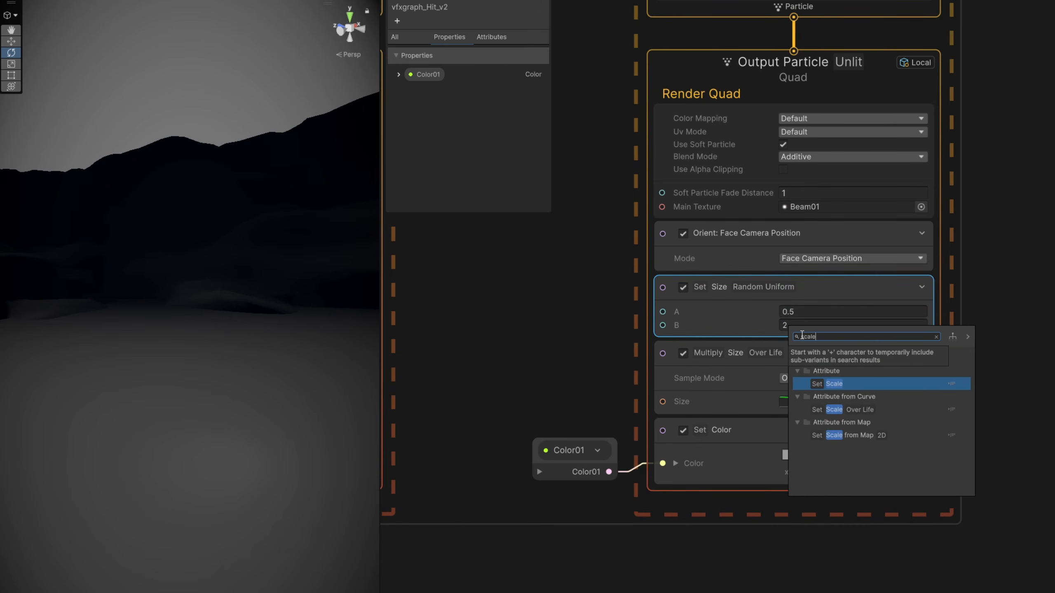
left_click(812, 384)
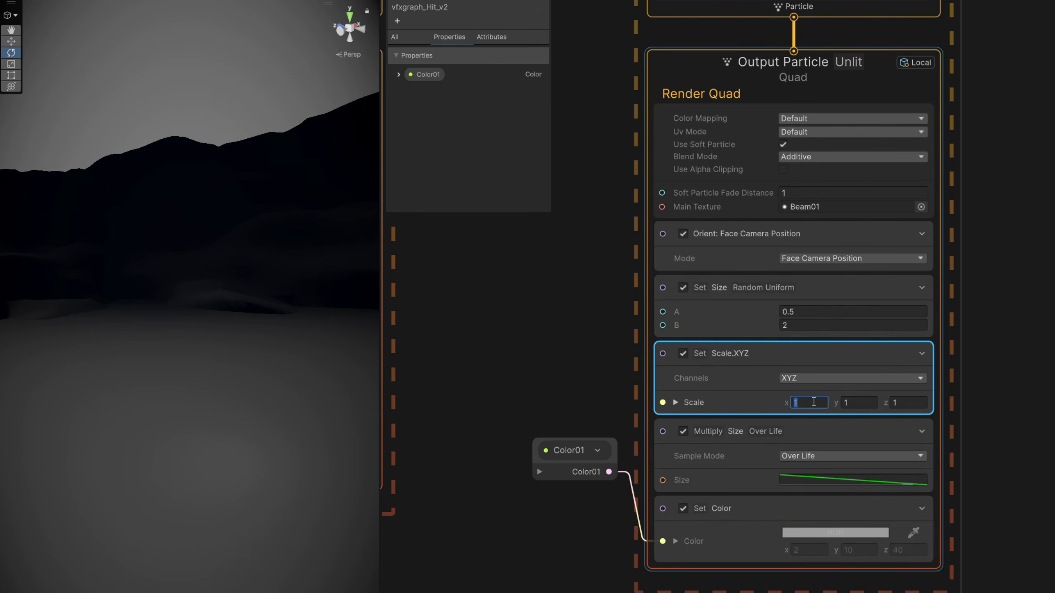
type("0.2")
key("Return")
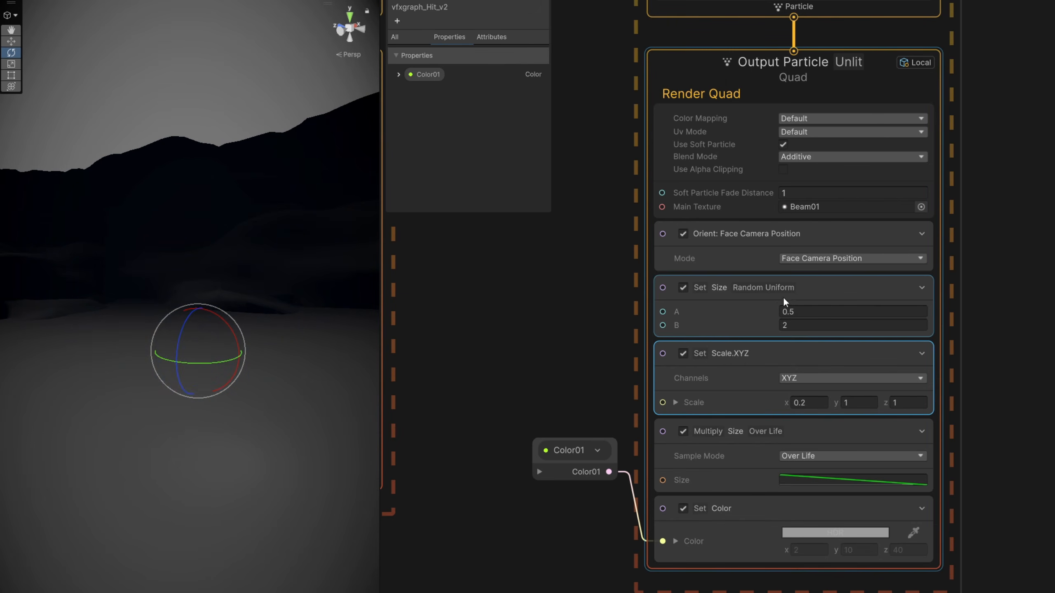
Step: Set the duplicated output's Orient block mode to Along Velocity
left_click(821, 261)
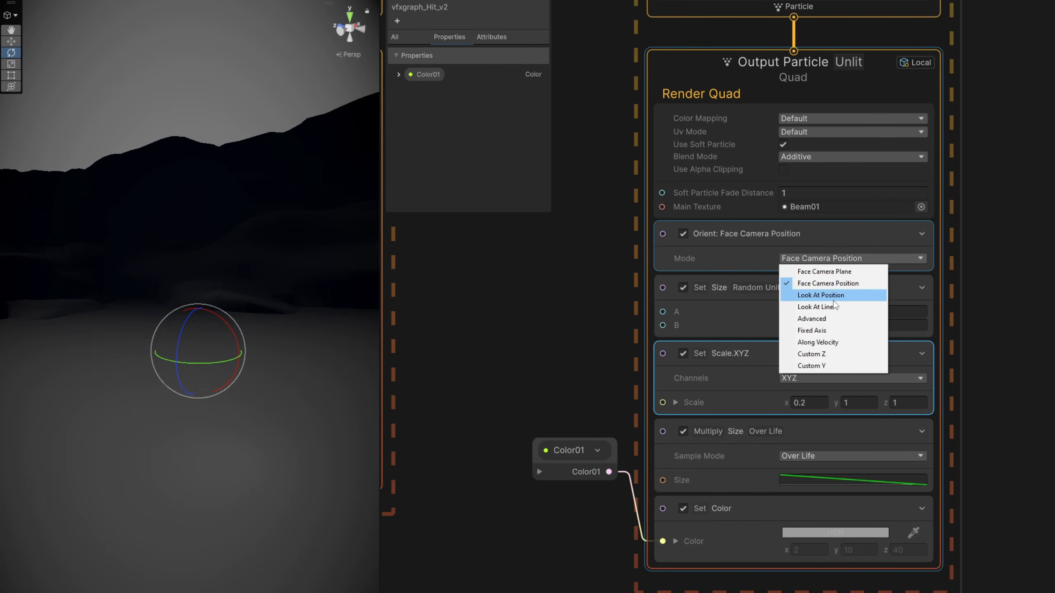
left_click(817, 342)
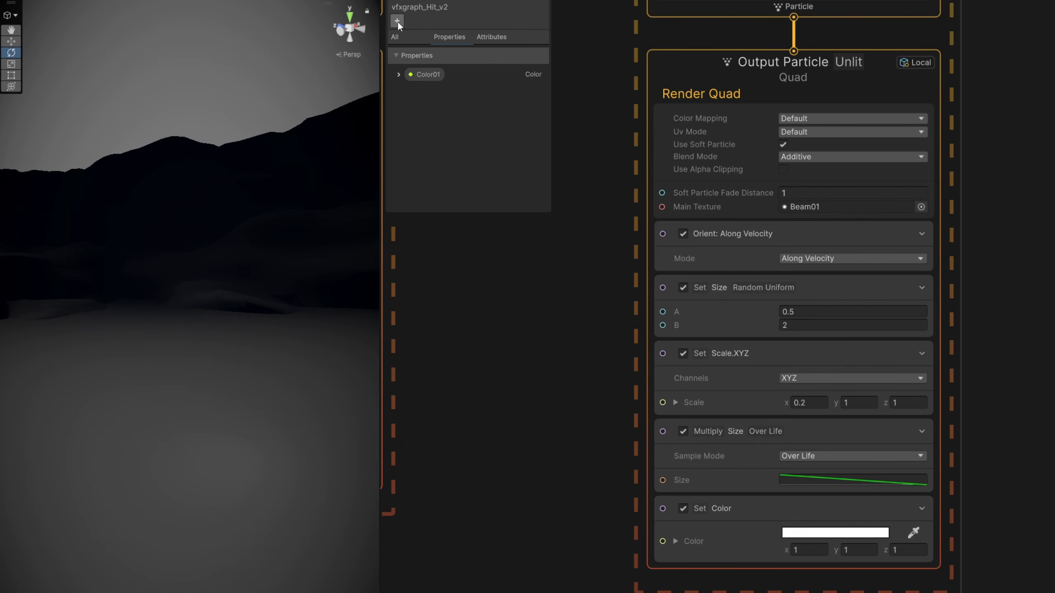
Step: Add a Color property named Color02 to the graph and set its HDR value to R 5, G 2, B 40
left_click(397, 20)
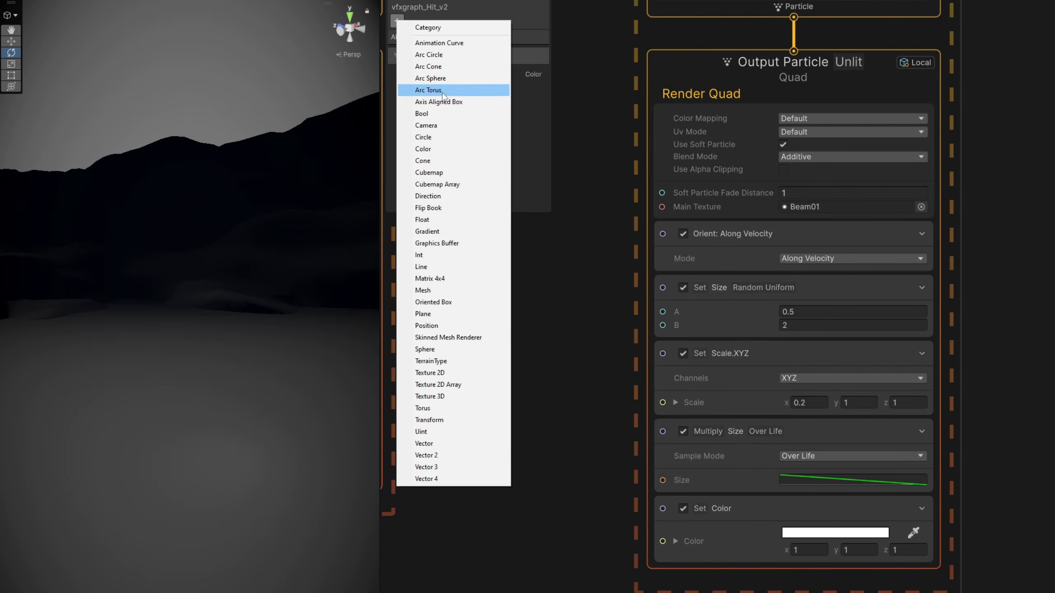
left_click(444, 149)
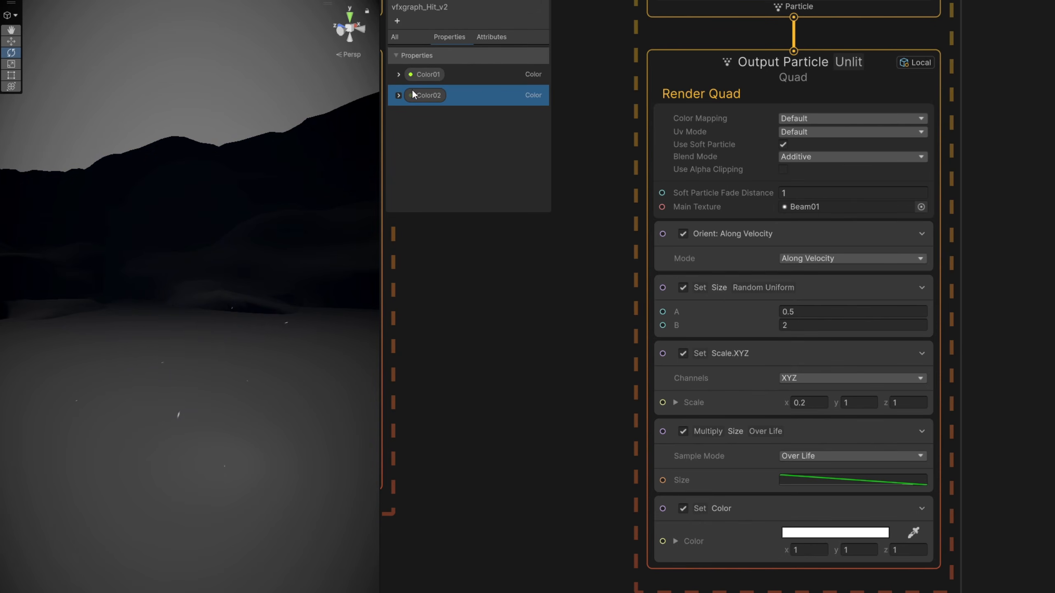
left_click(398, 96)
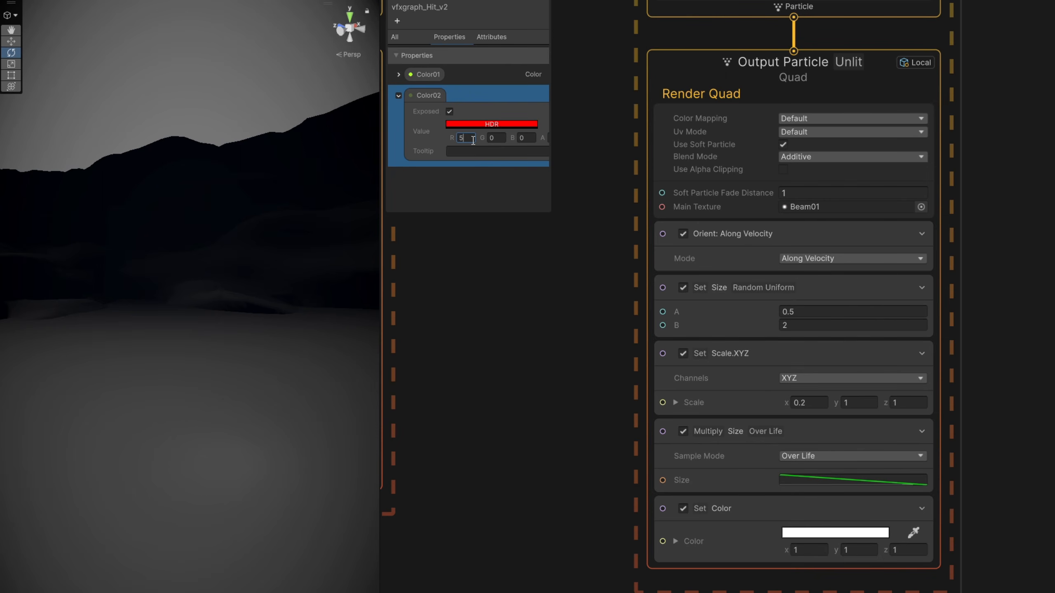
left_click(398, 96)
Step: Place a Color02 node beside the duplicated output and connect it to the Set Color block's Color input
left_click_drag(428, 95, 608, 528)
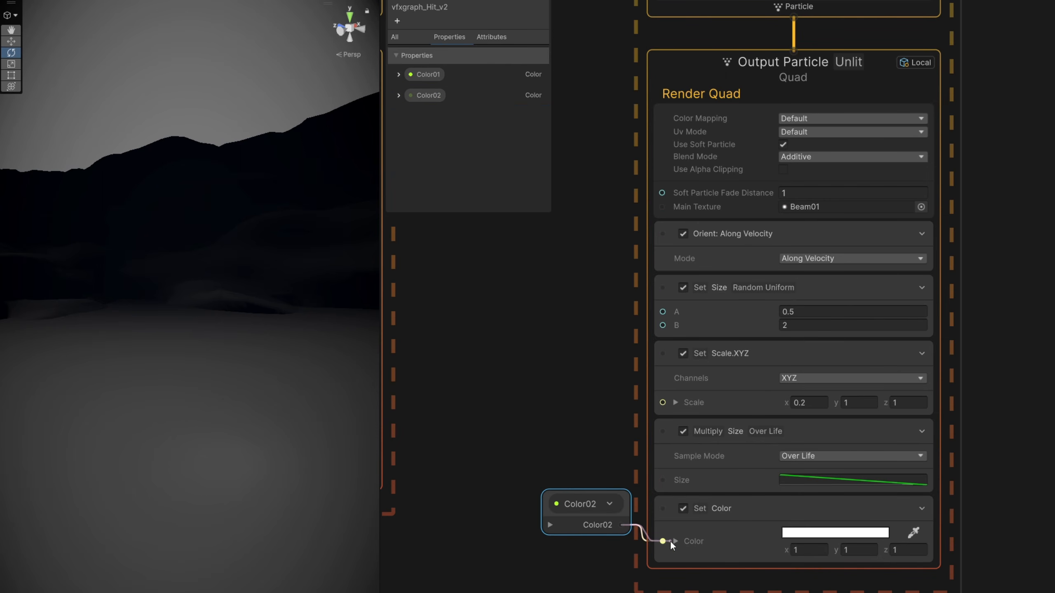
left_click_drag(672, 544, 664, 541)
left_click_drag(590, 505, 584, 520)
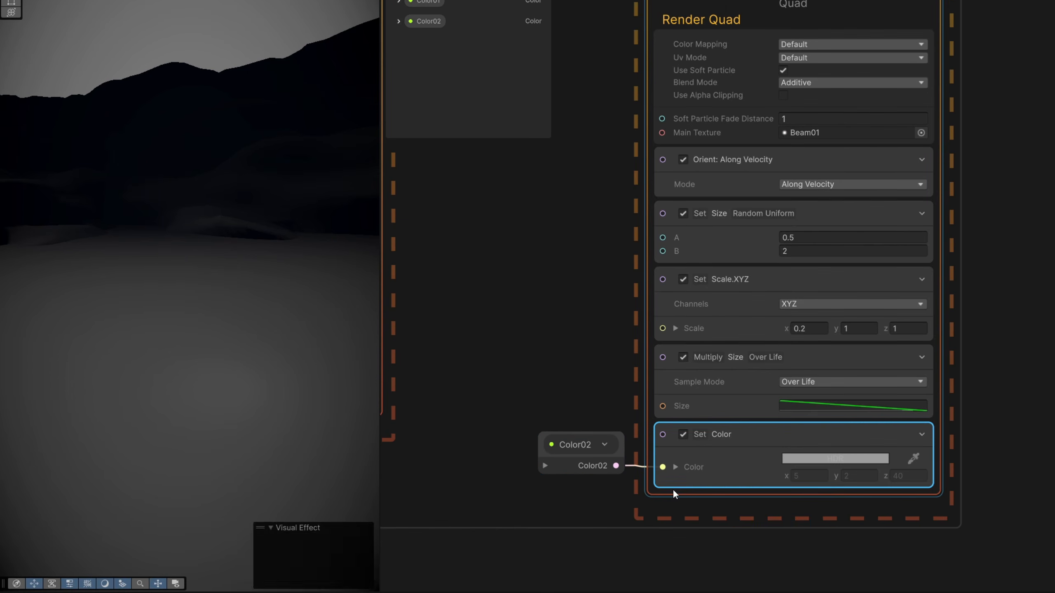
Step: Add a Set Color over Life block below Set Color in the duplicated Output Particle context
left_click(672, 560)
key("space")
type("color ov")
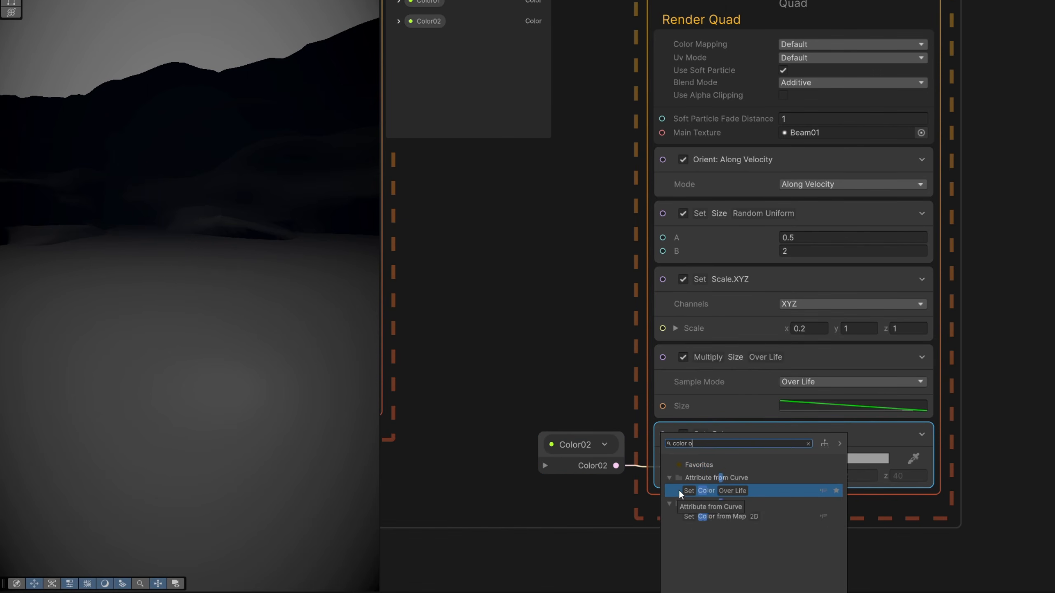
key("Return")
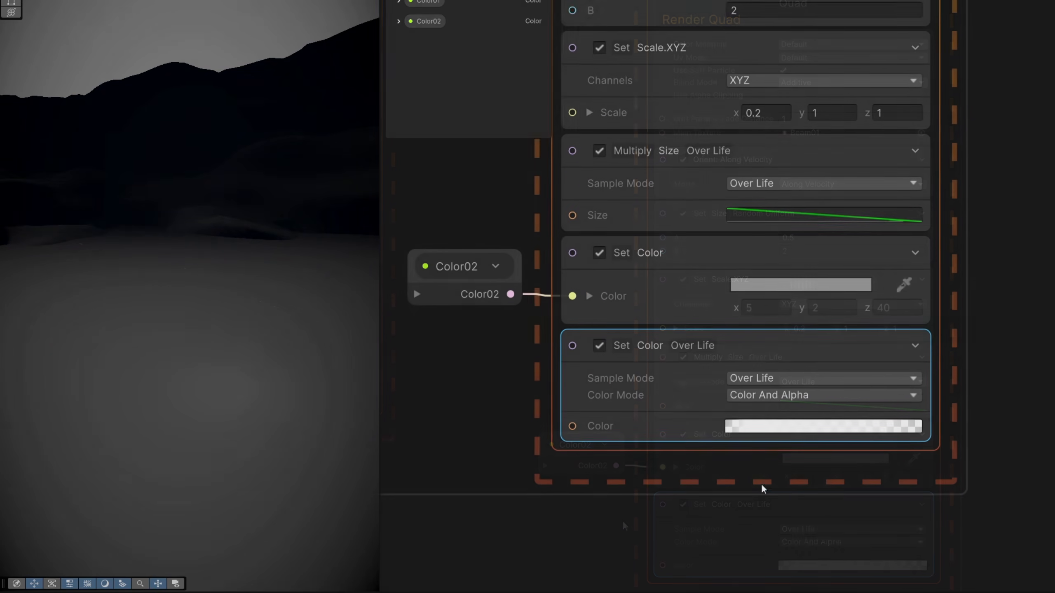
Step: Remove the 0% alpha key and the later opaque alpha key from the Color over Life gradient, leaving a gradual fade-out from 10%
middle_click_drag(763, 492, 716, 423)
left_click(758, 373)
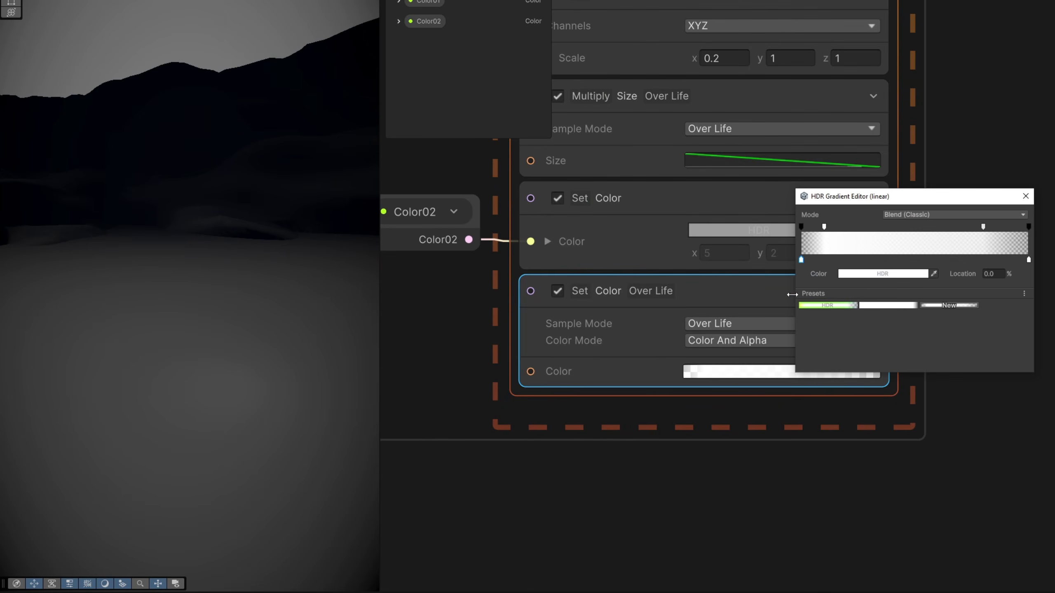
key("Delete")
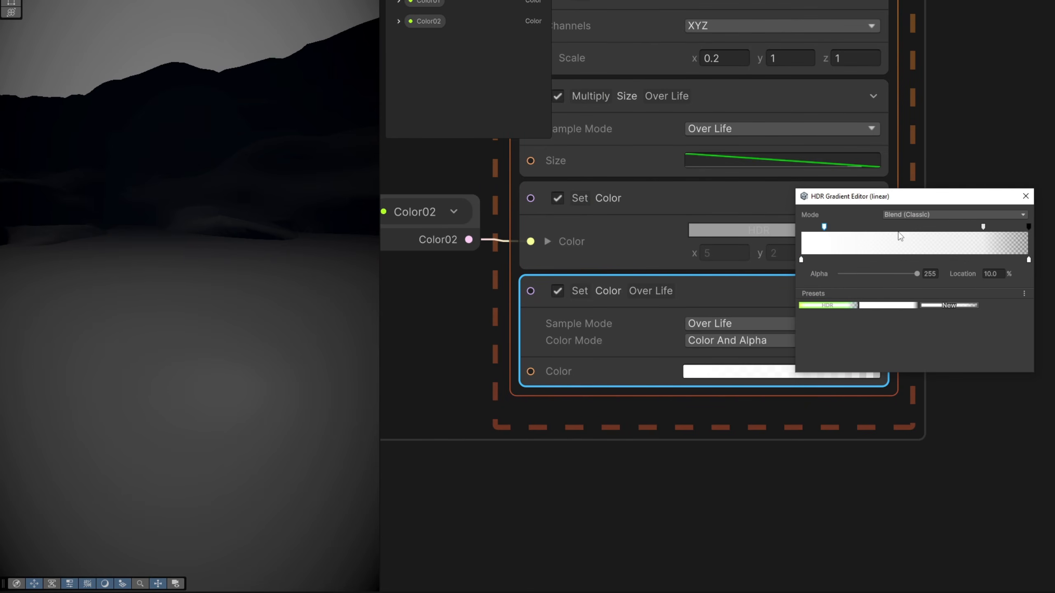
key("Delete")
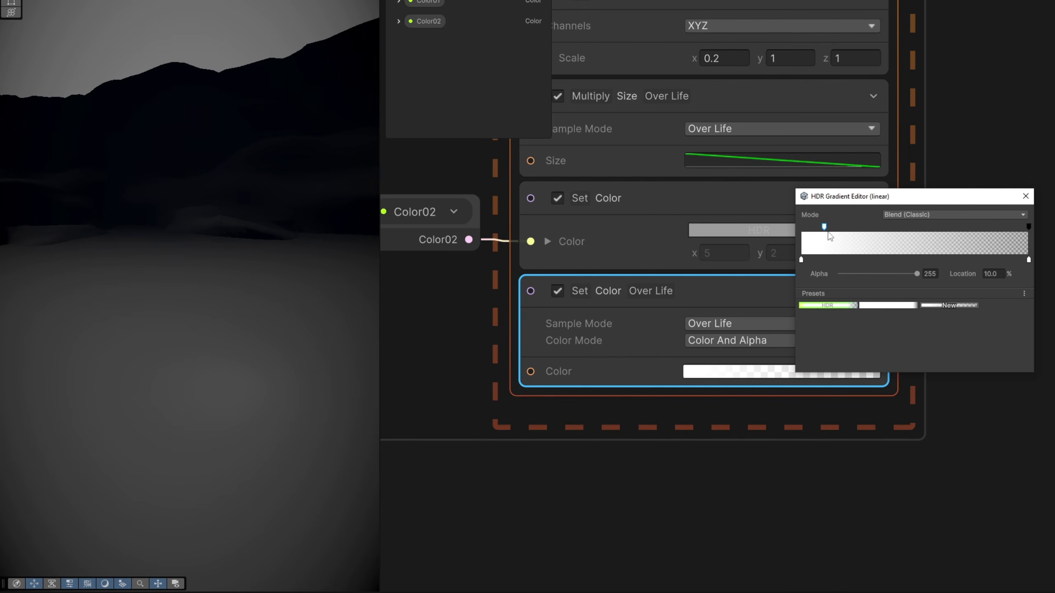
Step: Restart the effect to preview it, and set the Color over Life block's Composition to Multiply
left_click(356, 538)
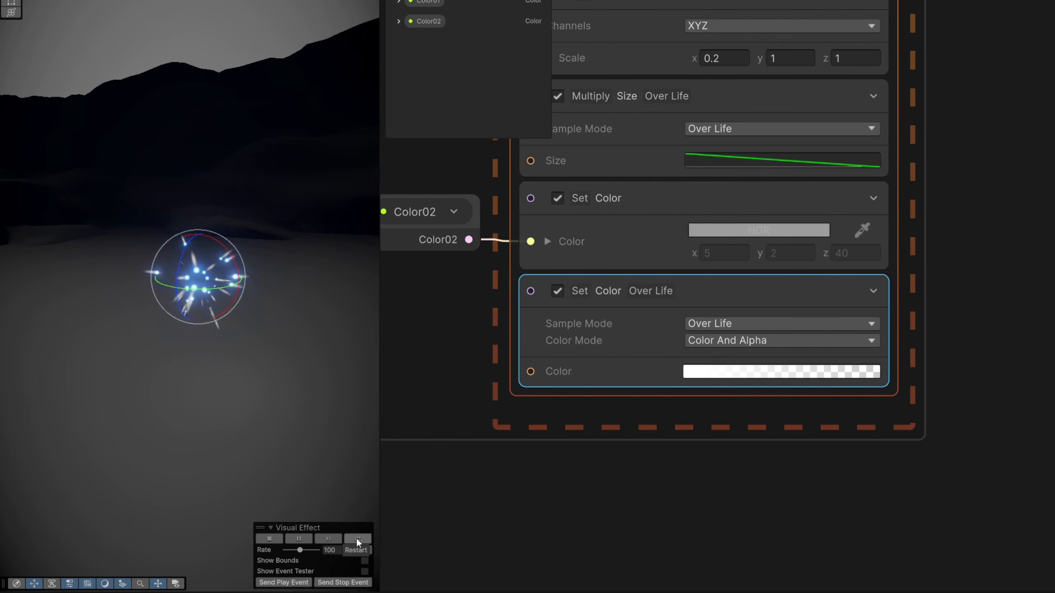
left_click(356, 538)
left_click(717, 298)
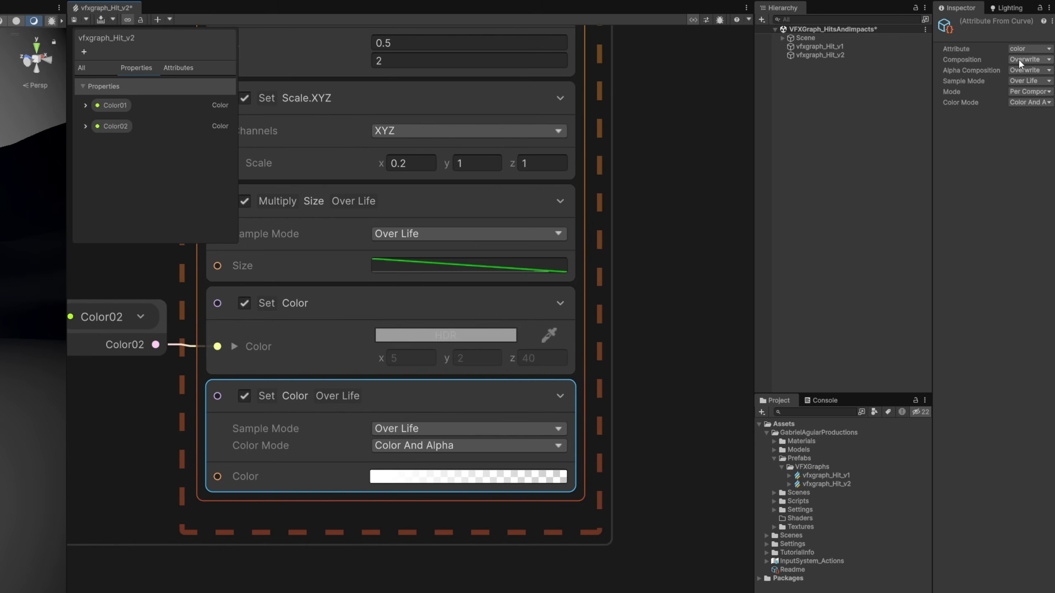
left_click(1019, 58)
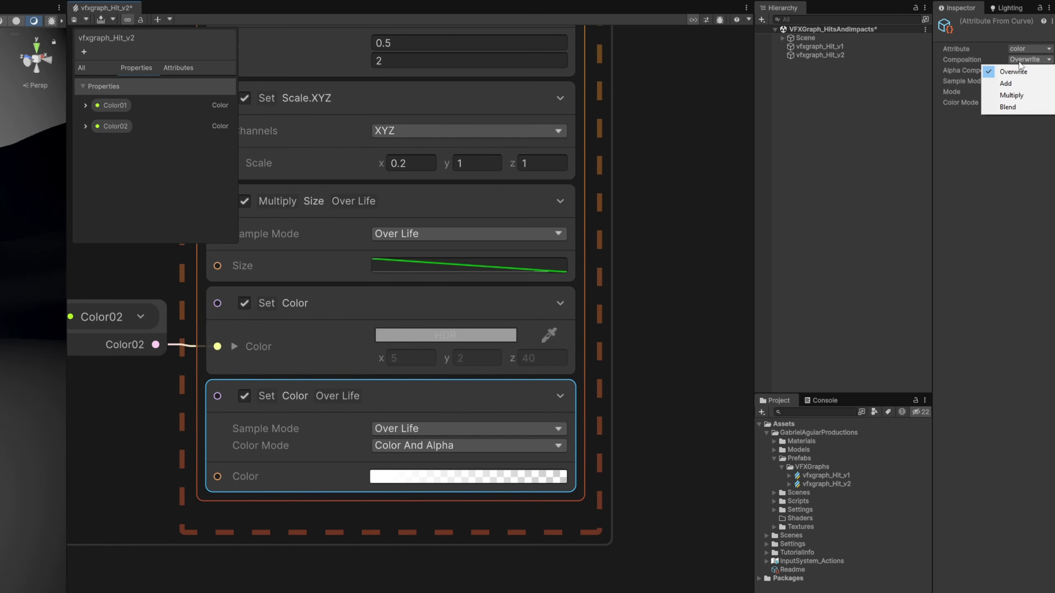
left_click(1008, 97)
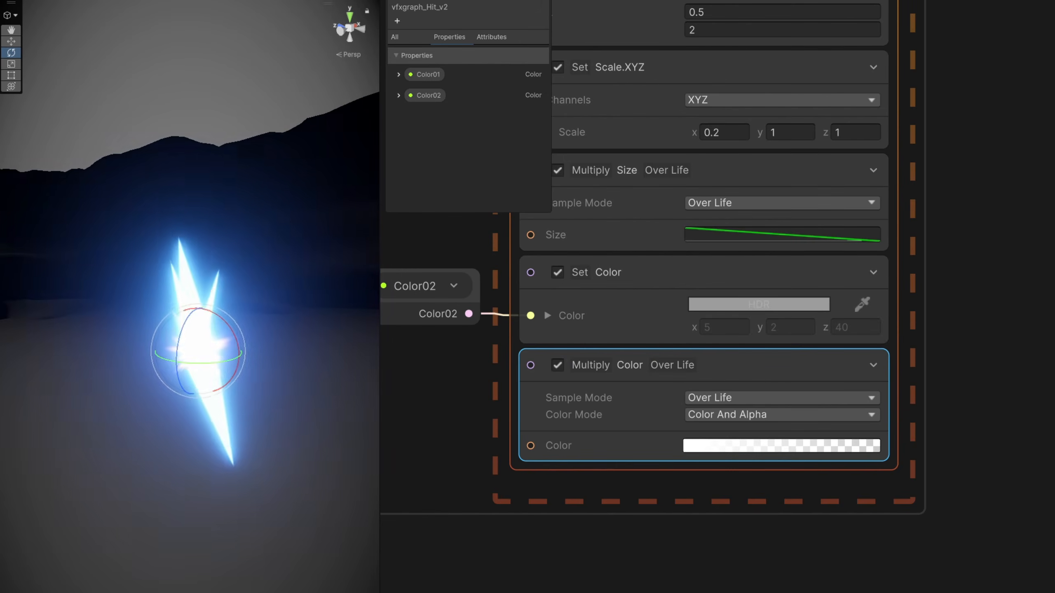
Step: Add a Turbulence block to the duplicated system's Update Particle context and set its Frequency to 2
scroll(944, 306, "down", 5)
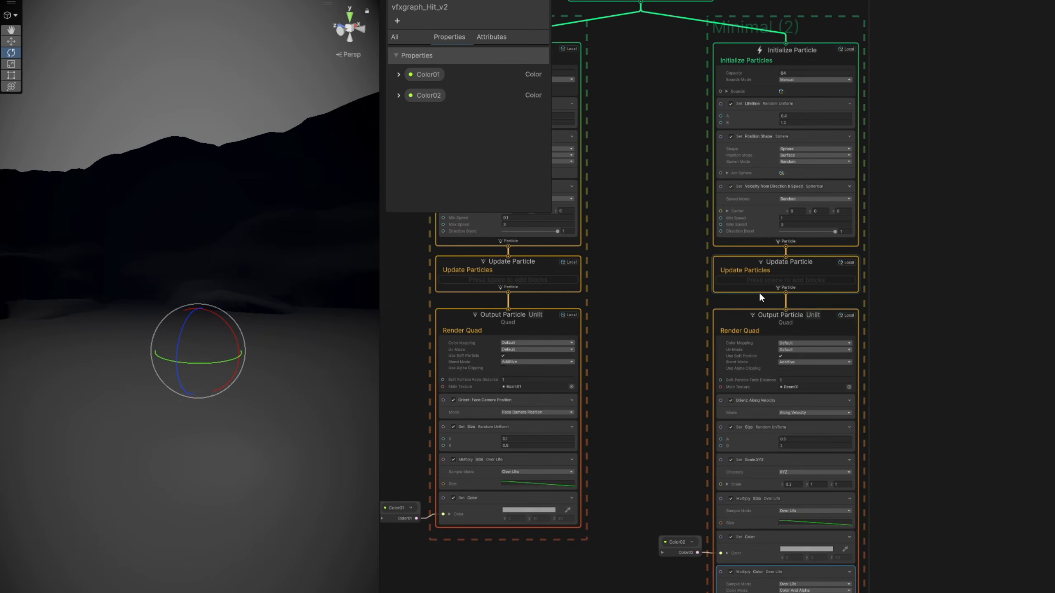
scroll(758, 295, "up", 3)
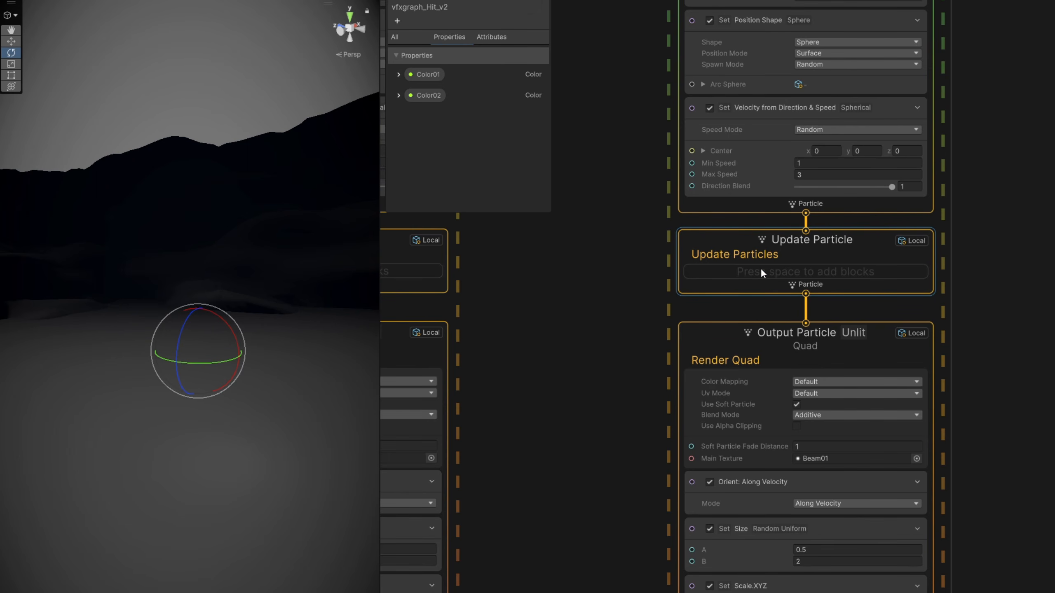
key("space")
type("Turb")
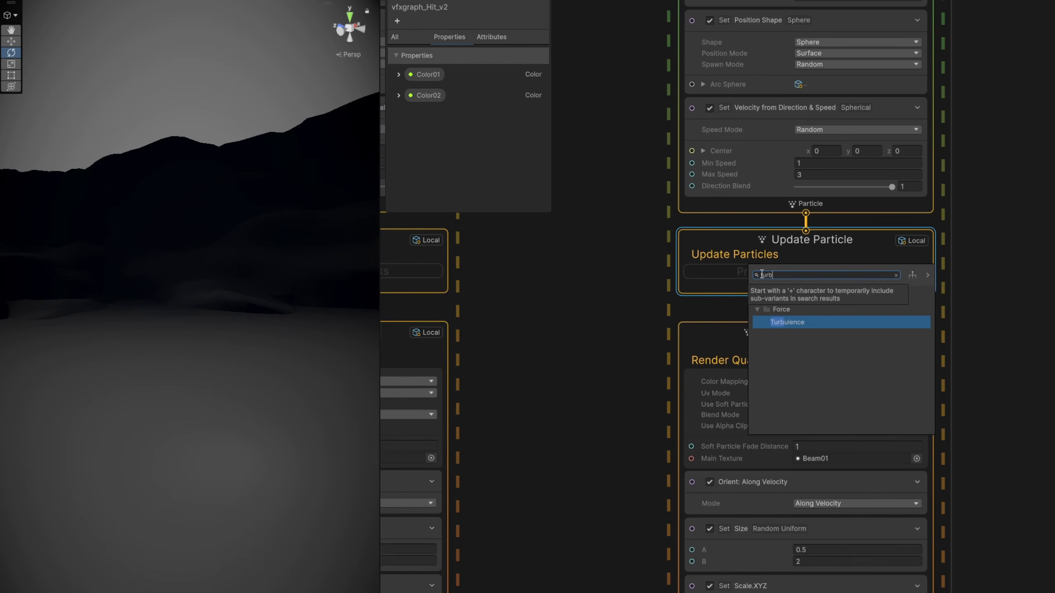
key("Return")
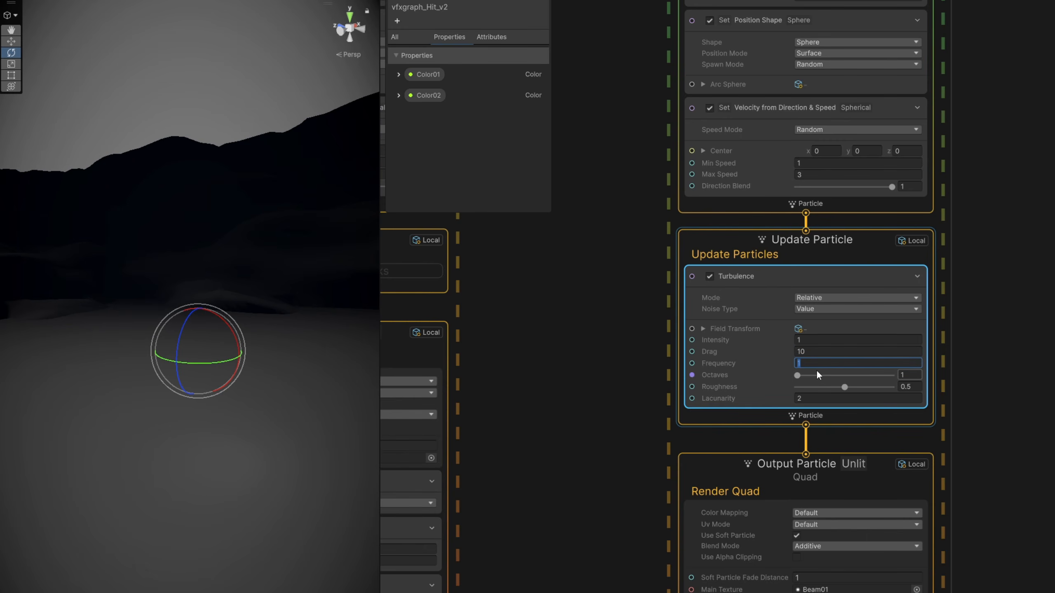
type("2")
key("Return")
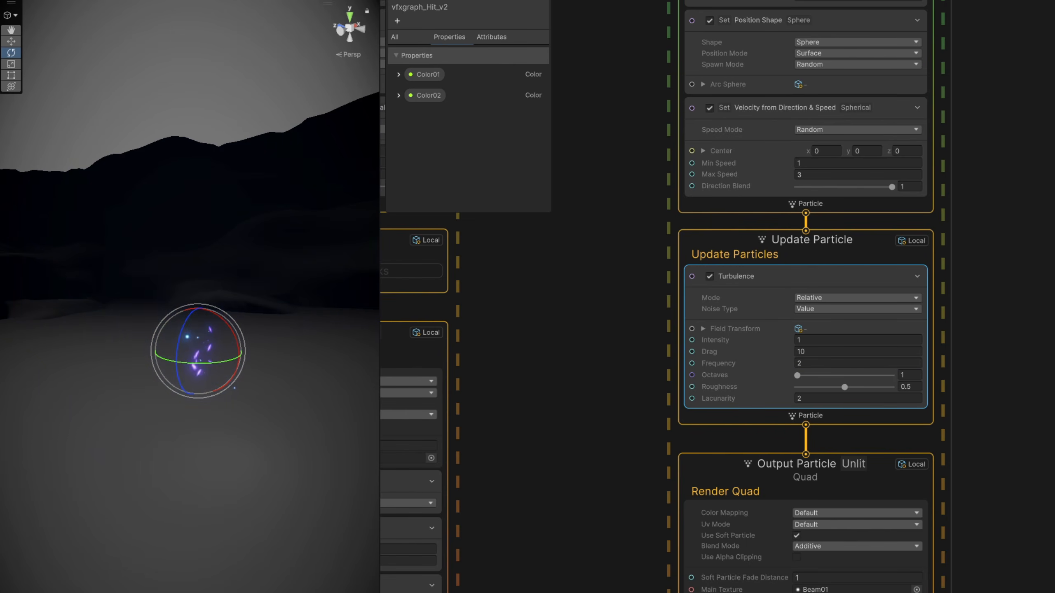
Step: Create a Multiply node connected to the Turbulence block's Intensity input
left_click_drag(691, 340, 629, 347)
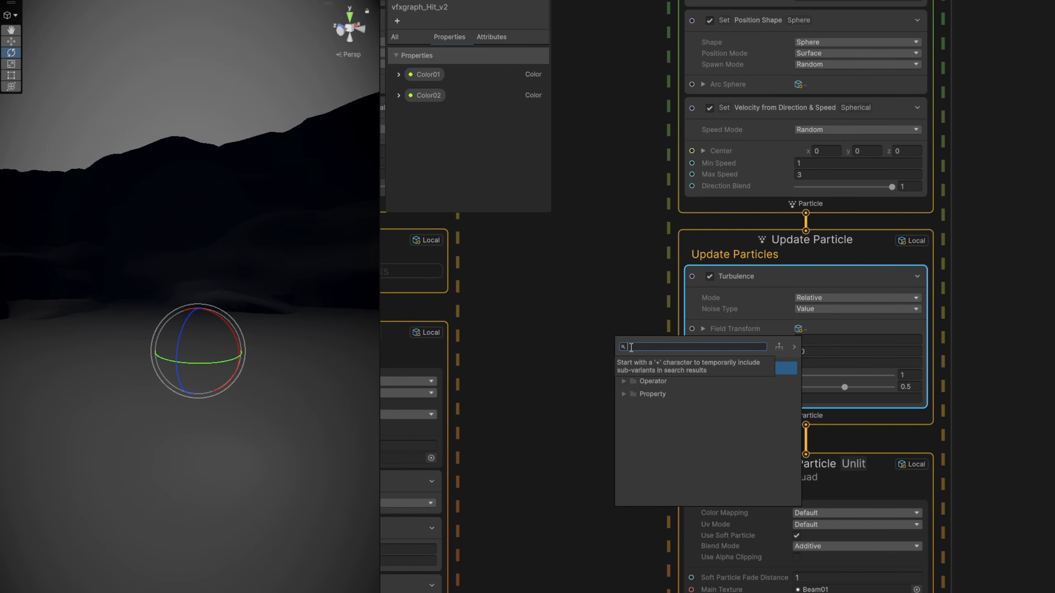
type("mul")
key("Return")
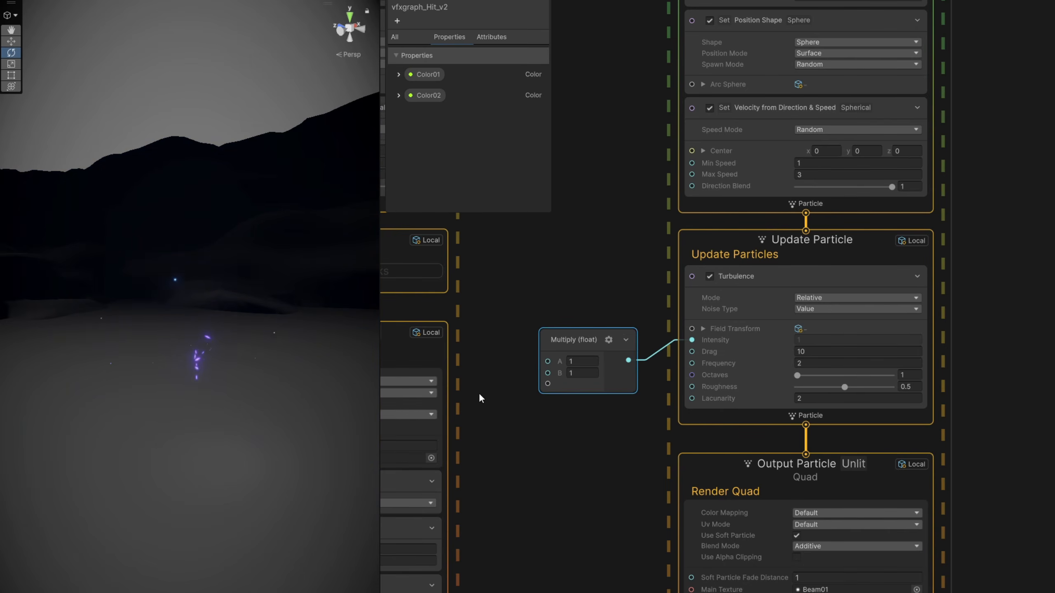
Step: Add a Sample Curve node feeding the Multiply node's A input and place it beside that node
left_click_drag(573, 341, 542, 337)
type("curve")
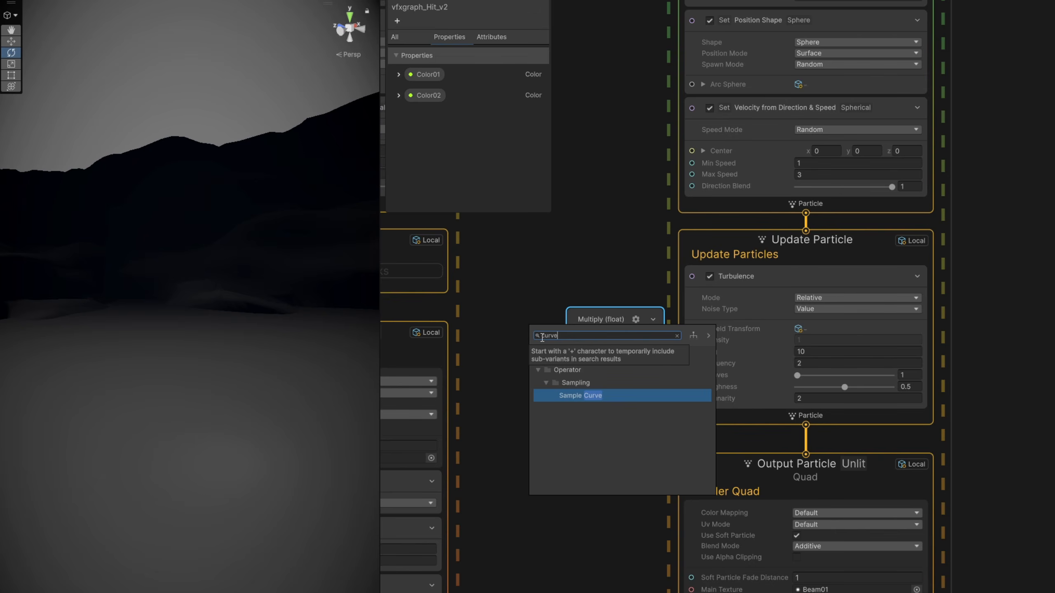
key("Return")
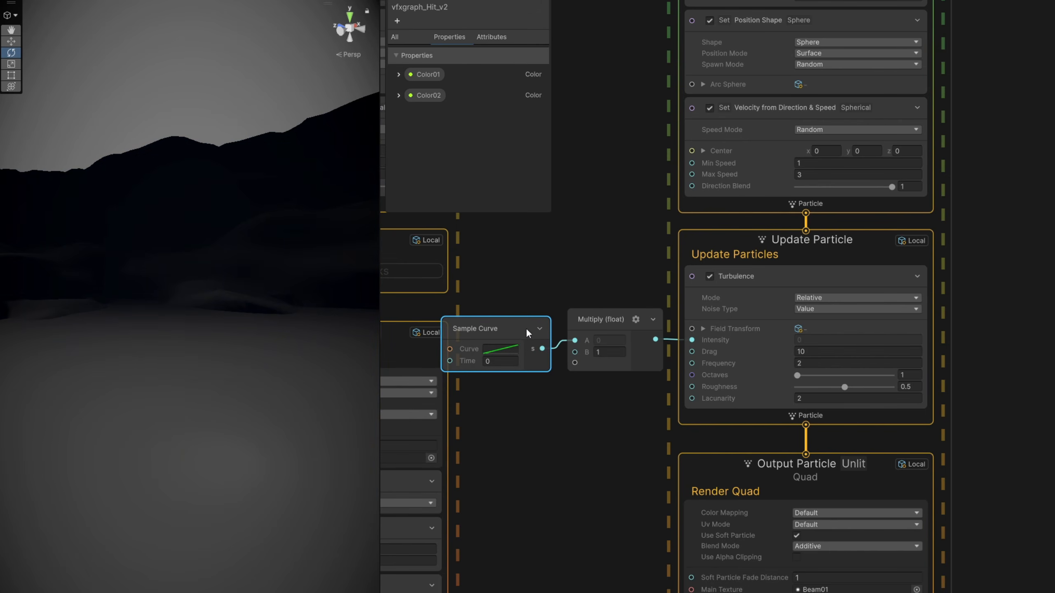
left_click_drag(525, 329, 535, 323)
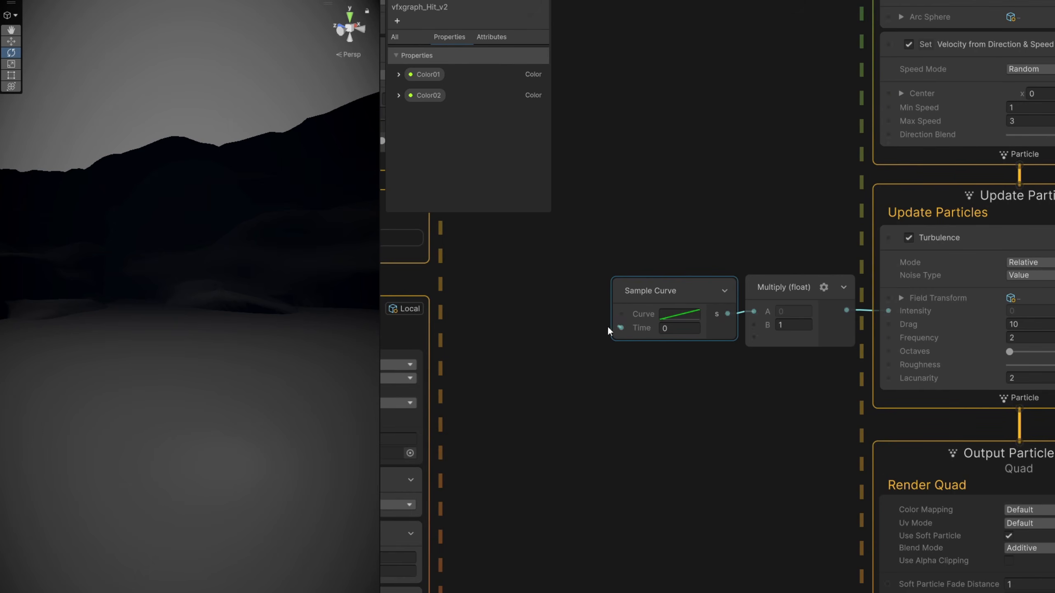
Step: Create a Get Age Over Lifetime [0..1] node connected to the Sample Curve node's Time input
left_click_drag(620, 328, 574, 335)
type("age")
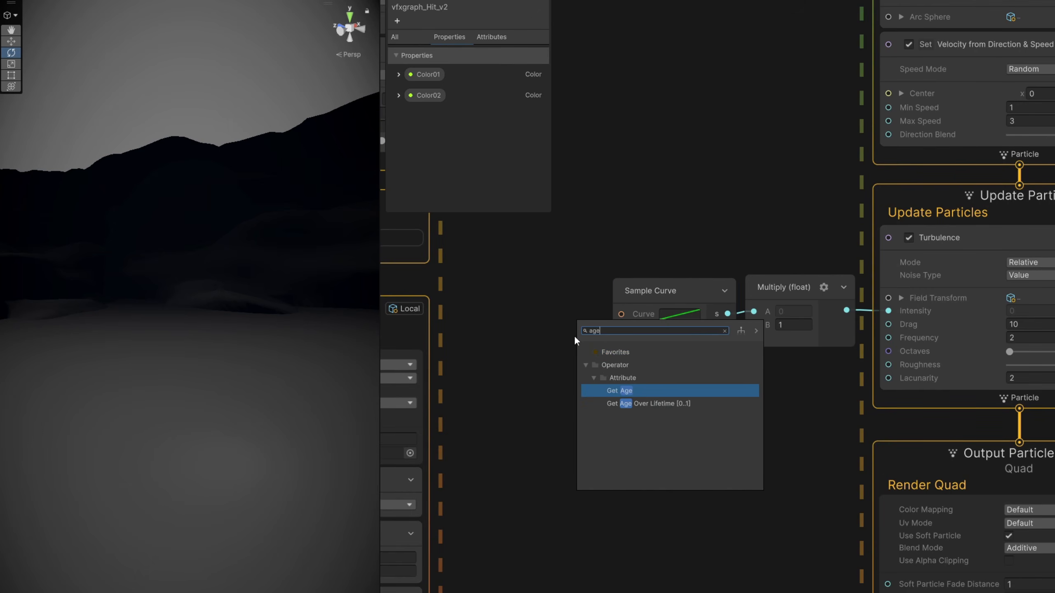
double_click(687, 404)
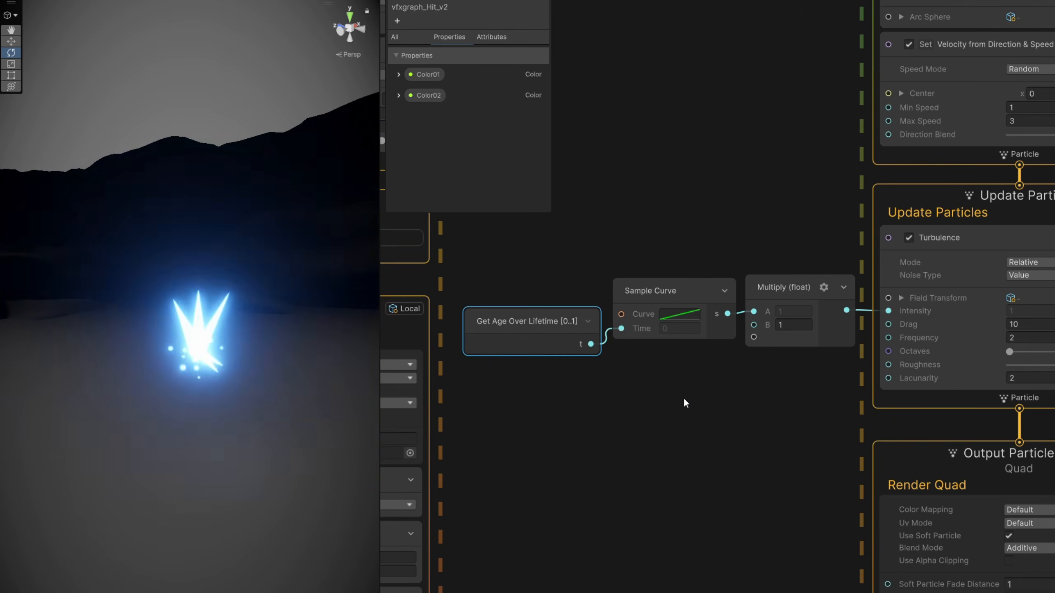
Step: Apply the descending linear preset to the Sample Curve node's curve and set its first key's time to 0.2
left_click(673, 315)
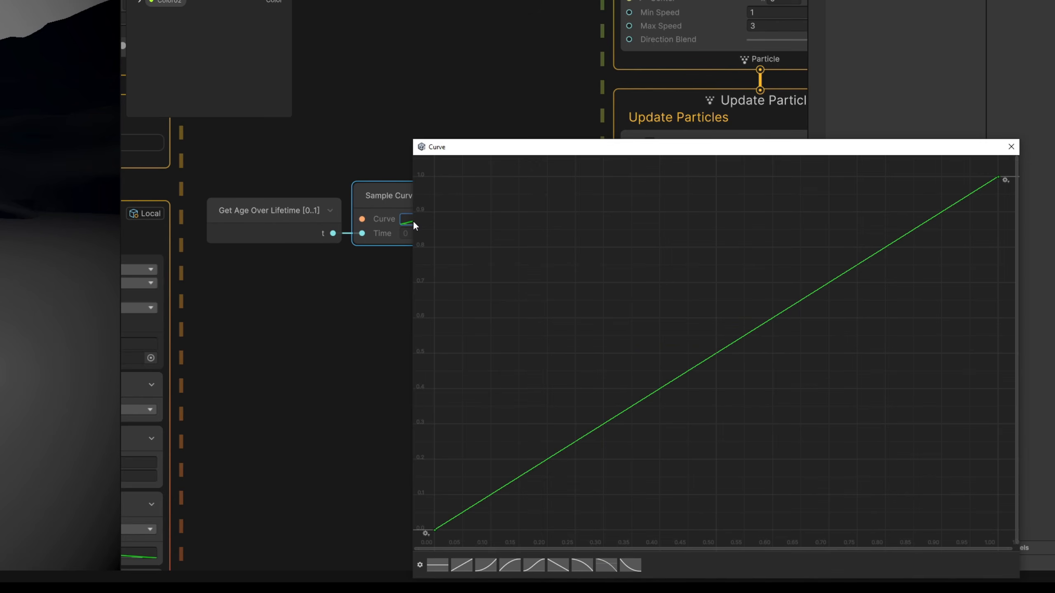
left_click(557, 565)
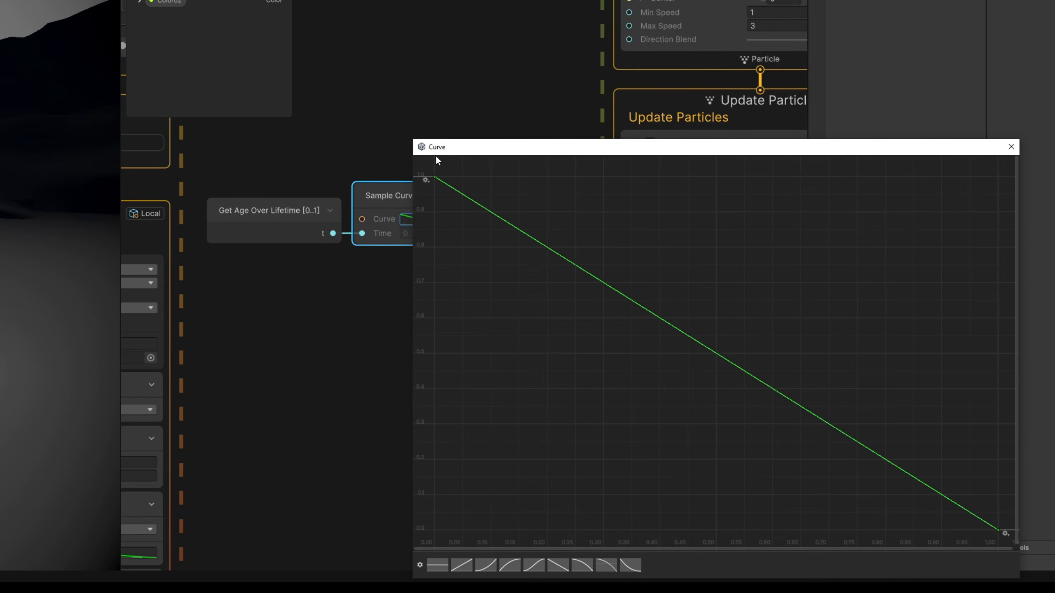
right_click(436, 178)
left_click(461, 198)
type("0.2")
key("Return")
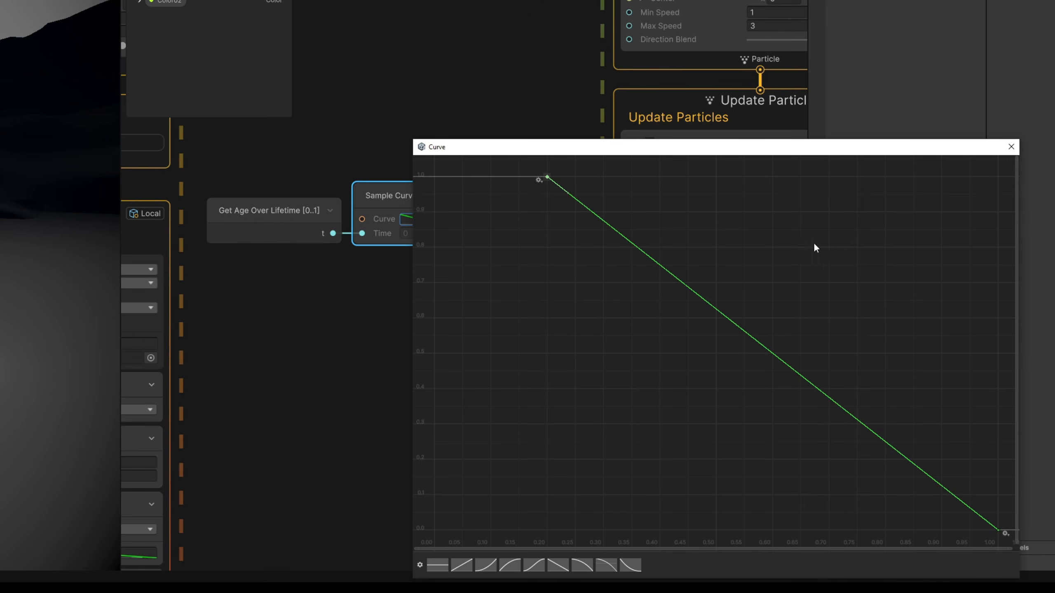
Step: Bend both end tangents of the curve so it drops steeply first and flattens towards the end, and close the curve editor
key("f")
left_click_drag(459, 193, 454, 204)
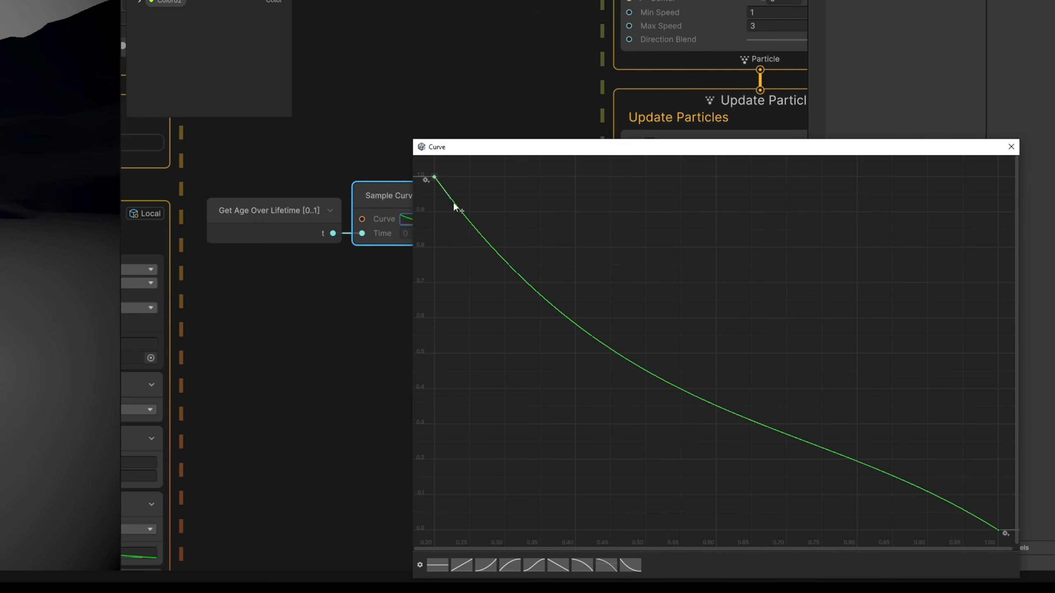
left_click_drag(979, 526, 876, 517)
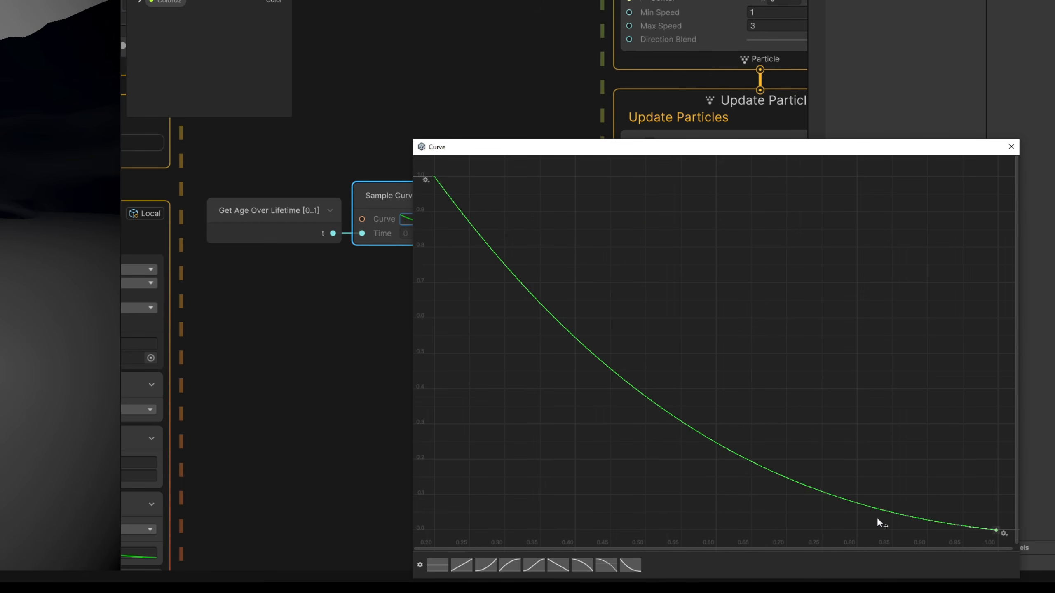
left_click(1010, 146)
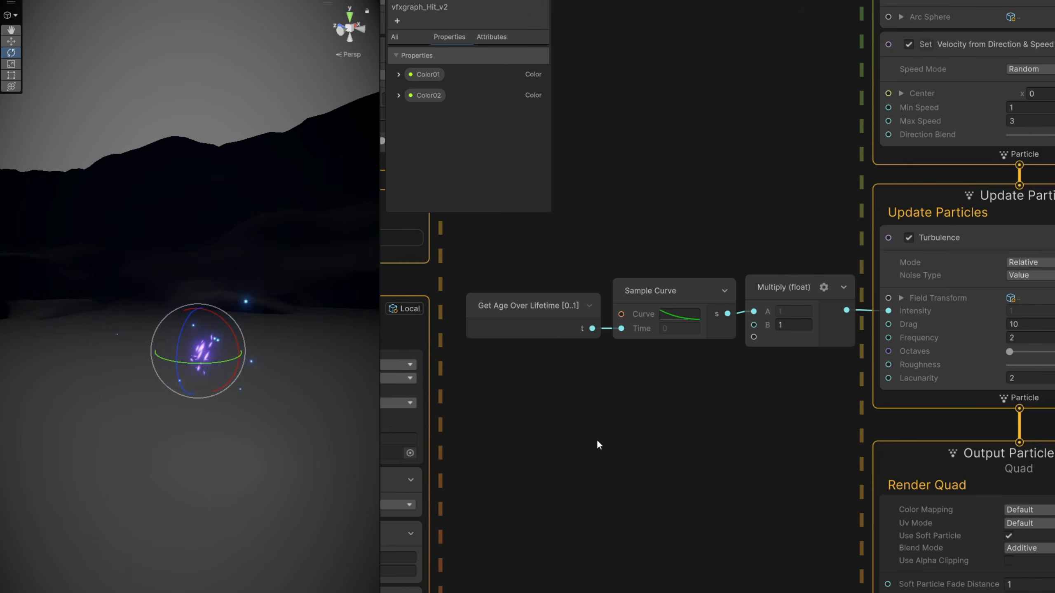
Step: Add a Random Int node to the Multiply node's B input, with Min 1 and Max 15, and place it below Sample Curve
left_click_drag(754, 326, 702, 367)
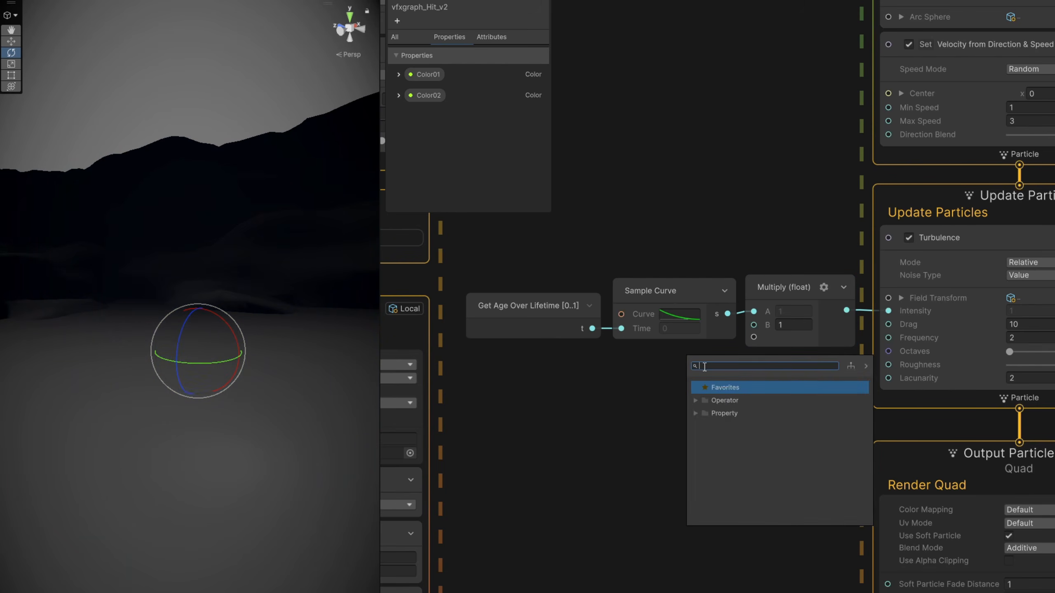
type("random")
key("Return")
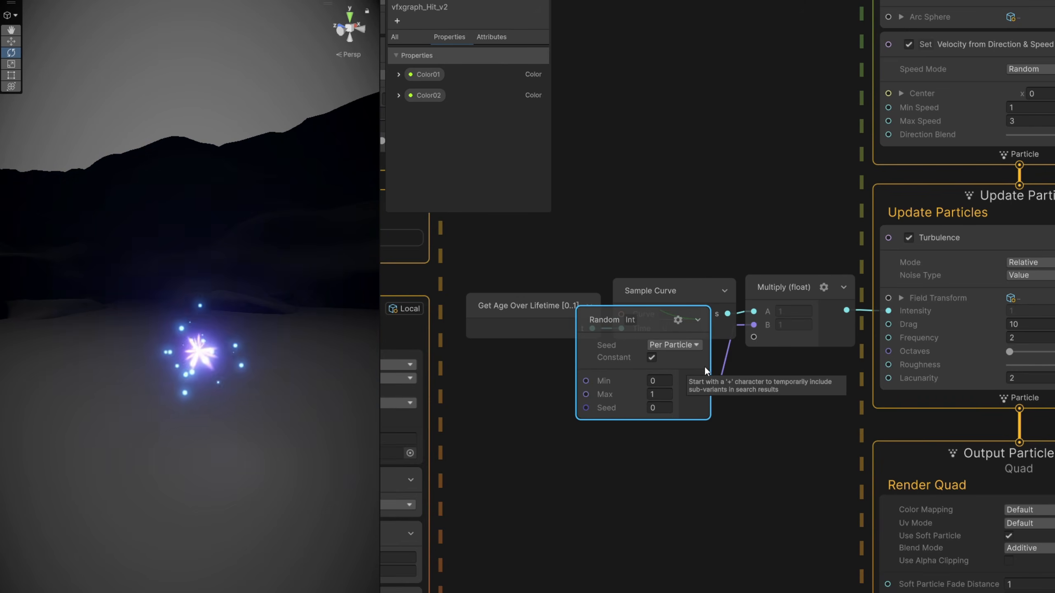
left_click_drag(652, 328, 675, 369)
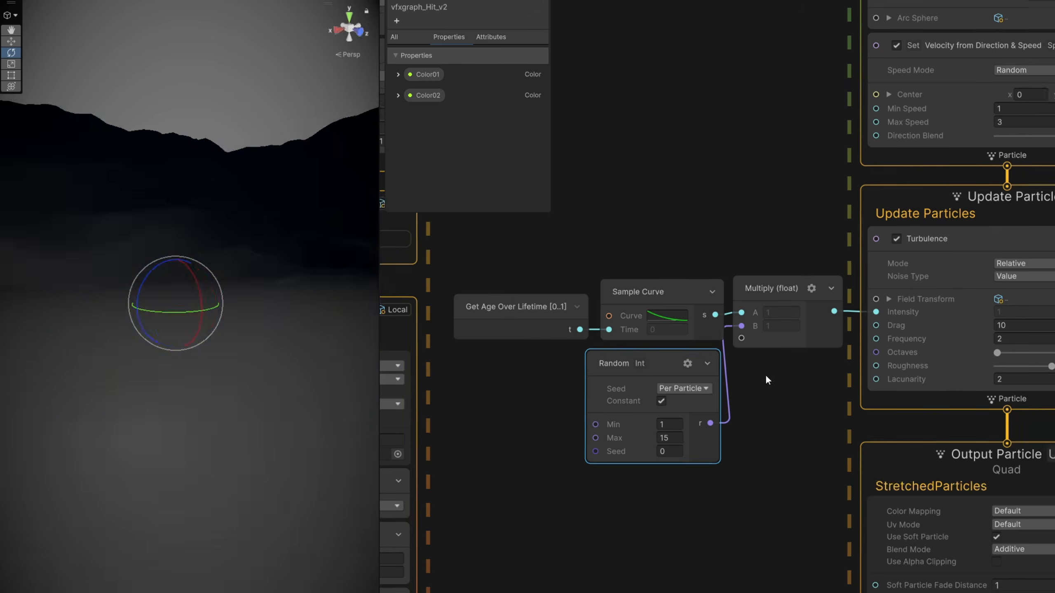
Step: Duplicate the Triangles group into the empty space beyond the Particles group and rename the copy ImpactBeam
scroll(766, 376, "down", 10)
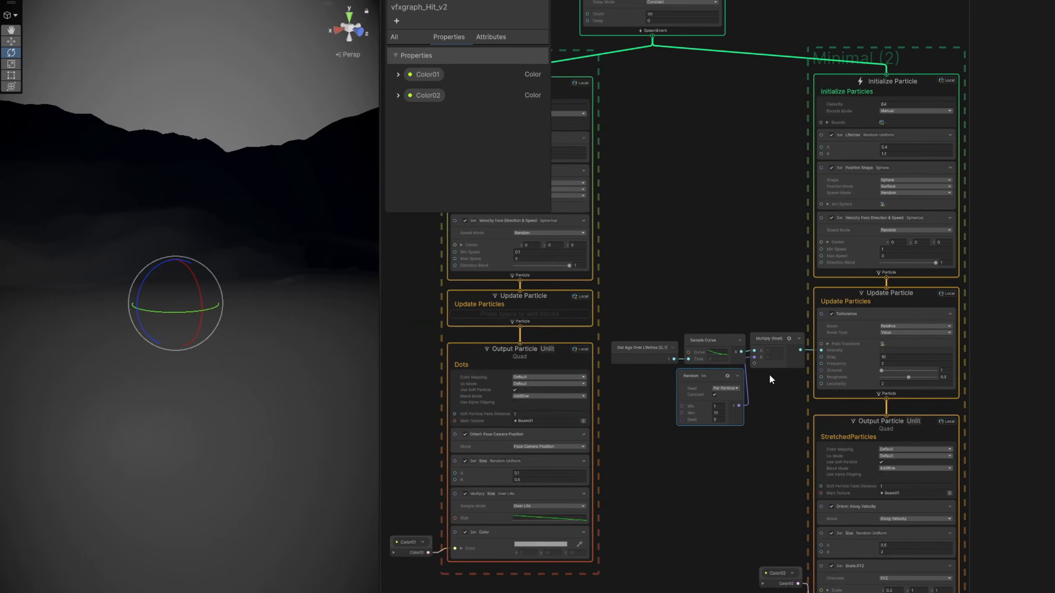
scroll(642, 254, "up", 4)
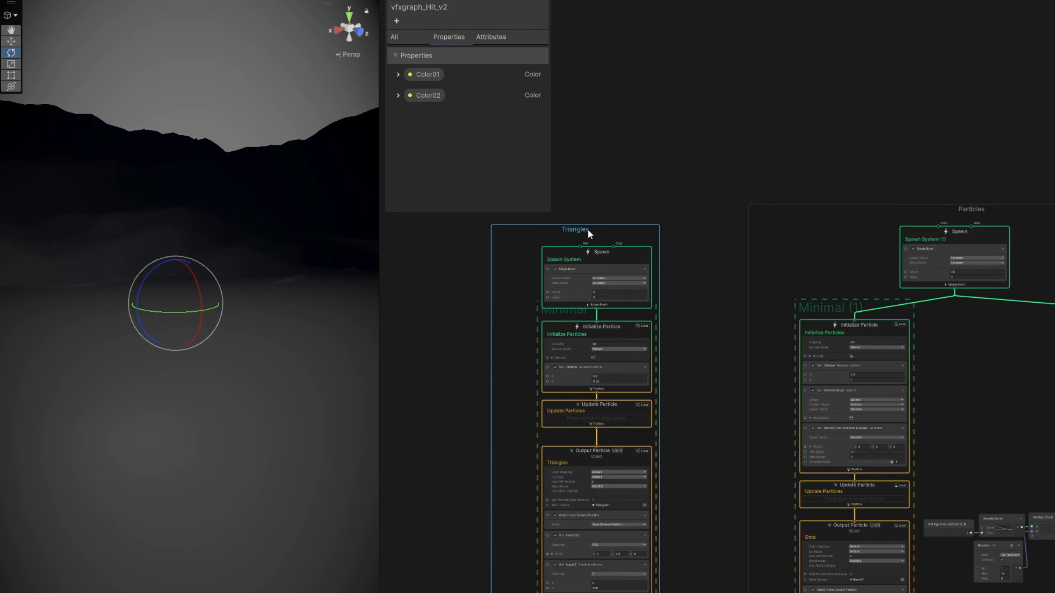
scroll(656, 246, "down", 4)
middle_click_drag(843, 186, 621, 185)
scroll(820, 229, "up", 3)
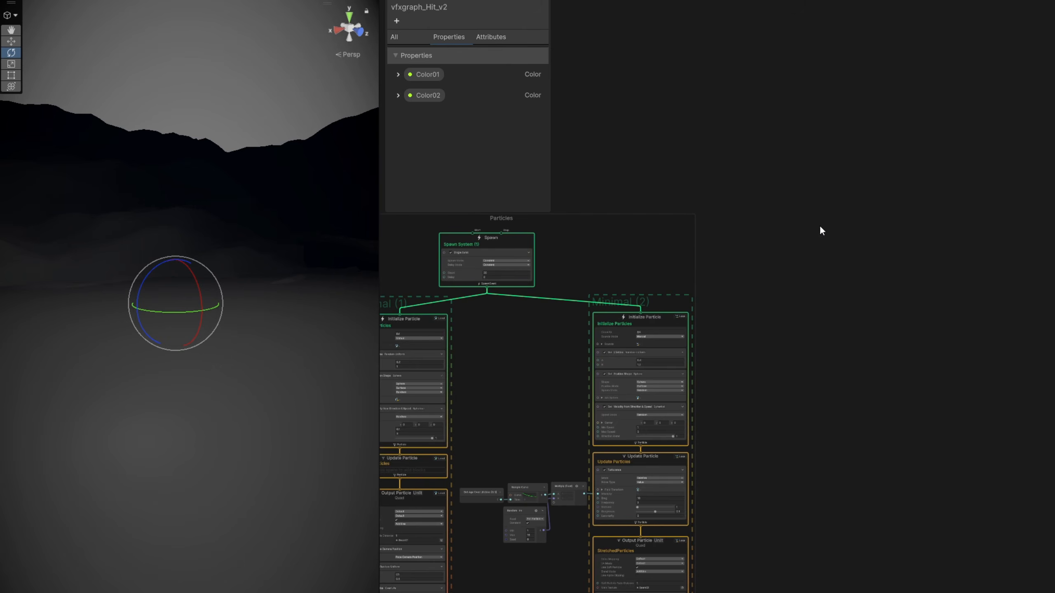
key("ctrl+v")
scroll(819, 232, "up", 8)
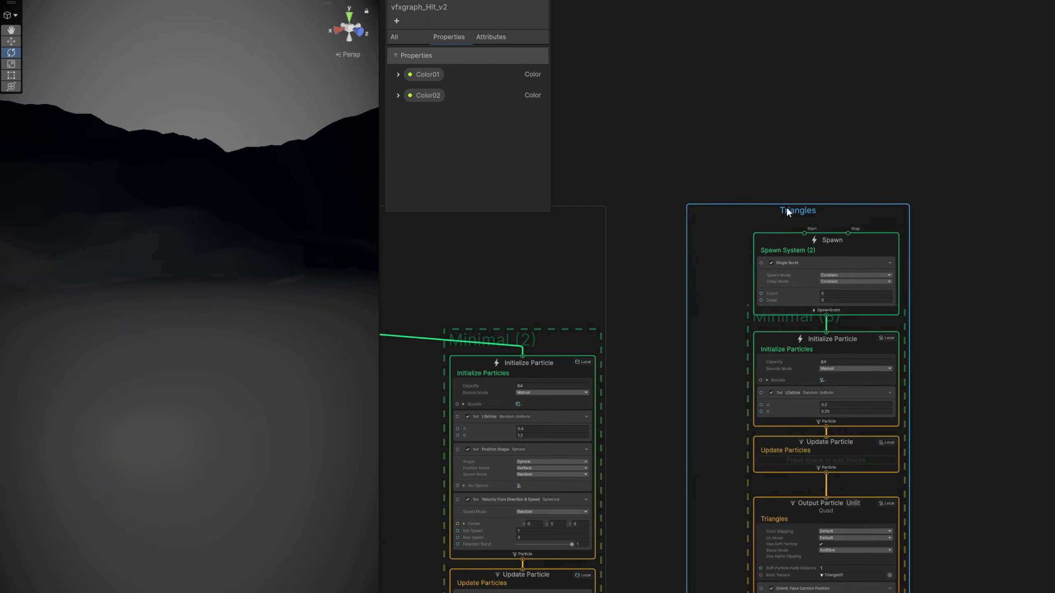
double_click(791, 211)
type("ImpactBe")
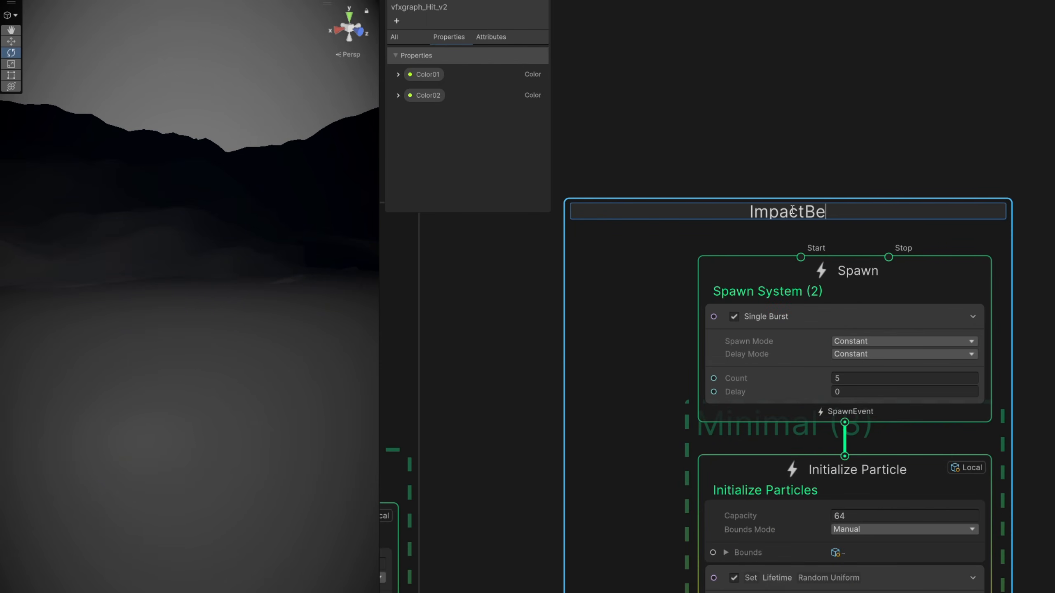
type("am")
key("Return")
Step: Set the ImpactBeam group's Single Burst Count to 1 and turn off Random on its Set Lifetime block
middle_click_drag(849, 381, 801, 298)
scroll(801, 297, "up", 1)
left_click(800, 297)
type("1")
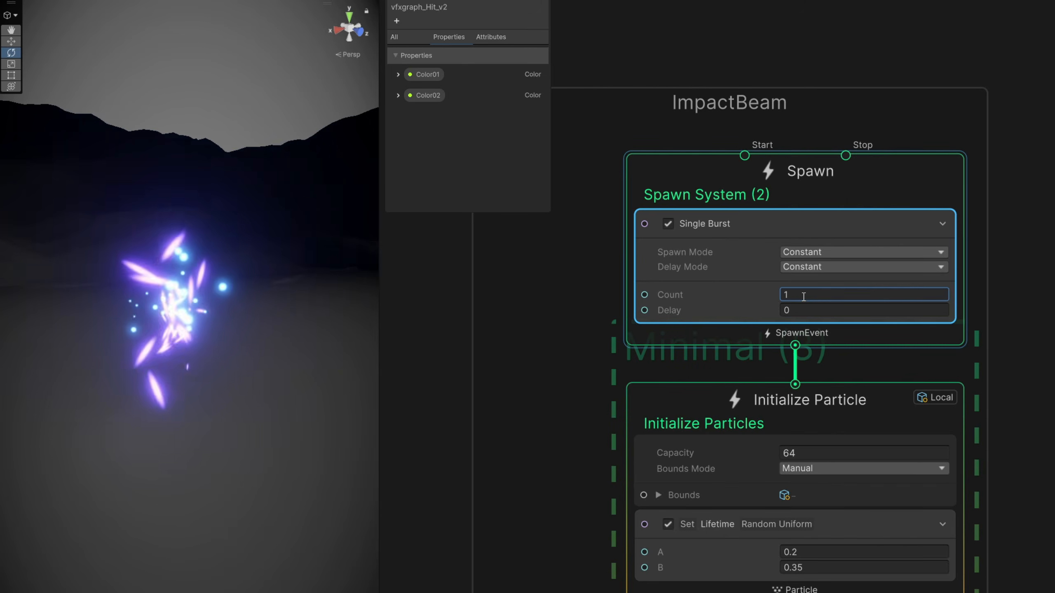
middle_click_drag(812, 520, 796, 354)
left_click(795, 354)
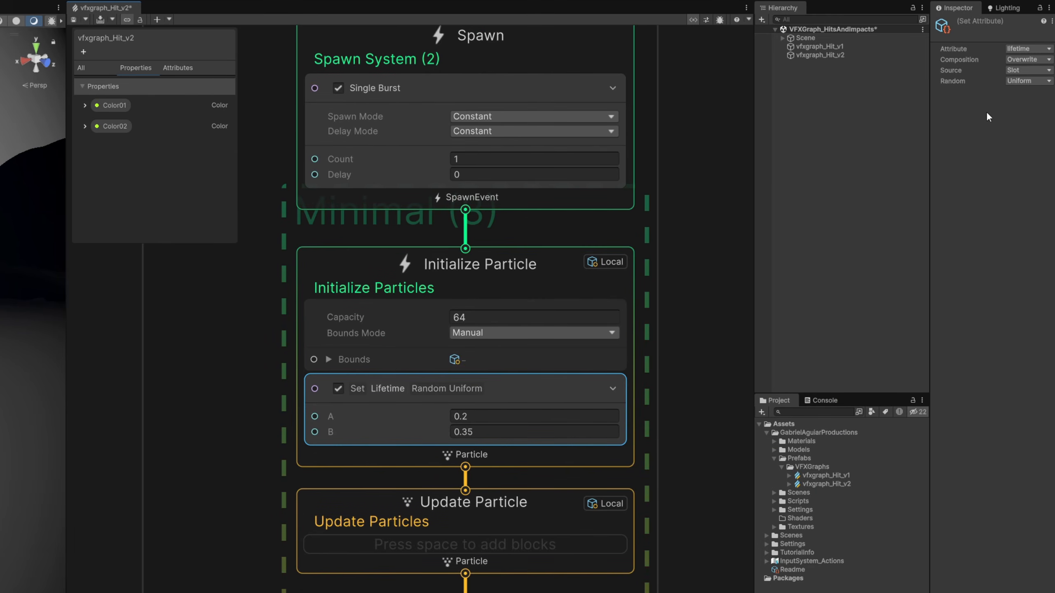
left_click(1022, 82)
left_click(1018, 90)
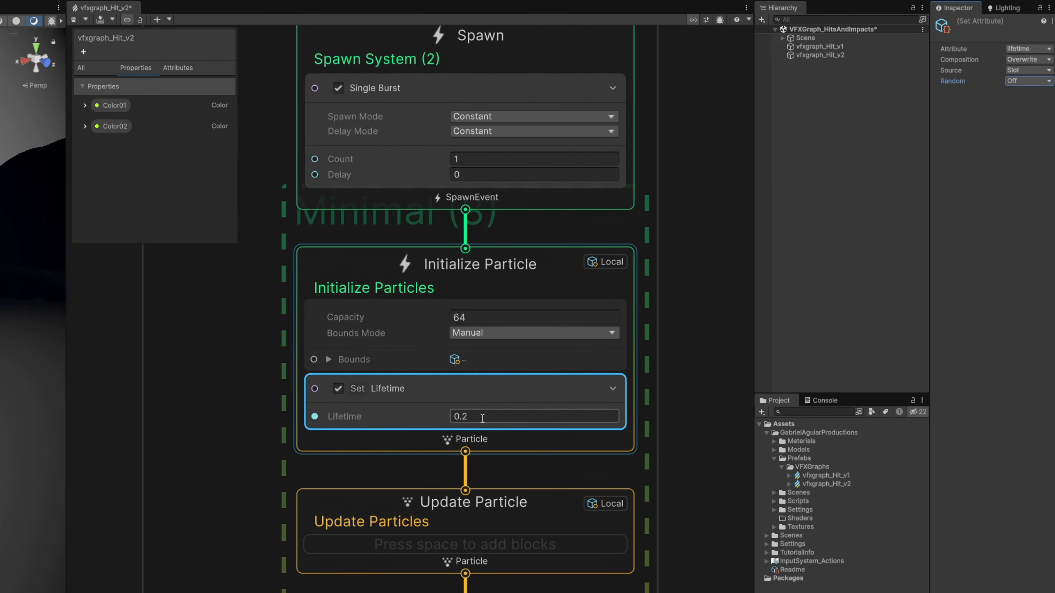
Step: Set the Main Texture of the ImpactBeam group's Output Particle context to Beam01
middle_click_drag(601, 466, 598, 144)
middle_click_drag(661, 474, 660, 360)
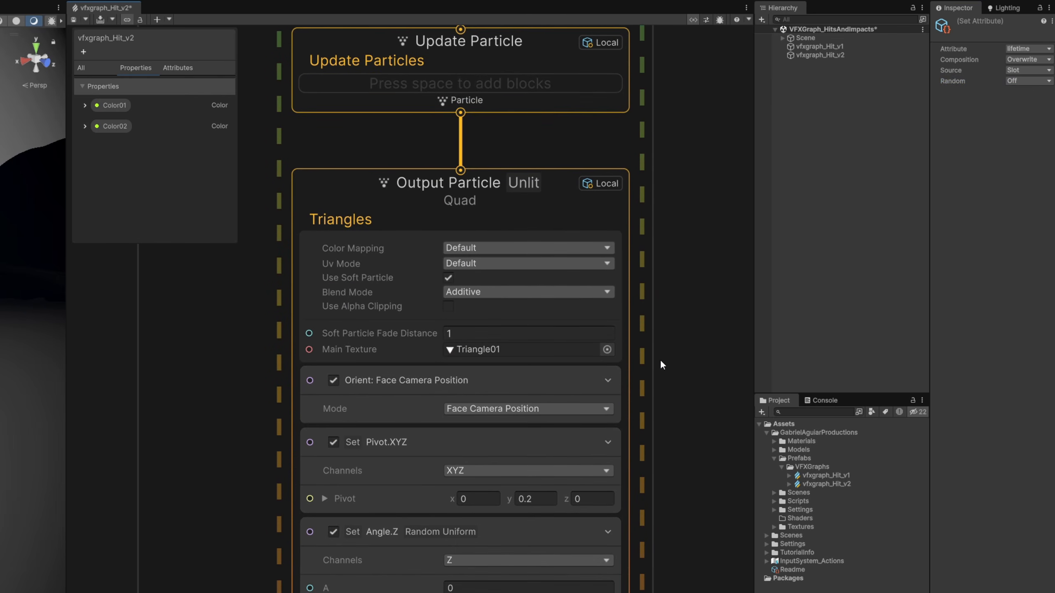
left_click(608, 349)
double_click(638, 295)
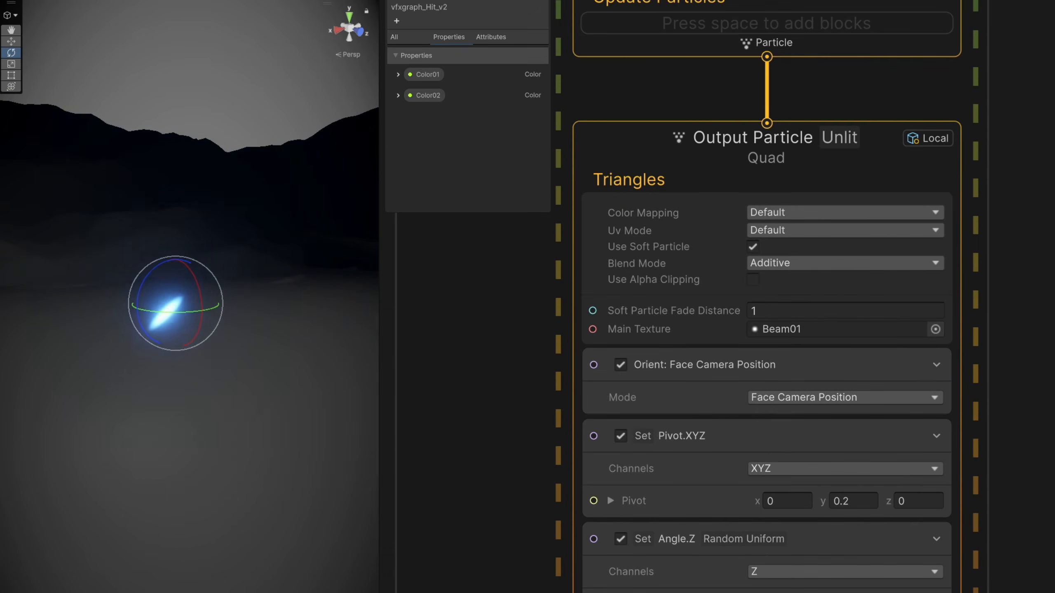
Step: Delete the Set Pivot.XYZ and Set Angle.Z blocks and the block between Set Size and Multiply Size from the ImpactBeam output
middle_click_drag(683, 441, 700, 225)
left_click(707, 221)
key("Delete")
left_click(714, 224)
key("Delete")
left_click(715, 324)
key("Delete")
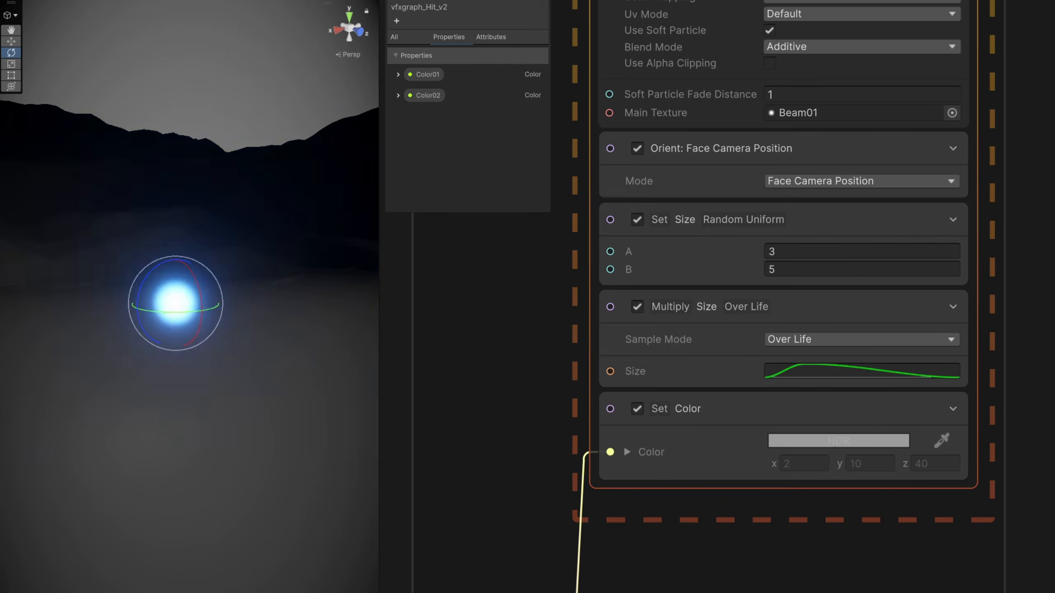
Step: Turn off Random on the ImpactBeam output's Set Size block and set Size to 7
scroll(710, 276, "down", 3)
left_click(720, 269)
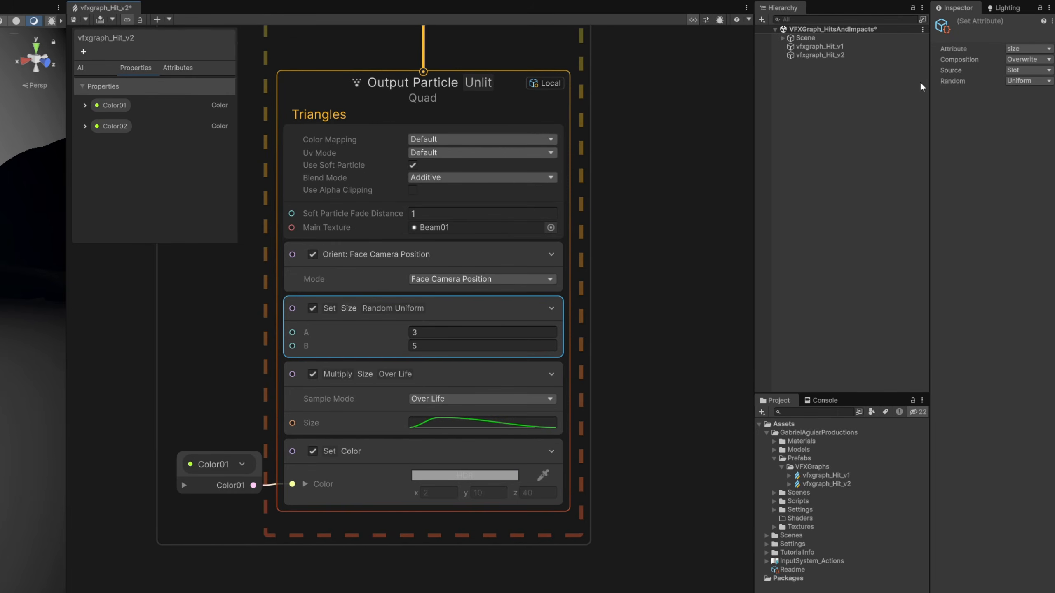
left_click(1023, 80)
left_click(1010, 89)
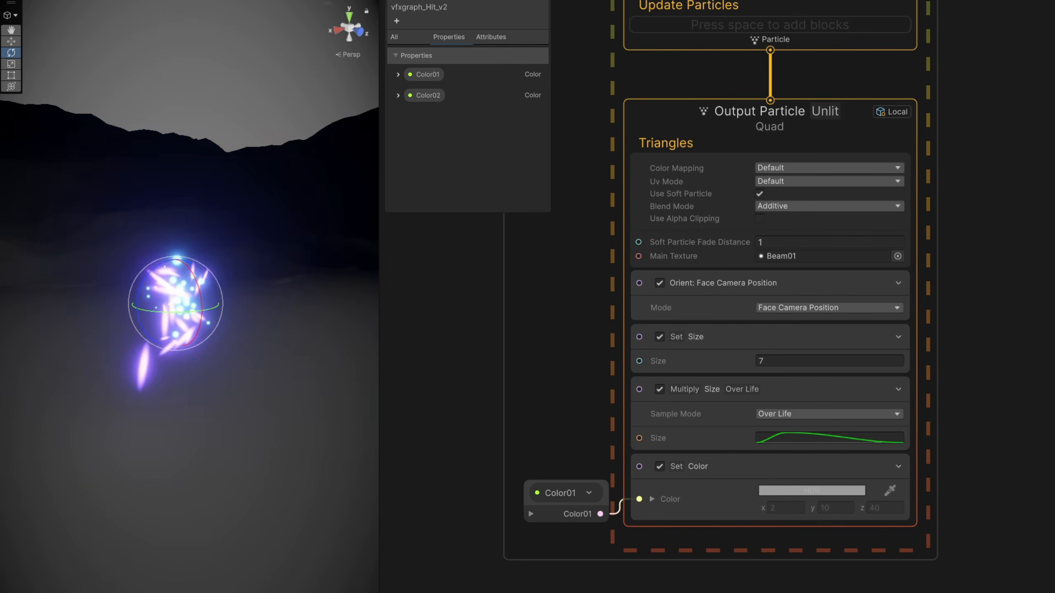
Step: Duplicate the ImpactBeam group and rename the copy Shockwave
scroll(936, 118, "down", 5)
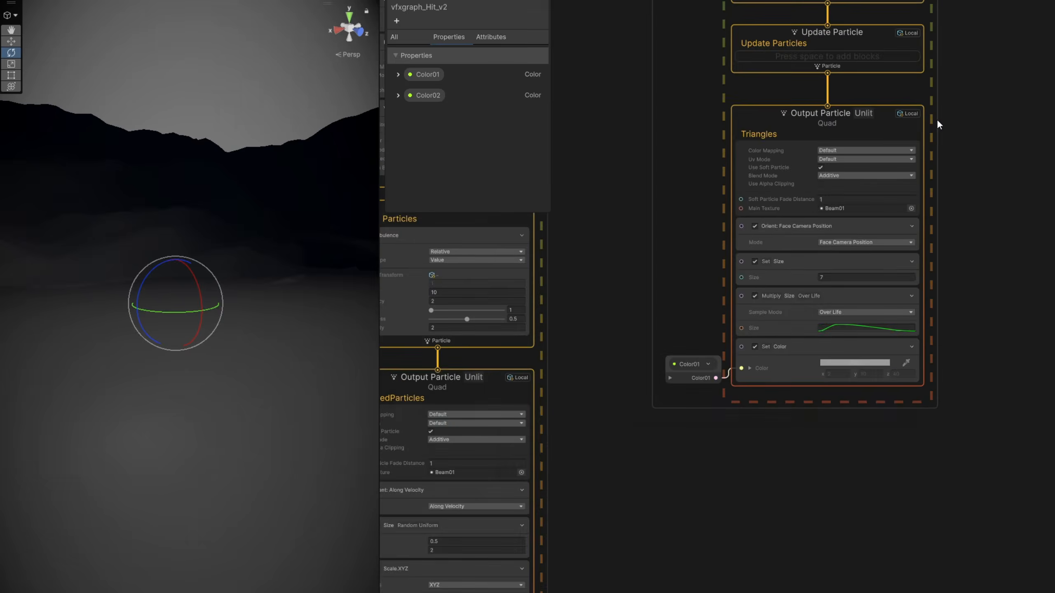
left_click(697, 107)
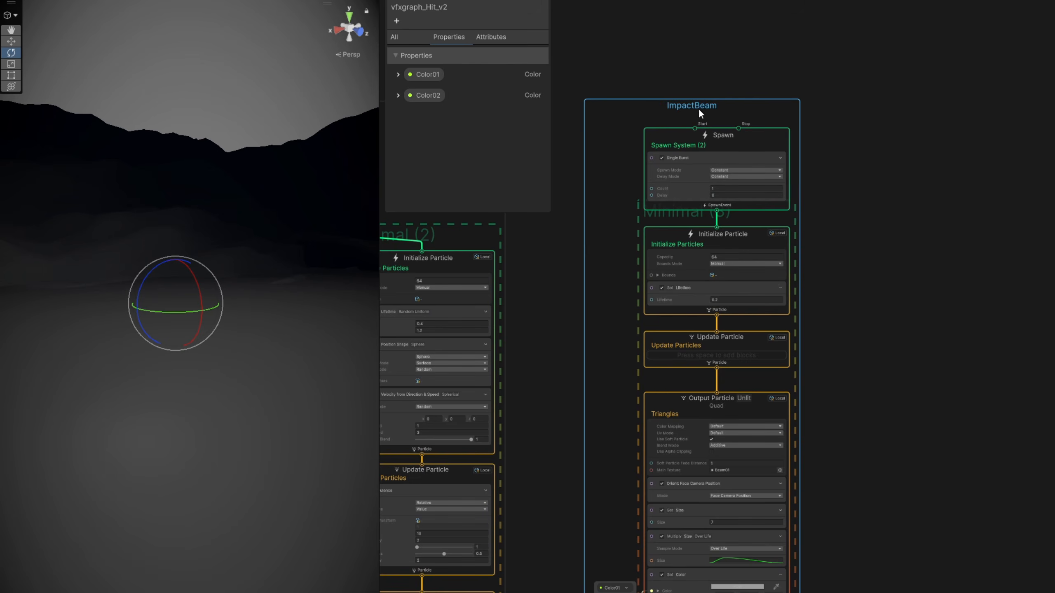
key("ctrl+d")
scroll(843, 129, "up", 2)
scroll(844, 129, "up", 1)
double_click(820, 124)
type("Shockwave")
key("Return")
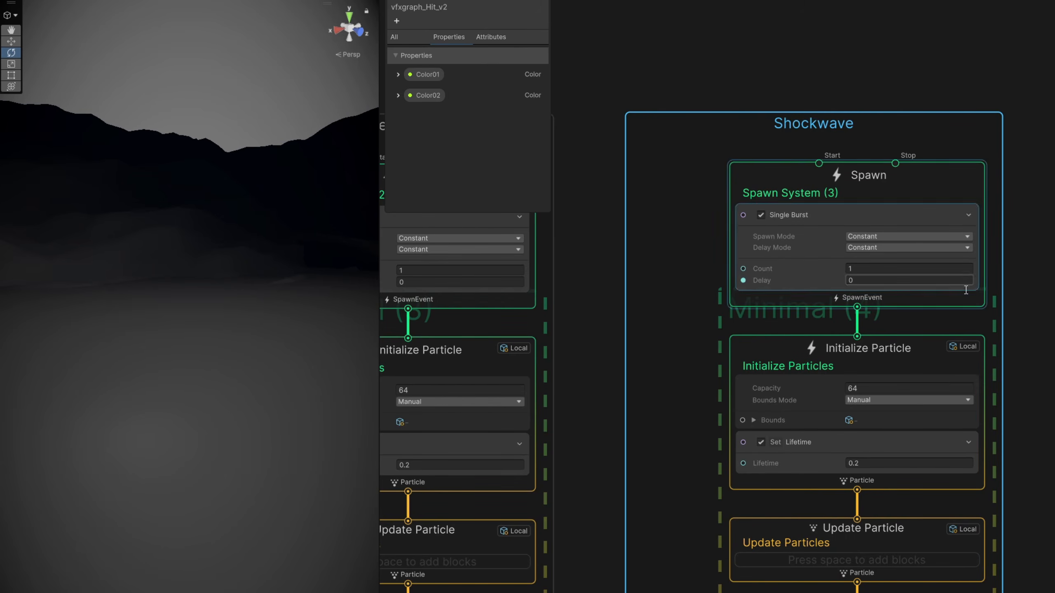
Step: Set the Shockwave group's particle Lifetime to 0.6
middle_click_drag(942, 278, 915, 180)
left_click(855, 365)
type("0.6")
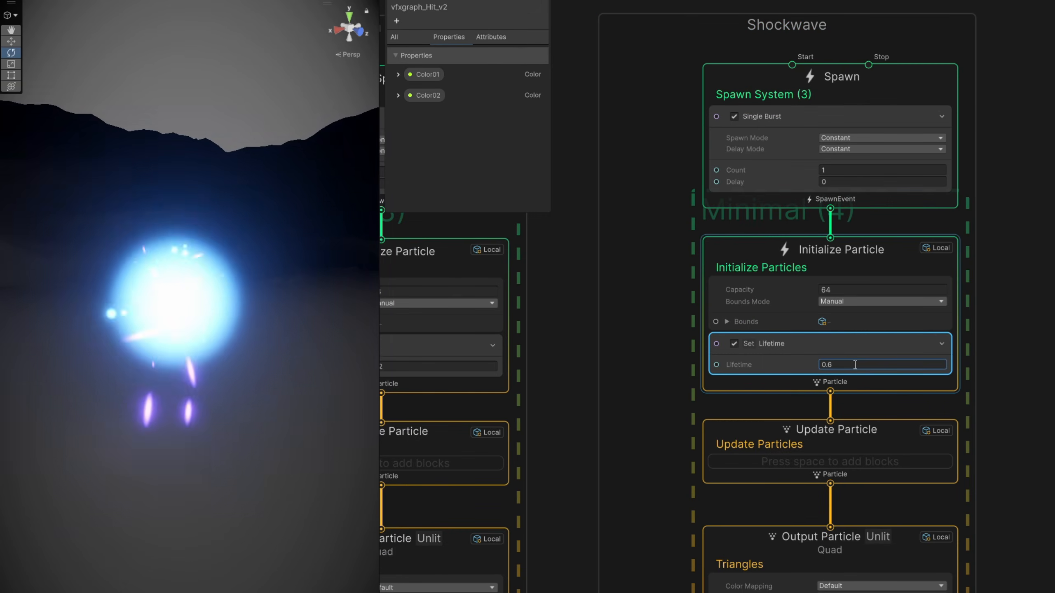
Step: Switch to Material Maker and add a Shape node to the empty graph
middle_click_drag(975, 502, 922, 134)
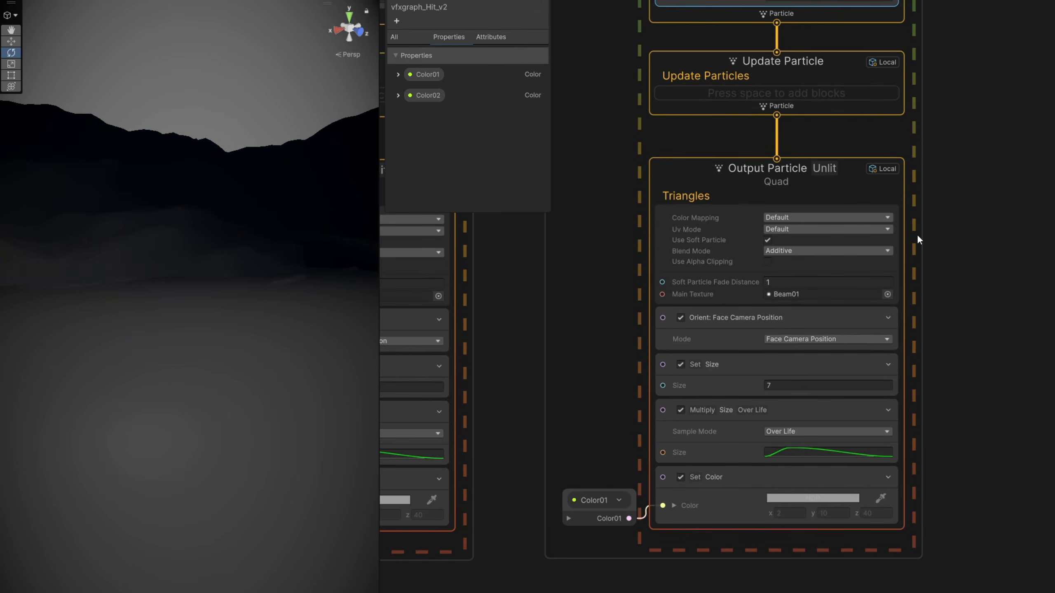
scroll(812, 316, "up", 1)
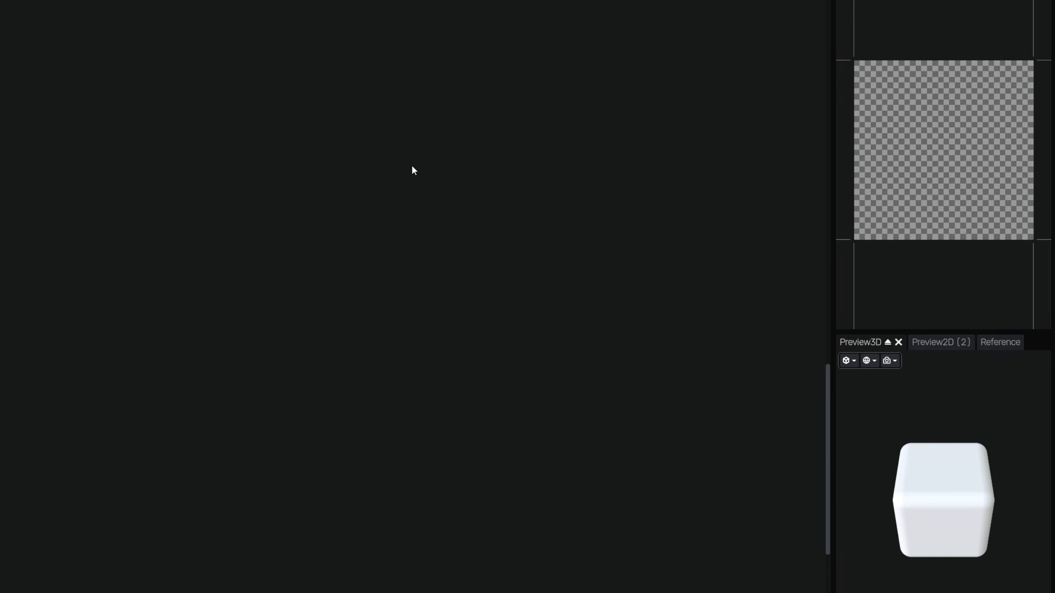
right_click(412, 168)
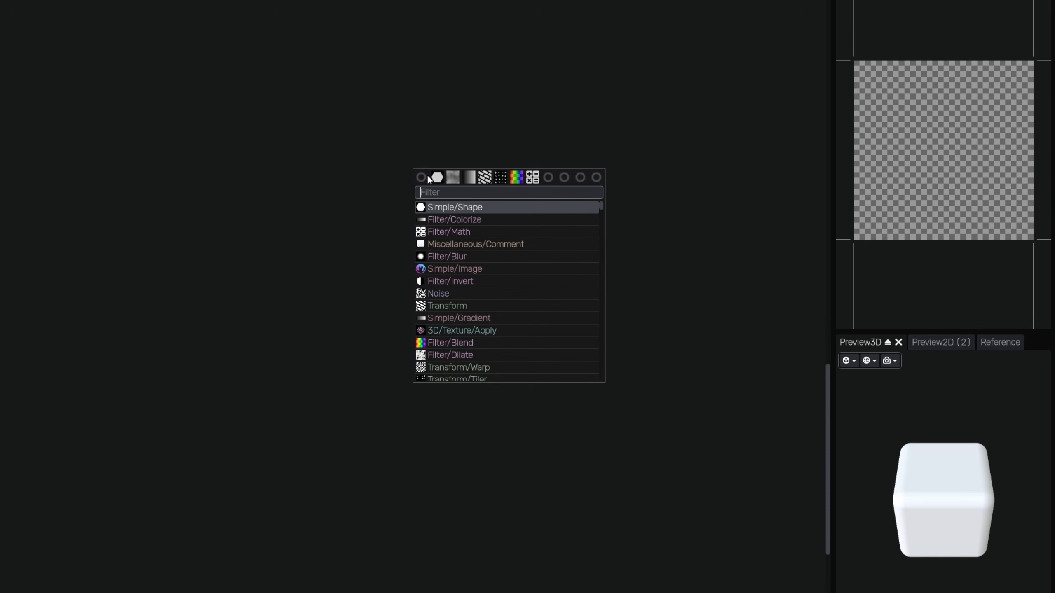
left_click(454, 211)
left_click_drag(459, 183, 397, 161)
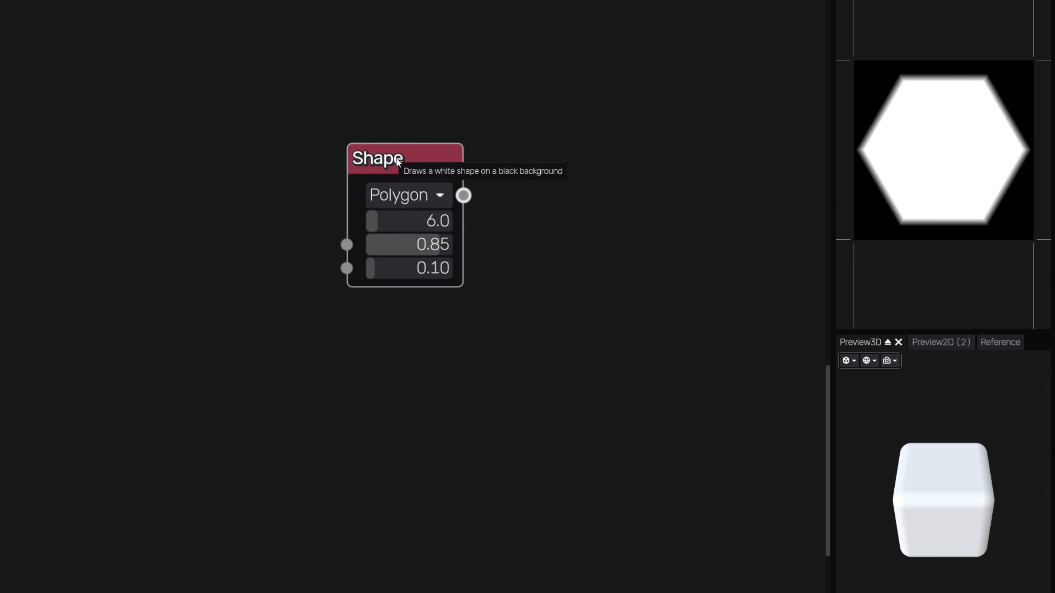
Step: Change the Shape node to a Circle with size 0.80 and edge 0.00, and move it aside to make room
left_click(425, 196)
left_click(426, 220)
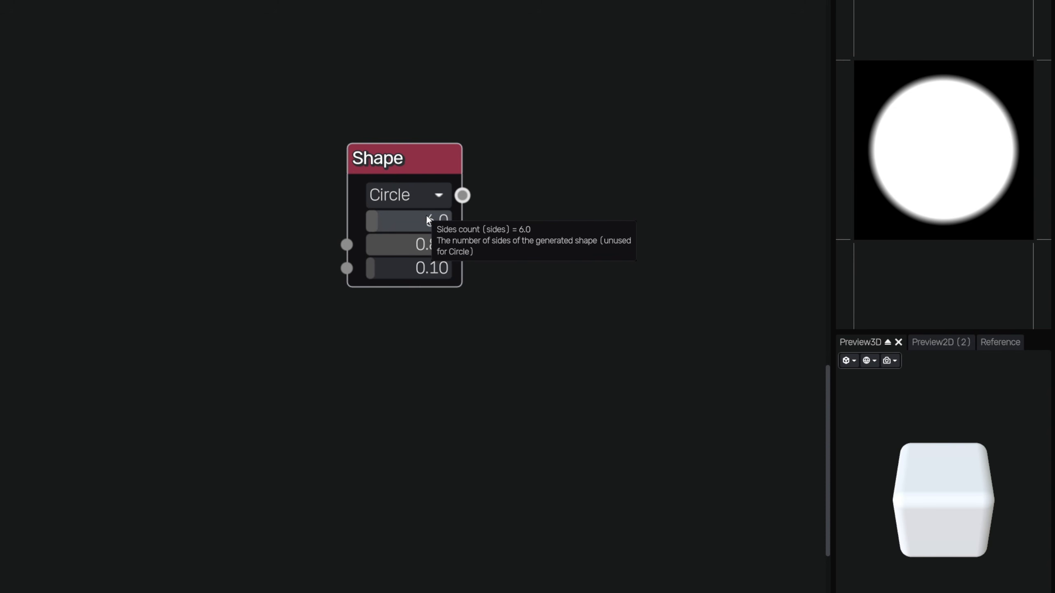
left_click(431, 248)
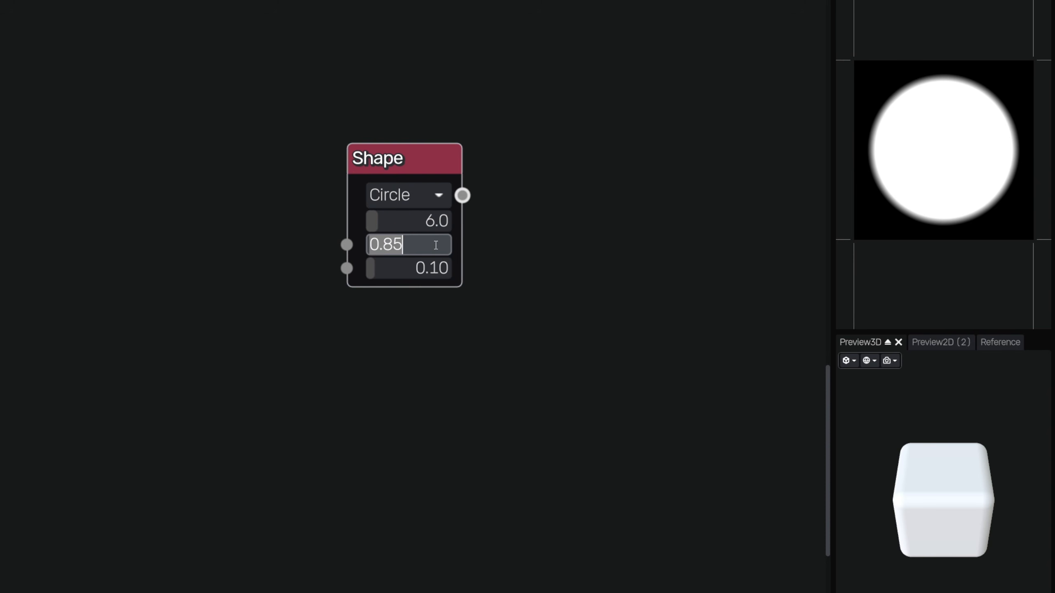
type(".8")
key("Return")
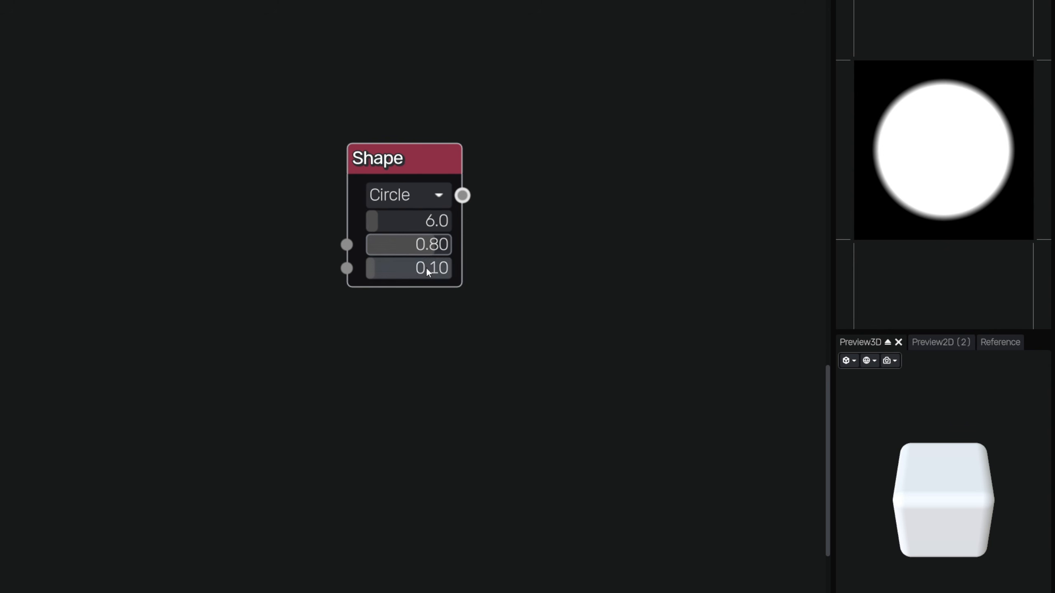
left_click_drag(430, 267, 252, 272)
left_click_drag(395, 166, 259, 140)
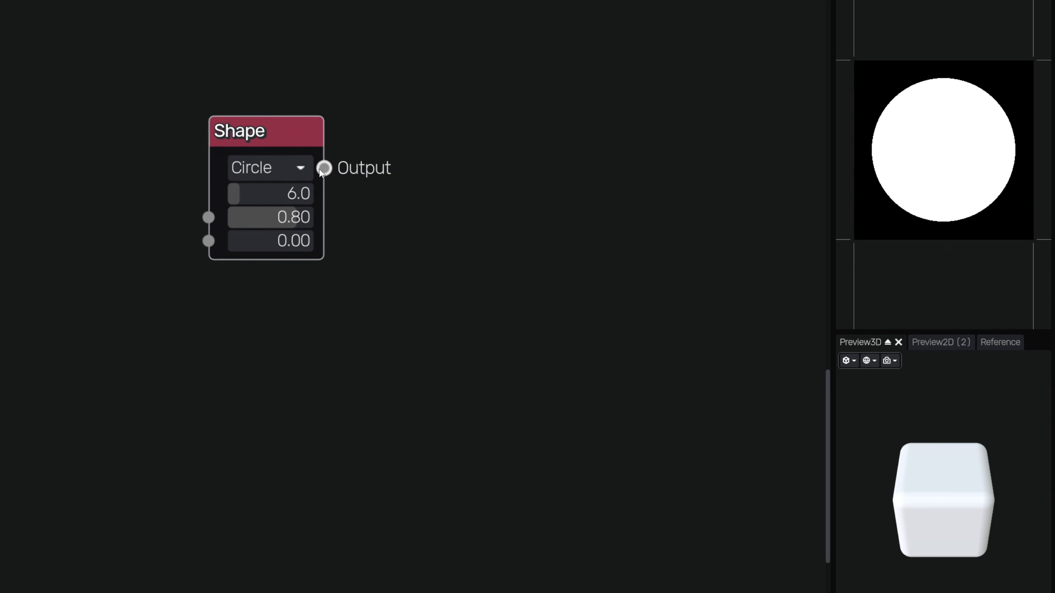
Step: Add a Transform node fed by the circle and set its Scale X and Scale Y to 0.75
left_click_drag(324, 167, 391, 286)
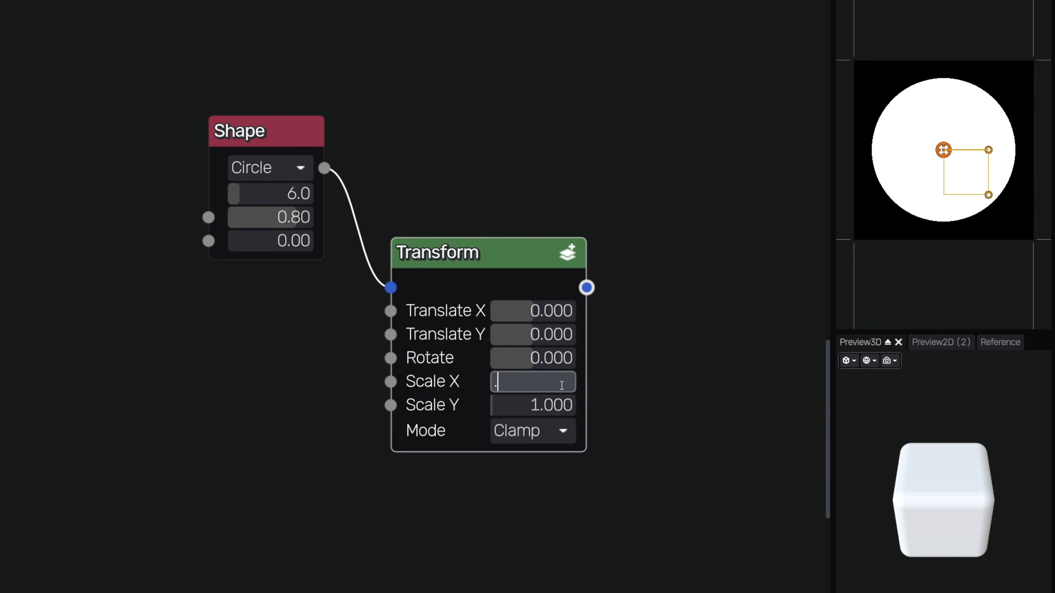
key("Tab")
type(".75")
key("Return")
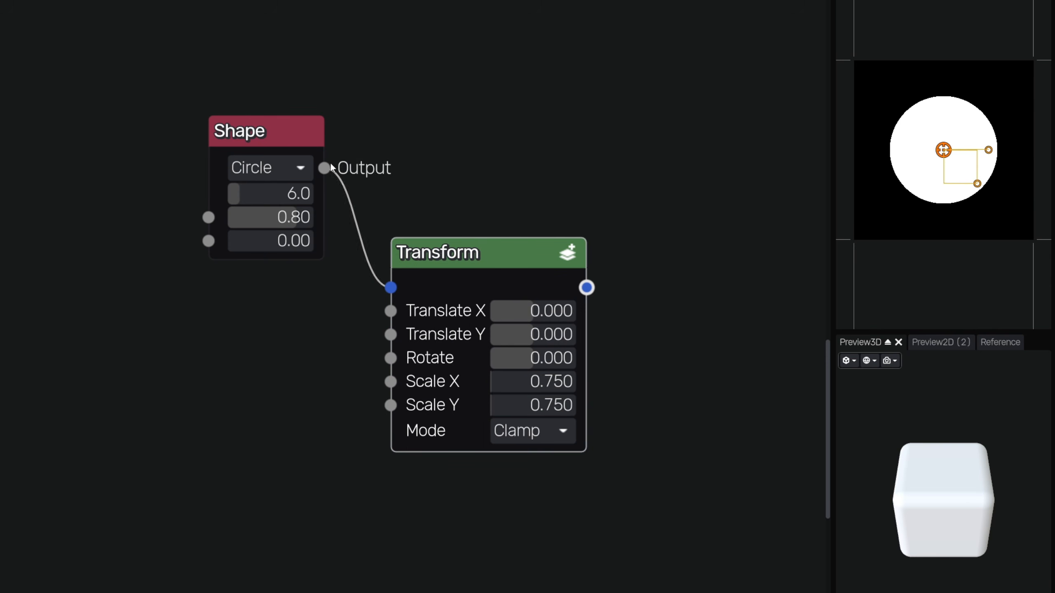
Step: Add a Math node set to A-B that subtracts the Transform output from the original circle
left_click(679, 191)
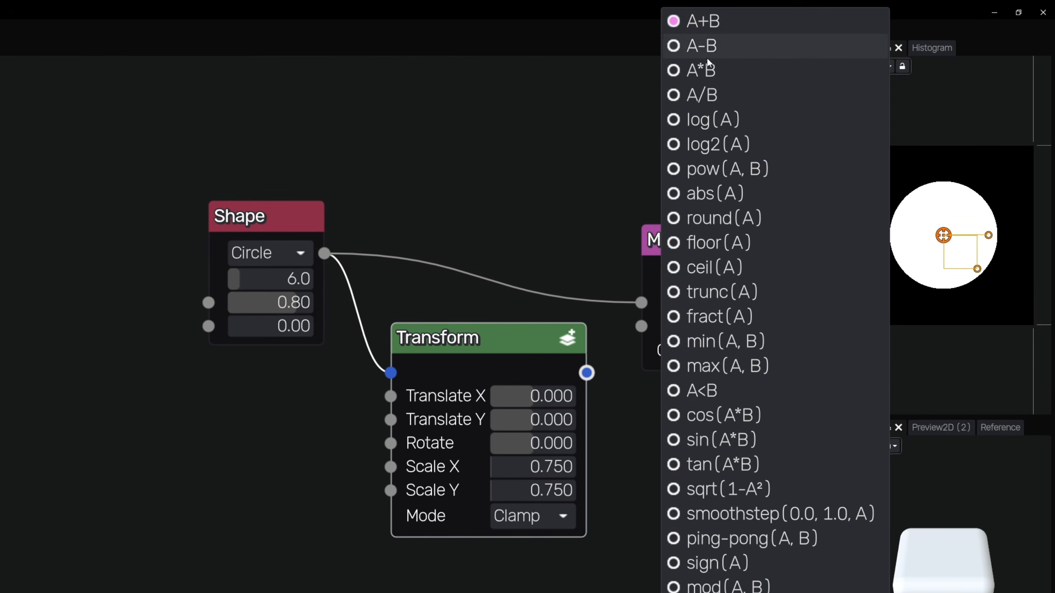
left_click(712, 50)
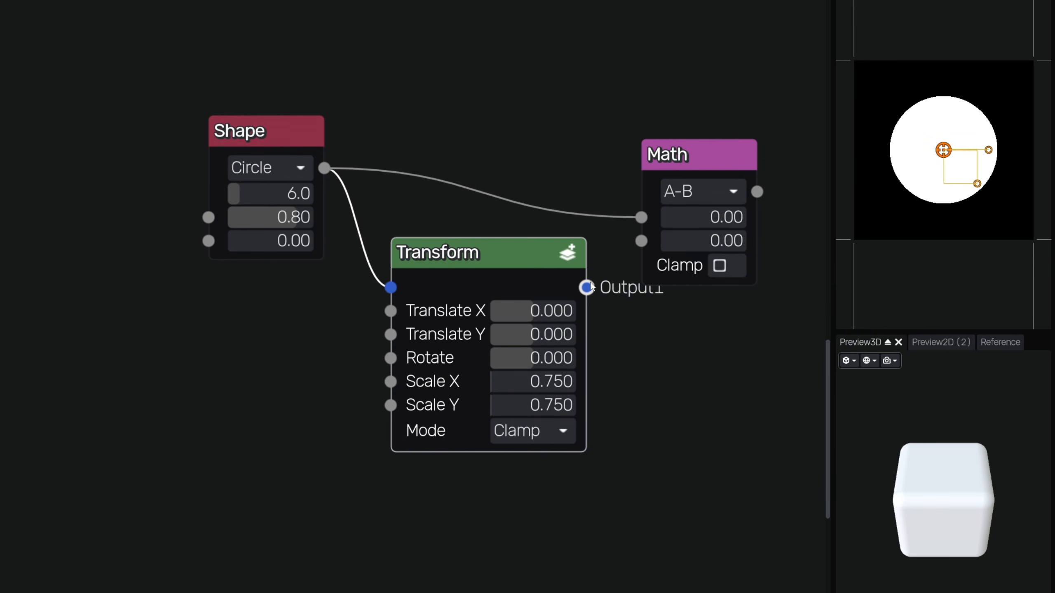
left_click_drag(635, 240, 641, 239)
left_click_drag(674, 154, 669, 107)
Step: Add a Fast Blur node fed by the Math node's output
middle_click_drag(751, 145, 374, 137)
left_click_drag(416, 137, 465, 102)
type("fast")
key("Return")
middle_click_drag(699, 135, 526, 131)
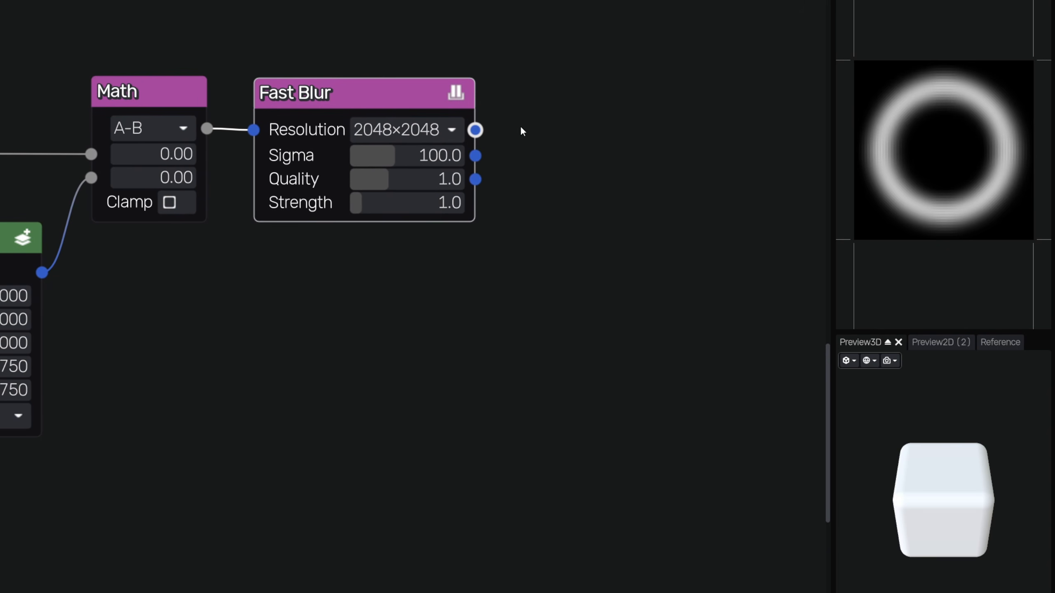
Step: Add a Colorize node after Fast Blur and make its black gradient stop fully transparent
left_click_drag(476, 129, 554, 124)
type("col")
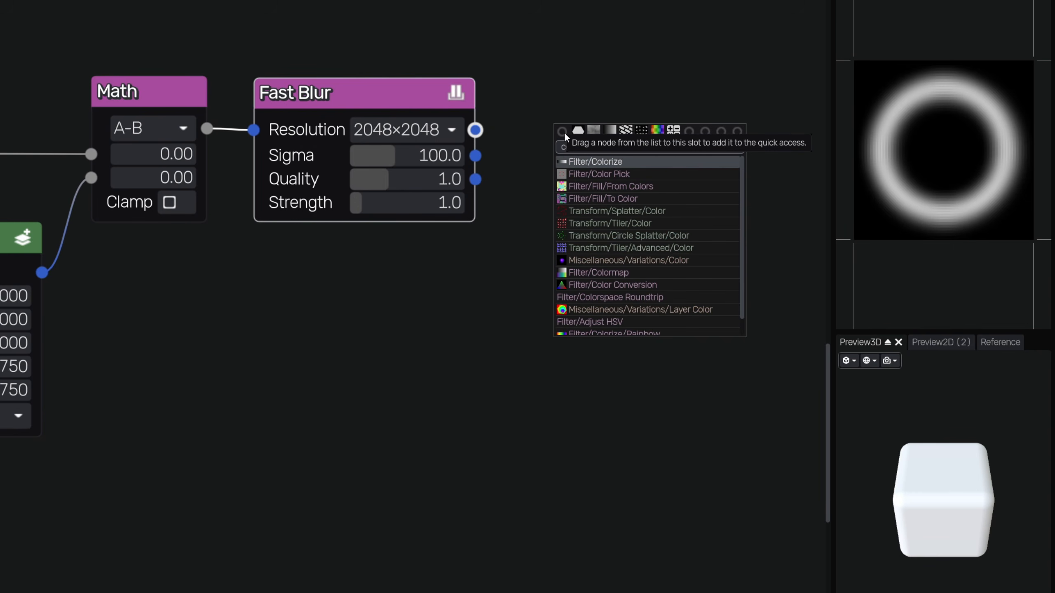
key("Return")
double_click(557, 146)
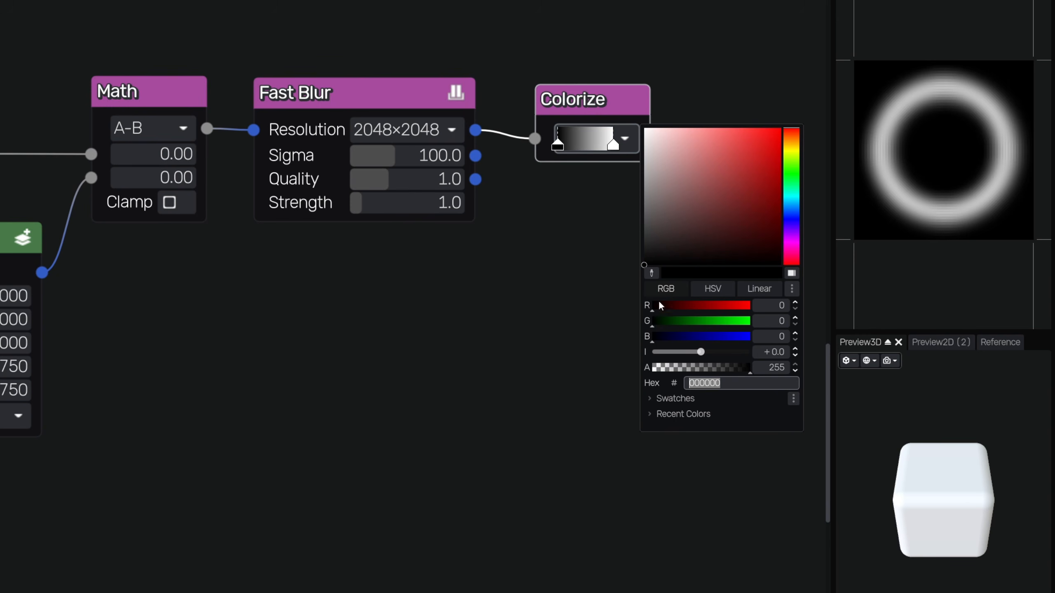
left_click_drag(720, 368, 610, 369)
left_click(740, 34)
left_click_drag(593, 100, 578, 94)
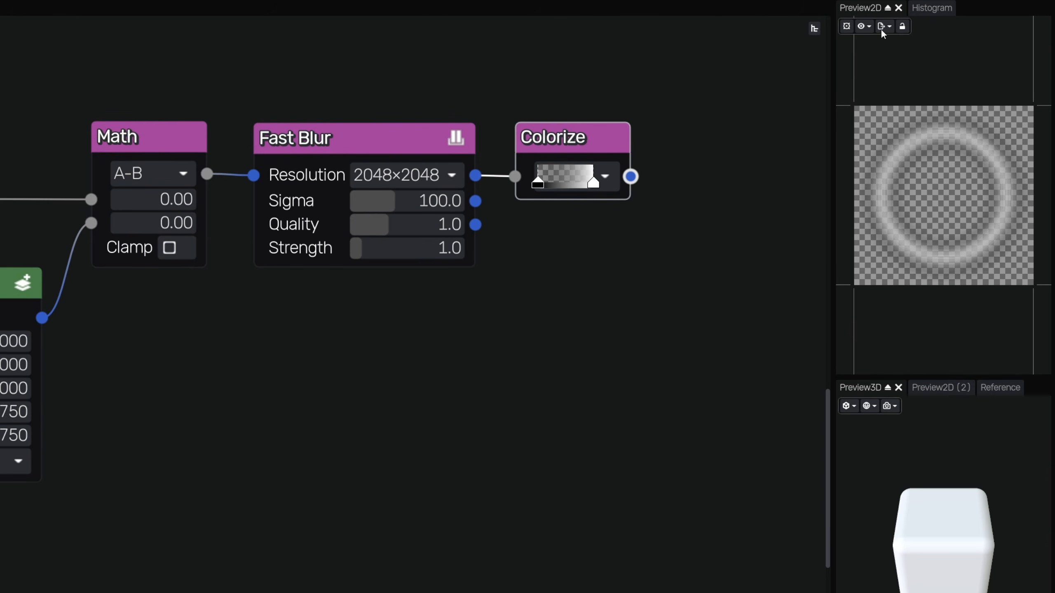
Step: Export the Colorize preview as a 1024x1024 PNG image named Circle01
left_click(884, 26)
left_click(910, 59)
key("BackSpace")
key("BackSpace")
key("BackSpace")
key("BackSpace")
type("Circle01")
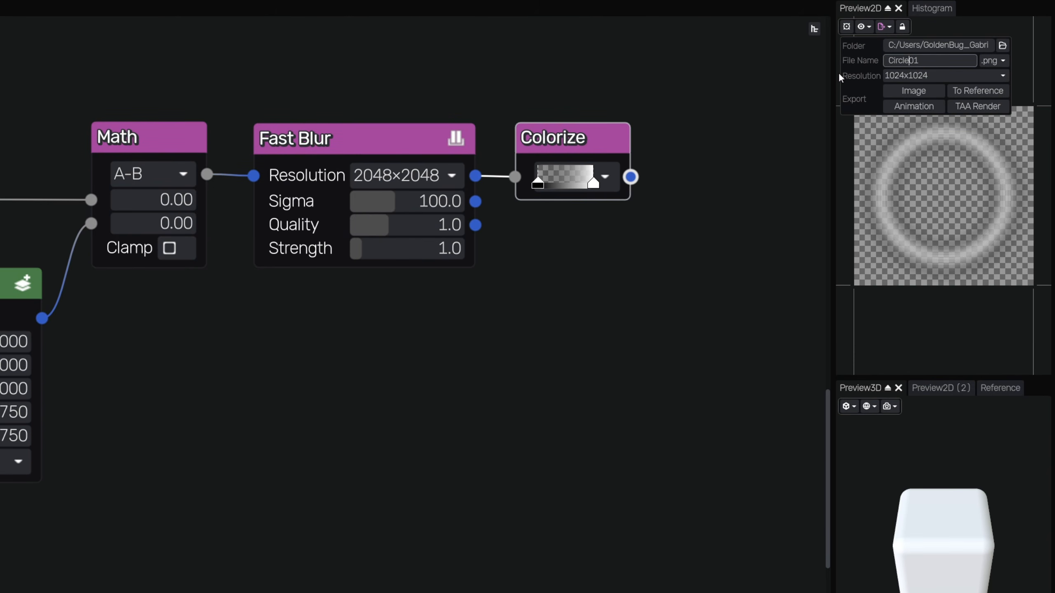
left_click(911, 90)
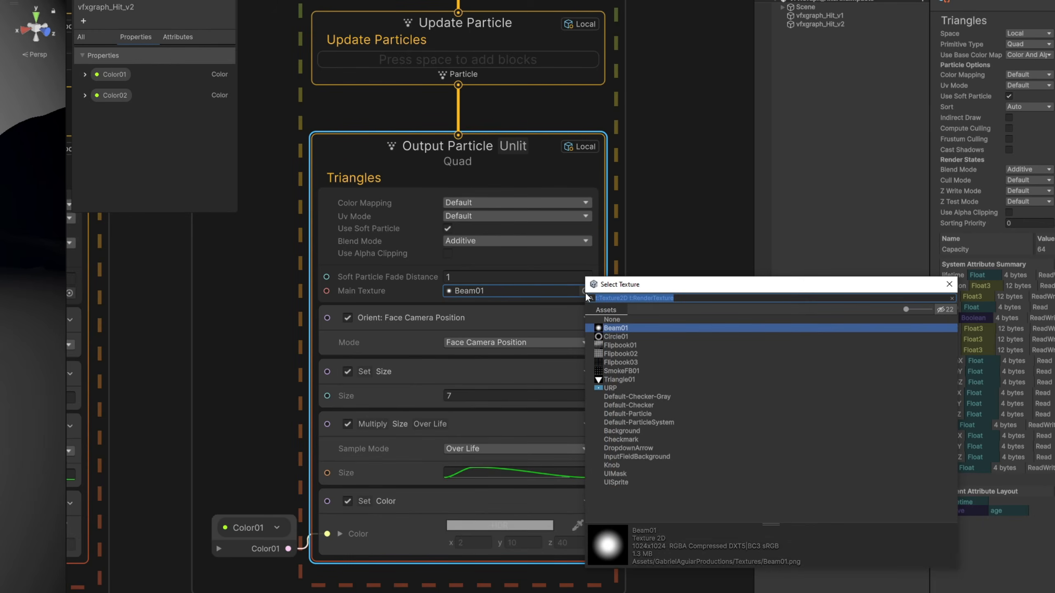
Step: In Unity, assign Circle01 as the Shockwave output's Main Texture and set its Set Size block to 5
double_click(615, 337)
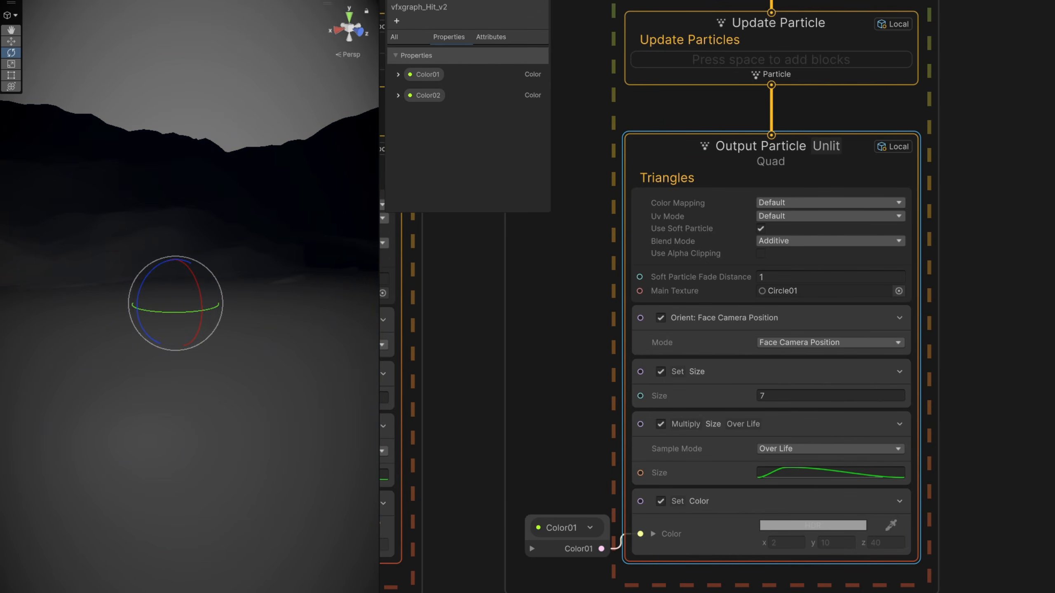
left_click(778, 395)
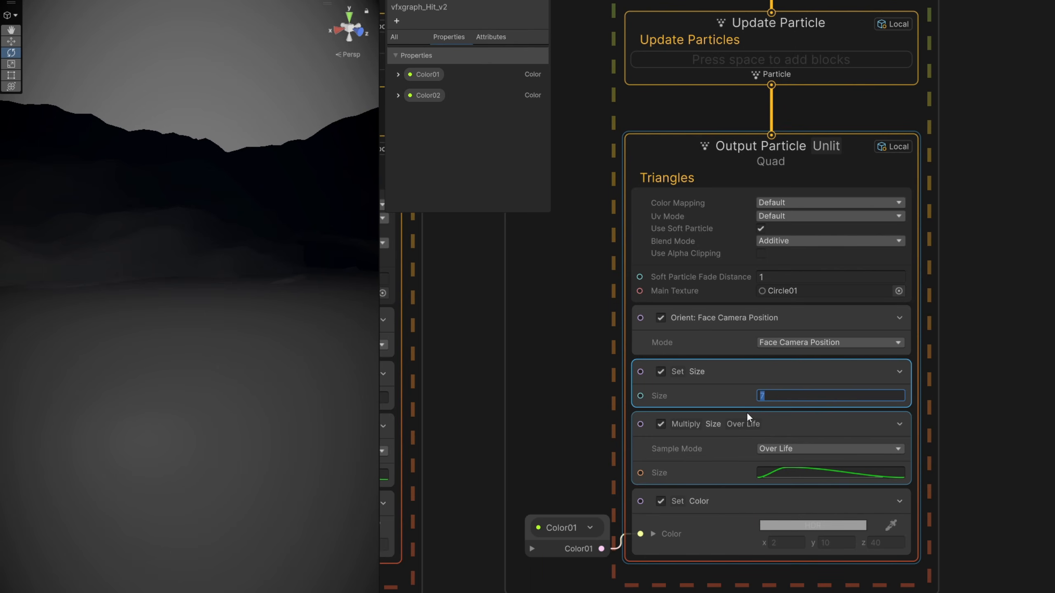
key("Return")
Step: Replace the Multiply Size Over Life curve with the preset that rises fast and levels off at 1, steepening its start
left_click(812, 476)
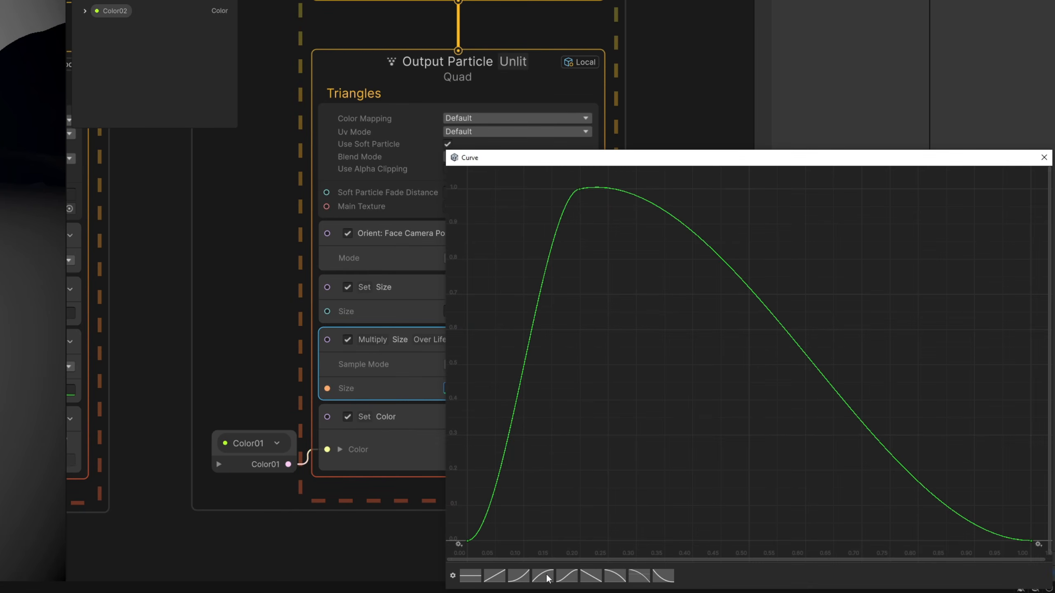
left_click(547, 577)
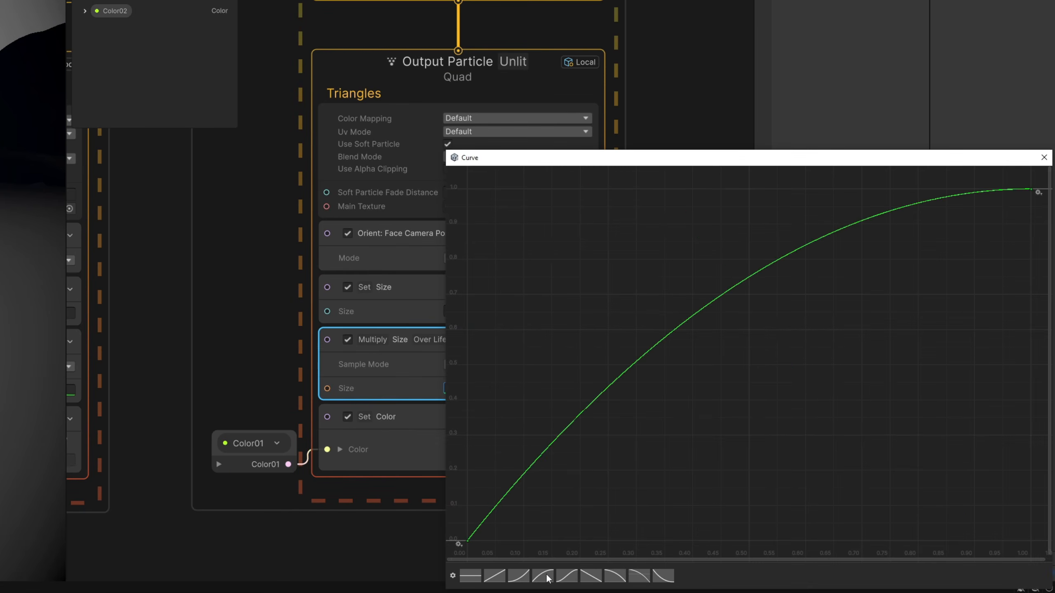
left_click_drag(486, 526, 480, 524)
left_click(1037, 159)
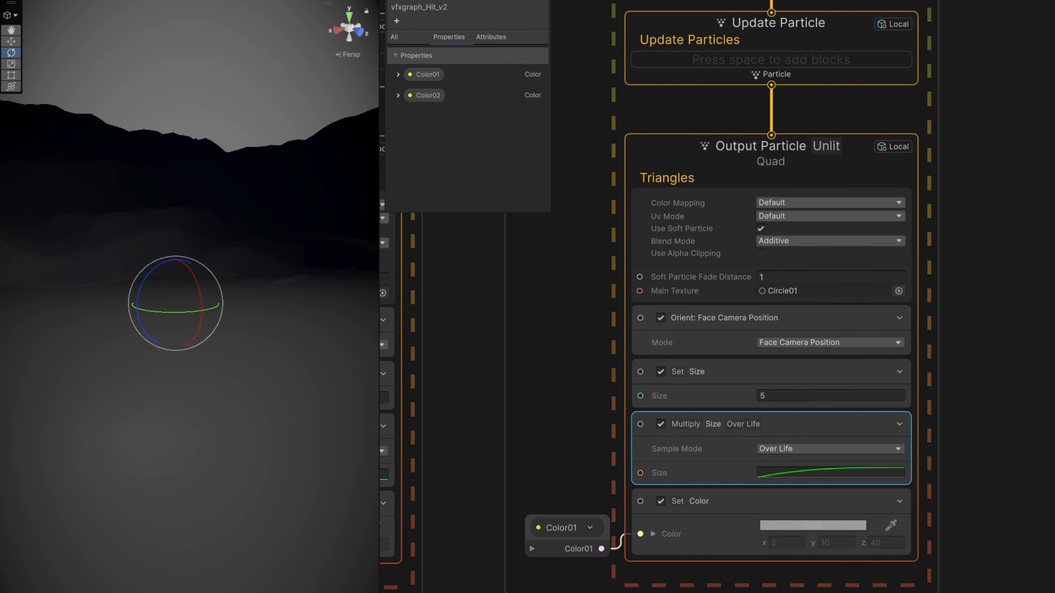
Step: Replace the Color01 property node with Color02 and connect it to the Set Color block
left_click(559, 529)
key("Delete")
left_click_drag(431, 97, 509, 496)
left_click_drag(641, 536, 641, 535)
Step: Add a Set Color Over Life block and reduce its gradient's opaque alpha keys to one at location 0 with alpha 10
middle_click_drag(786, 577, 784, 441)
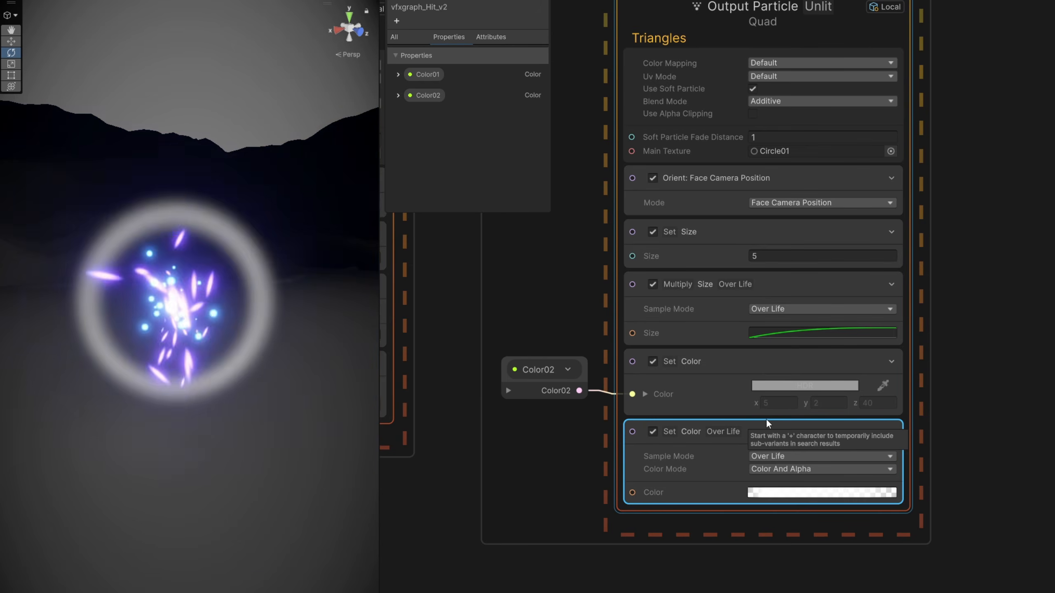
left_click(786, 493)
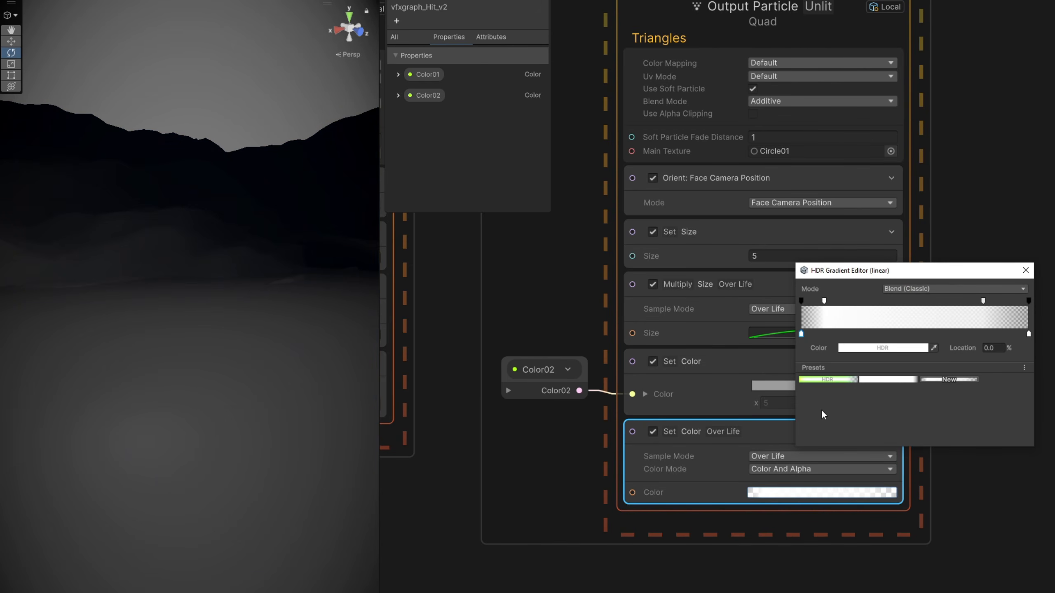
left_click(825, 301)
key("Delete")
key("Delete")
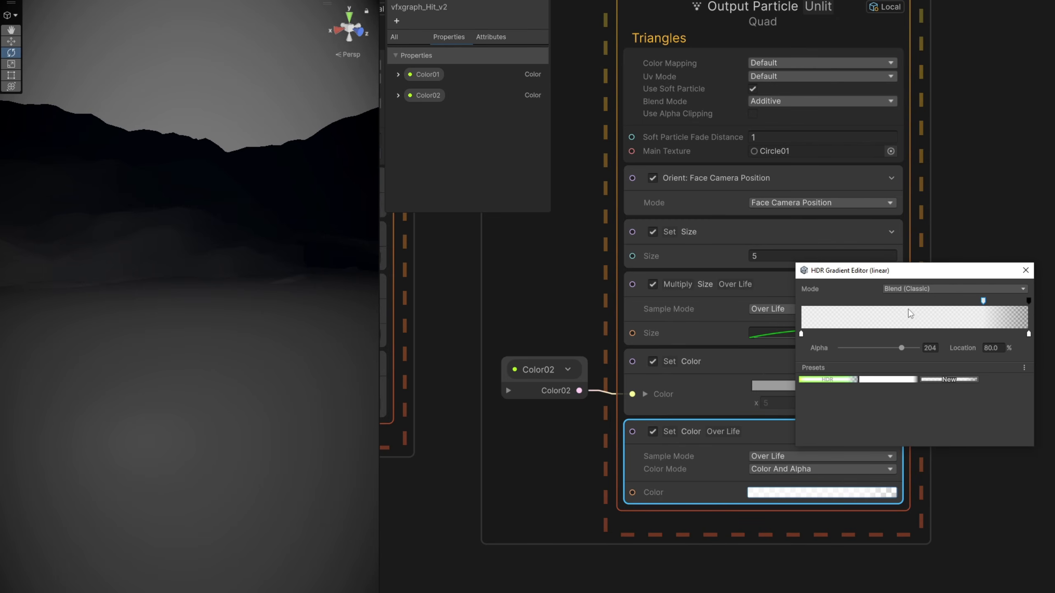
left_click_drag(983, 303, 801, 303)
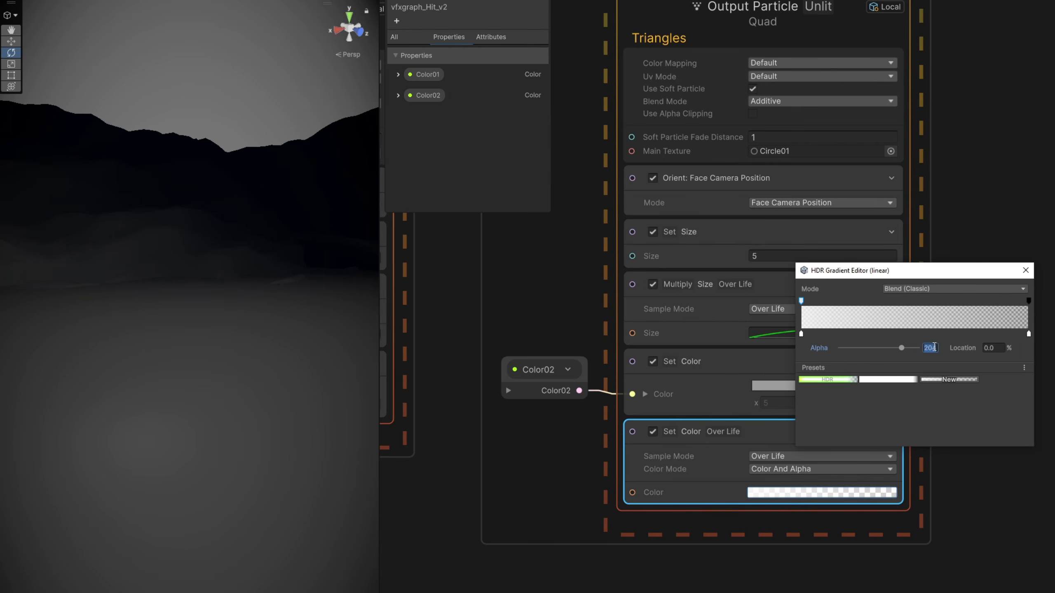
type("10")
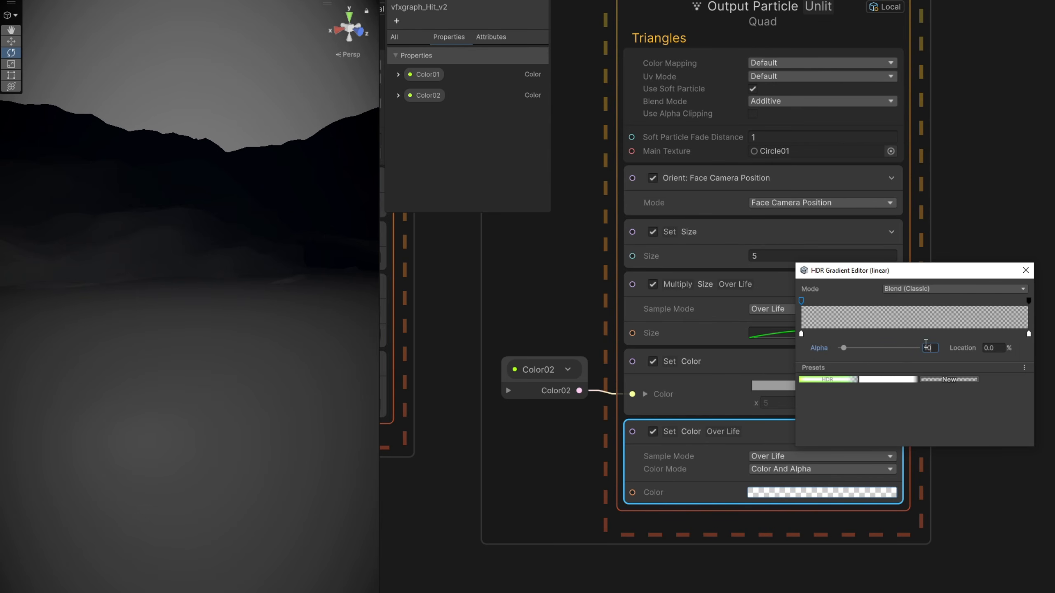
Step: Make the gradient's end color key black and set the Color Over Life block's Composition to Multiply
double_click(1028, 334)
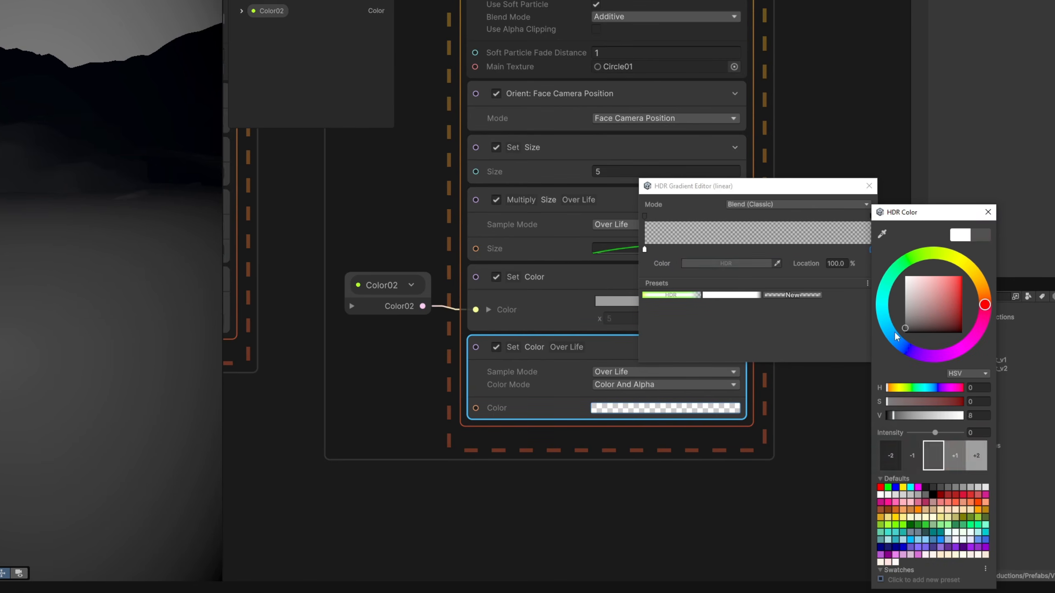
left_click(895, 333)
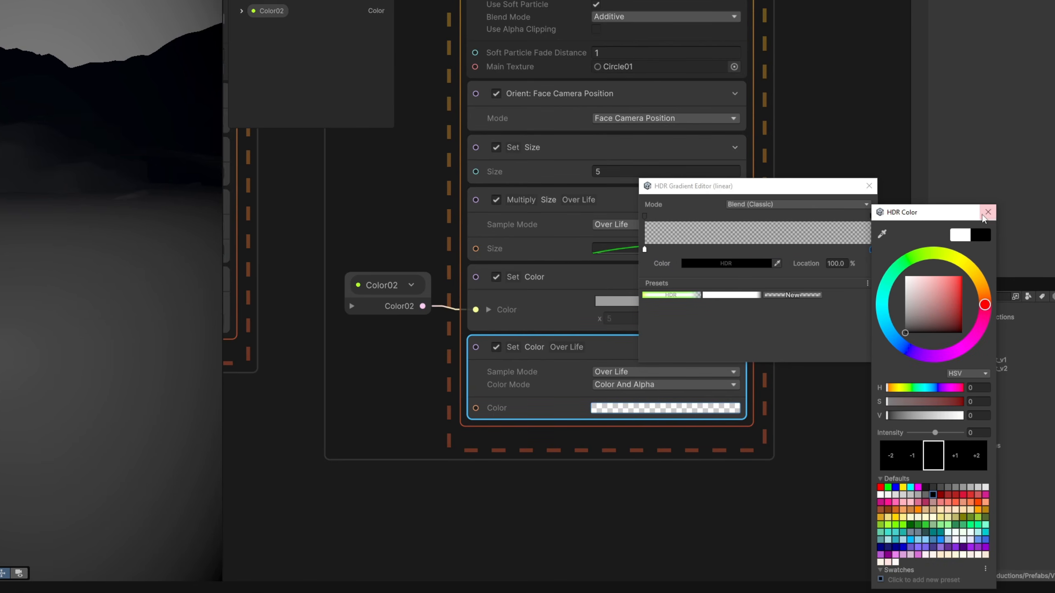
left_click(991, 212)
left_click(869, 186)
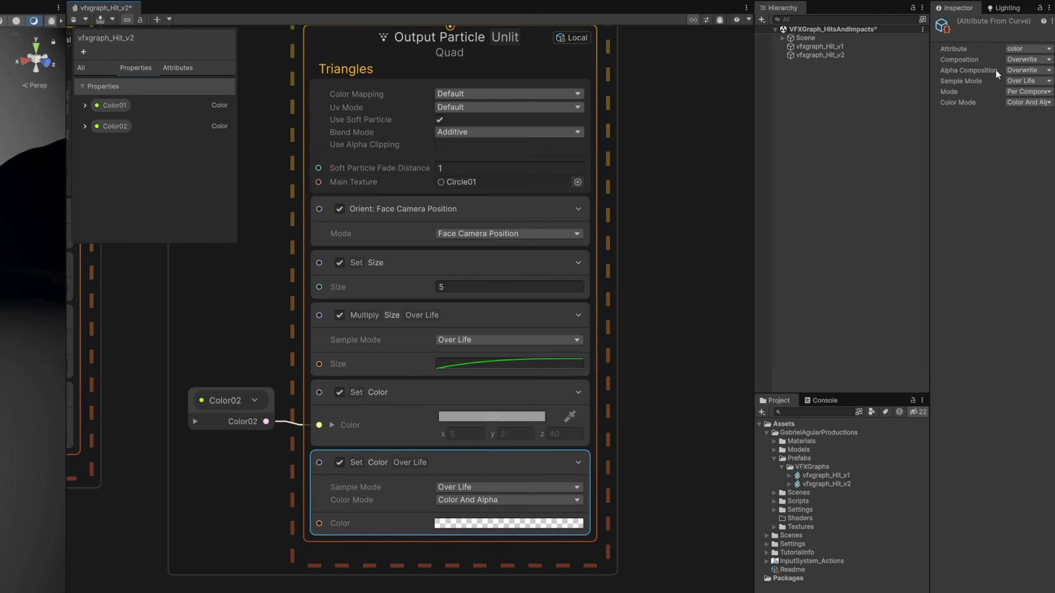
left_click(1010, 69)
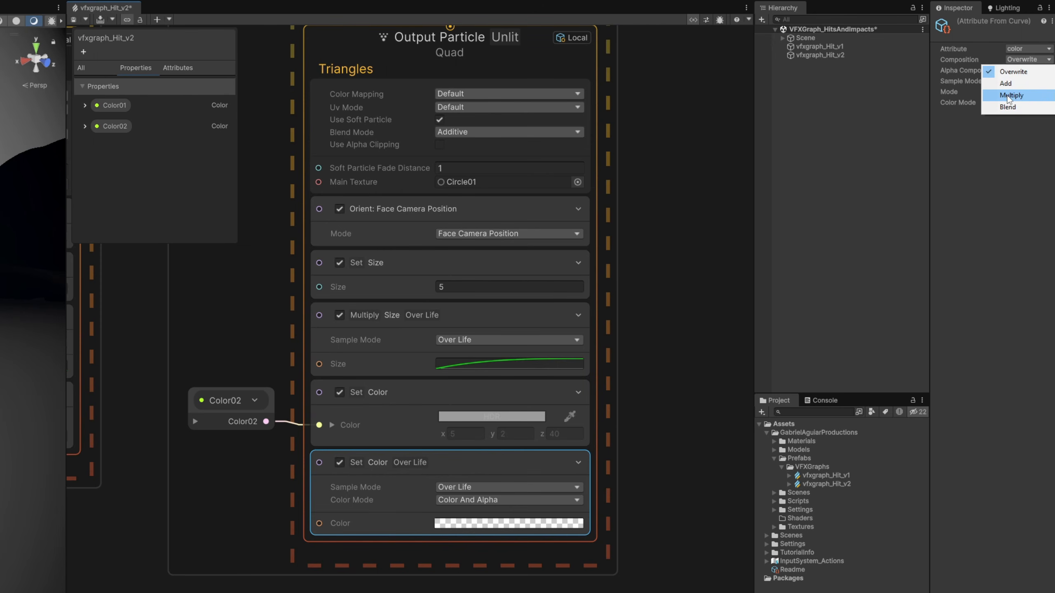
left_click(1011, 95)
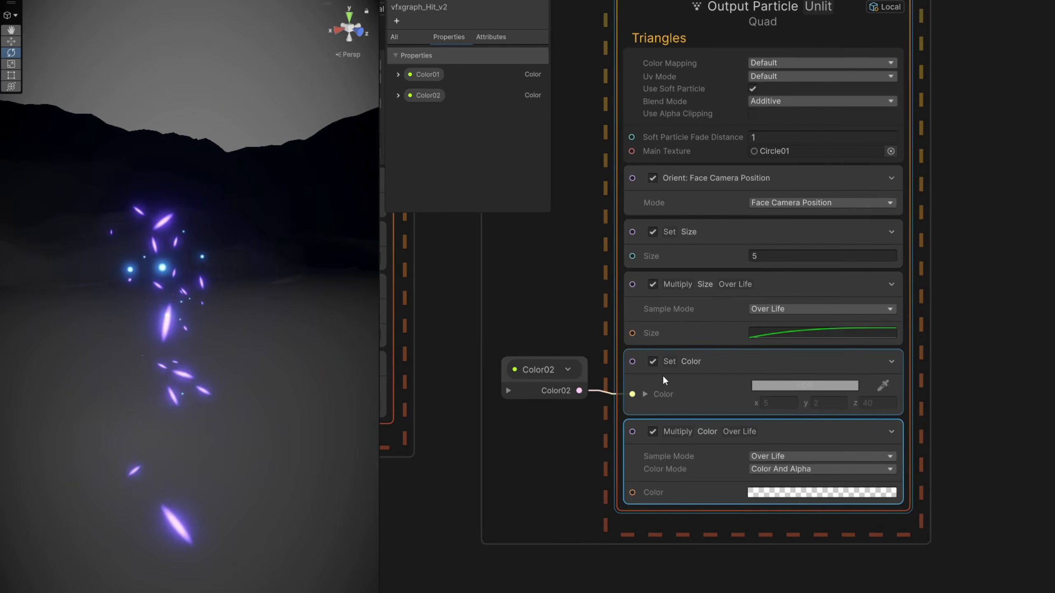